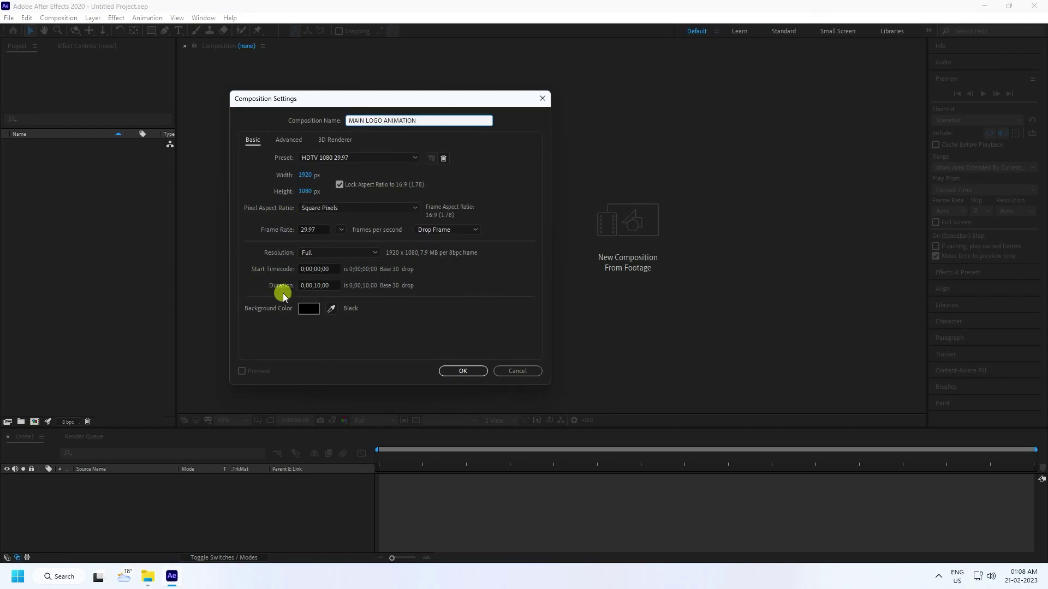
- Create the MAIN LOGO ANIMATION composition at 1920 x 1080, 29.97 fps, with a 10-second duration
click(462, 371)
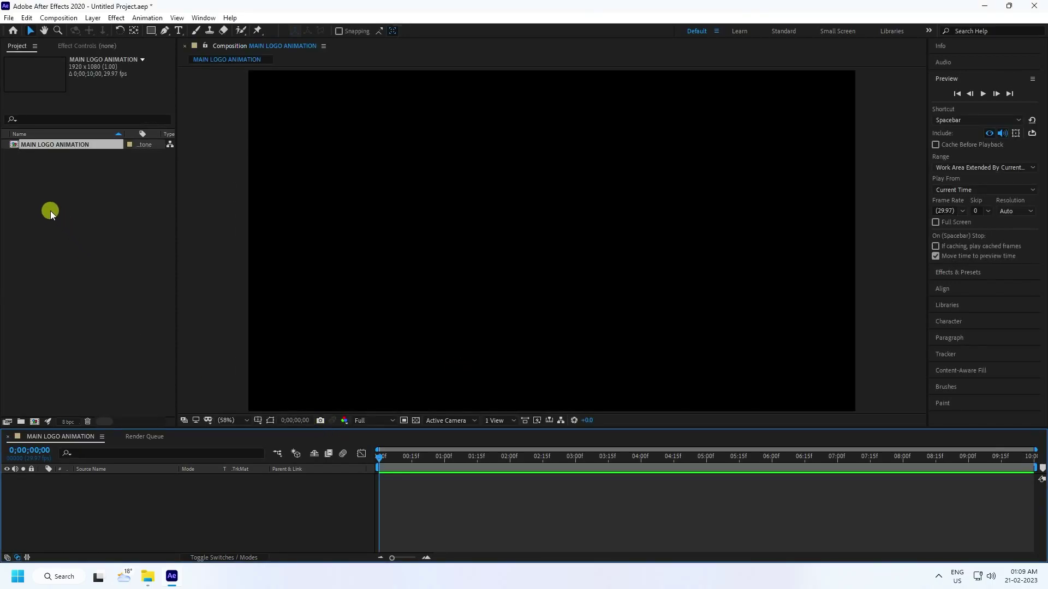
- Import ADIDAS LOGO.png as footage and add it as a layer in the MAIN LOGO ANIMATION composition
right_click(50, 211)
mouse_move(82, 271)
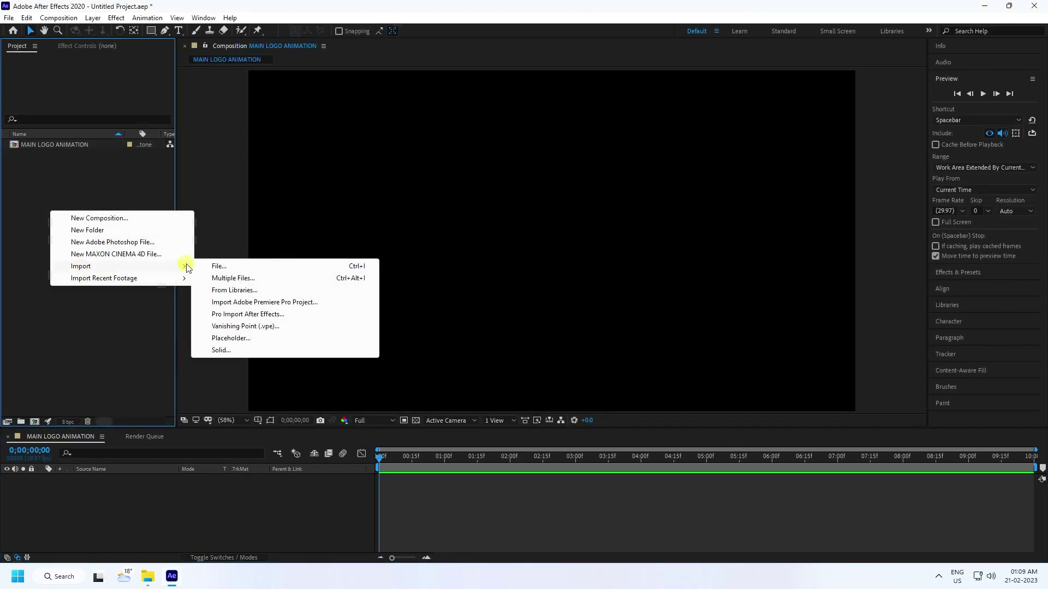
click(208, 263)
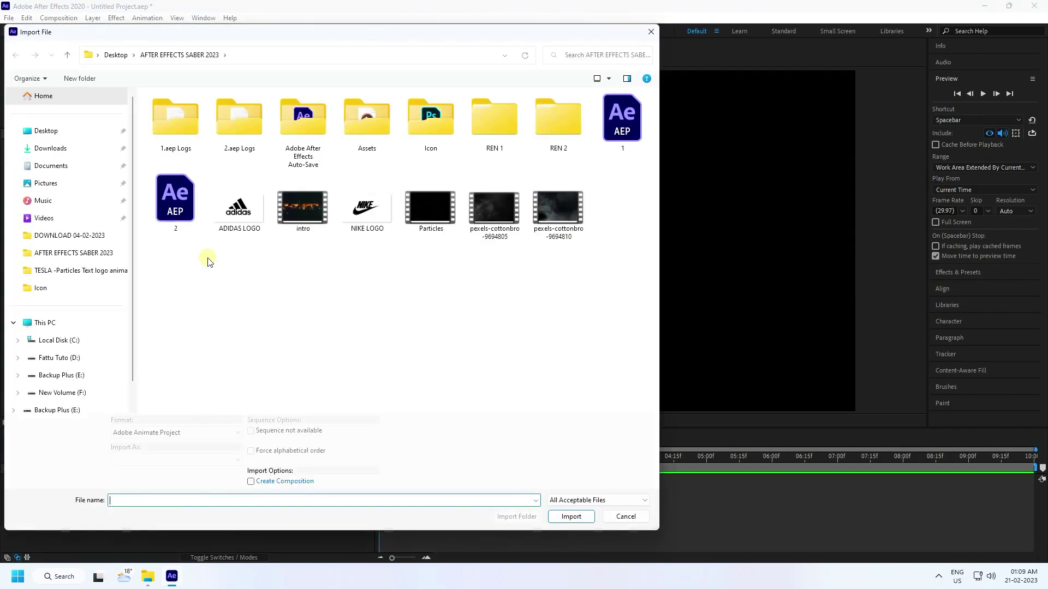
click(239, 210)
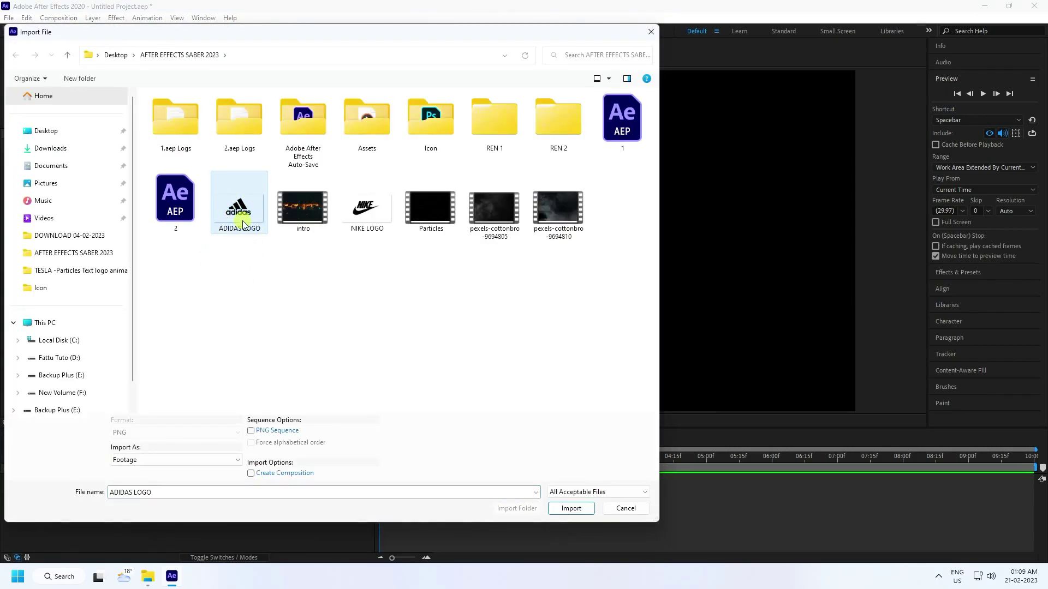
click(573, 508)
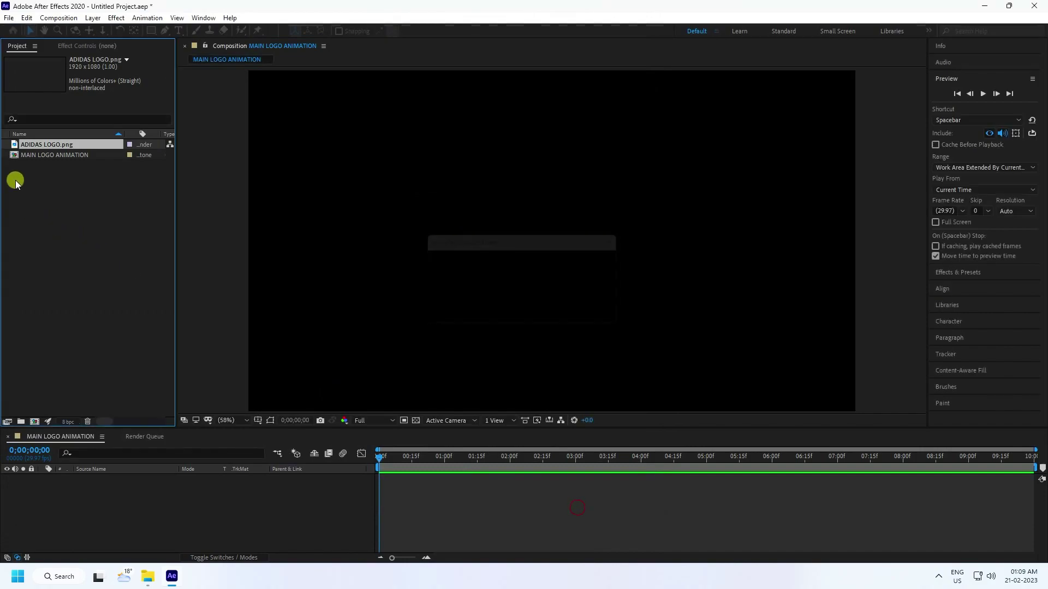
drag(199, 539, 189, 506)
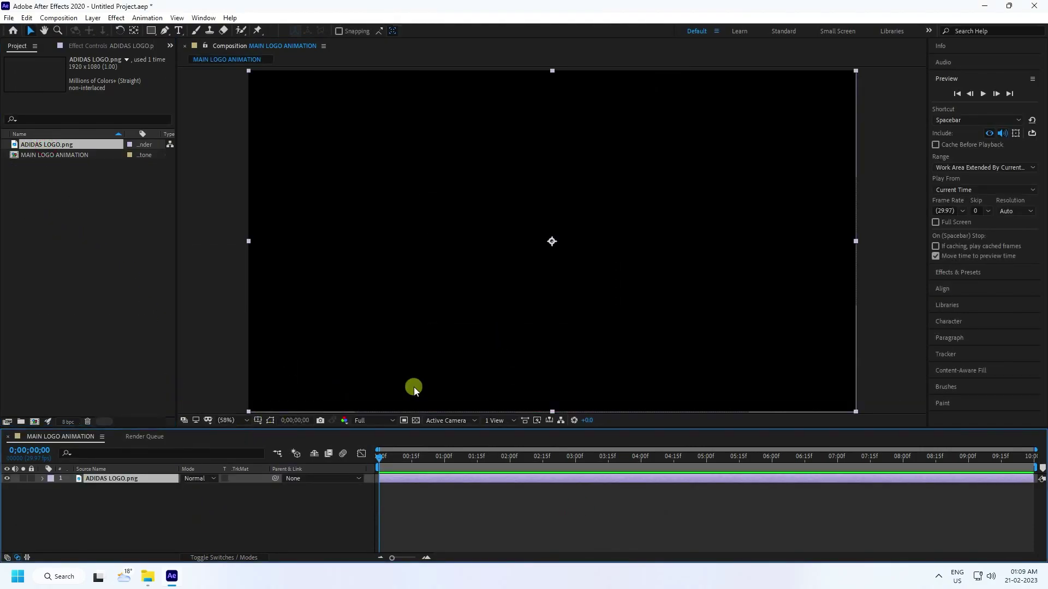
- Search the effects for "fill" and apply the Fill effect to the ADIDAS LOGO.png layer
click(944, 271)
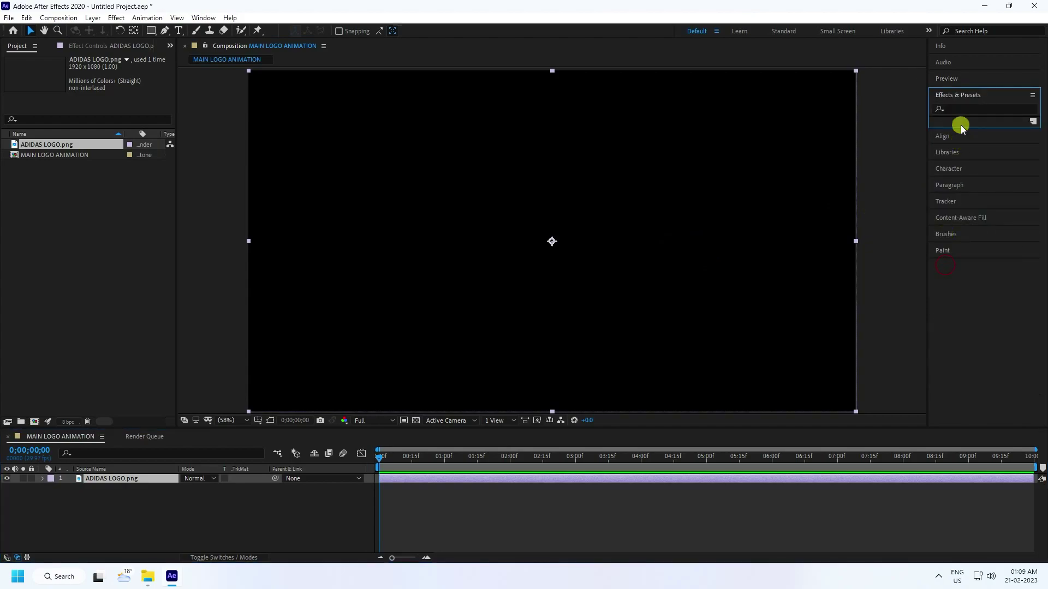
click(967, 109)
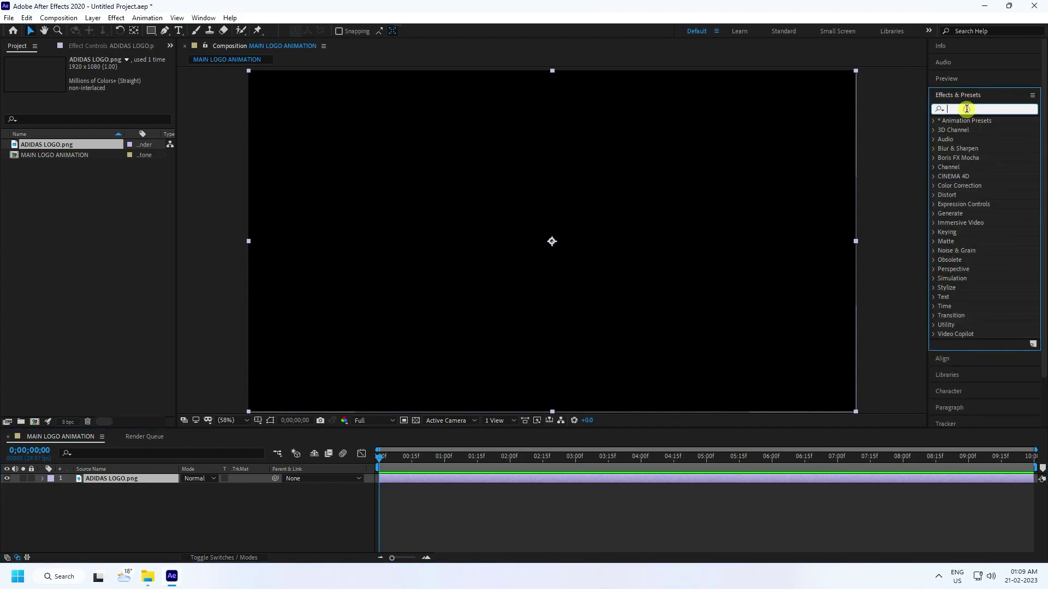
click(967, 109)
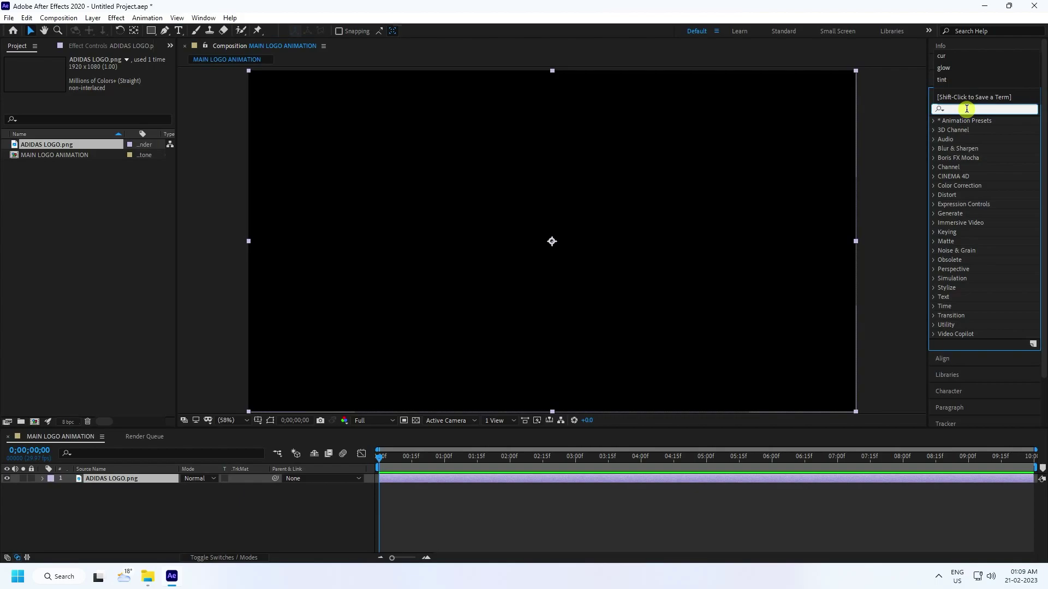
click(967, 109)
click(967, 109)
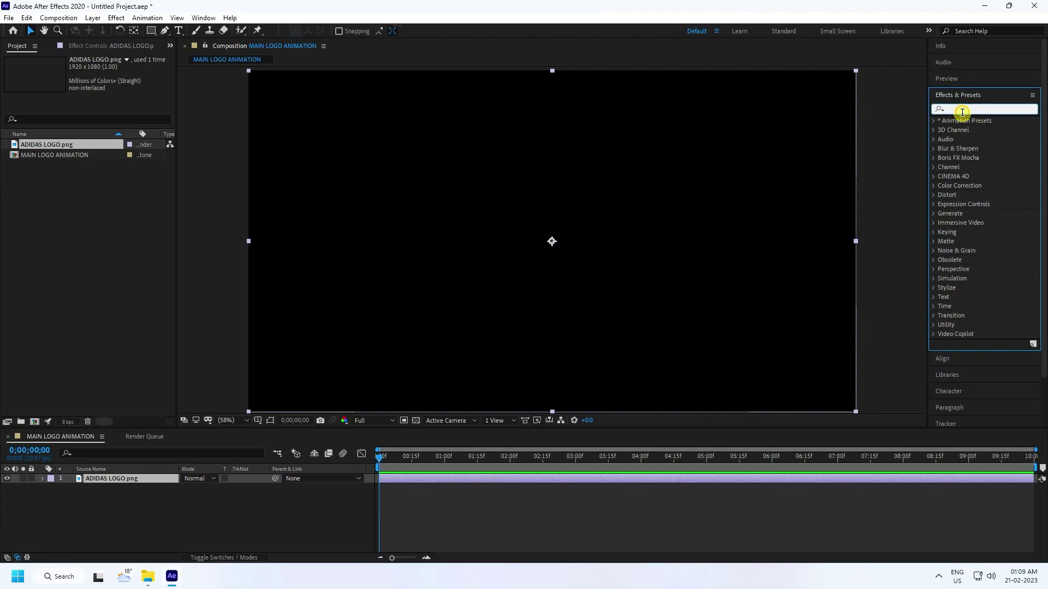
text(fill)
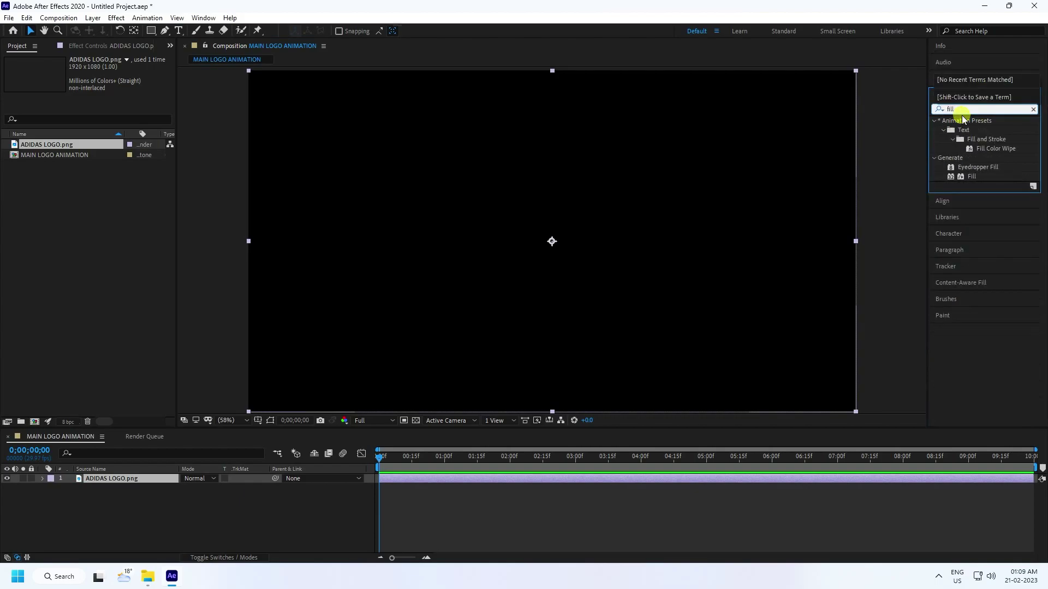
drag(977, 176, 114, 479)
- Set the Fill effect's color to white on the ADIDAS LOGO.png layer
click(103, 96)
click(227, 251)
drag(228, 251, 60, 146)
click(393, 207)
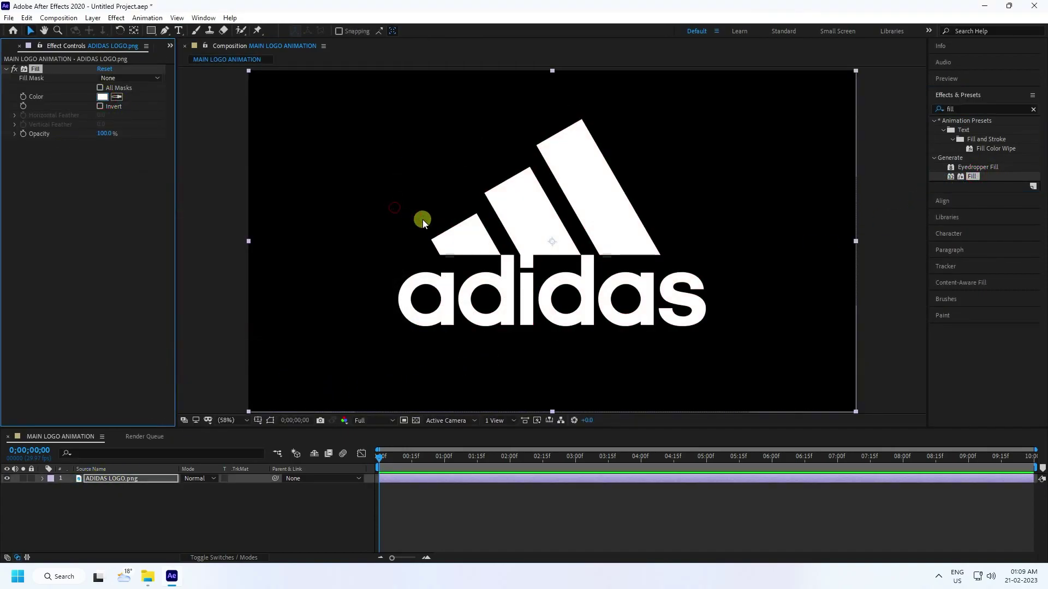
click(416, 420)
click(417, 421)
click(223, 505)
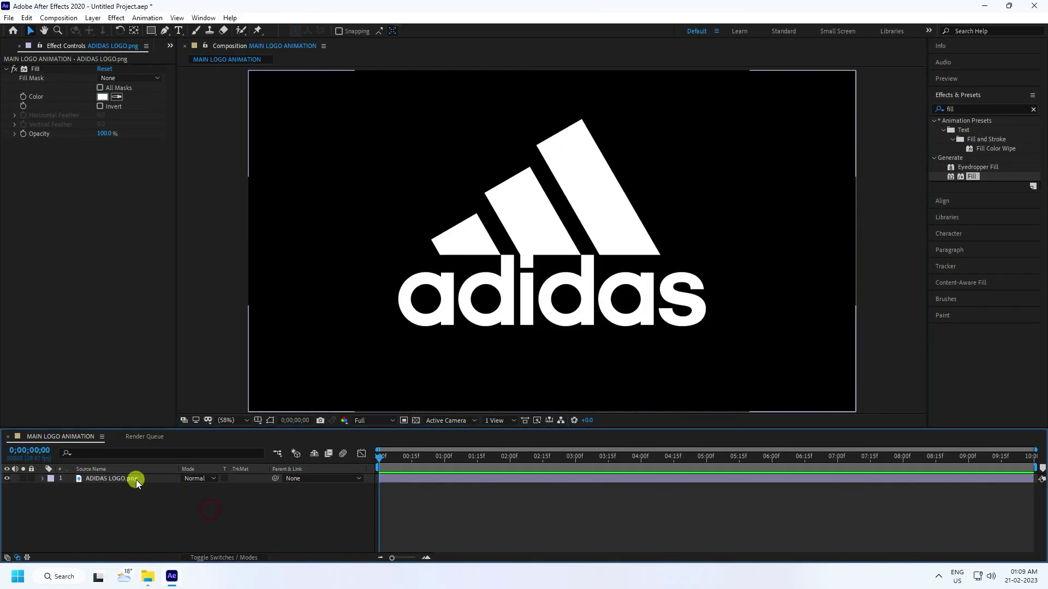
- Pre-compose the ADIDAS LOGO.png layer as ADIDAS LOGO, moving all attributes into the new composition
click(116, 476)
right_click(115, 476)
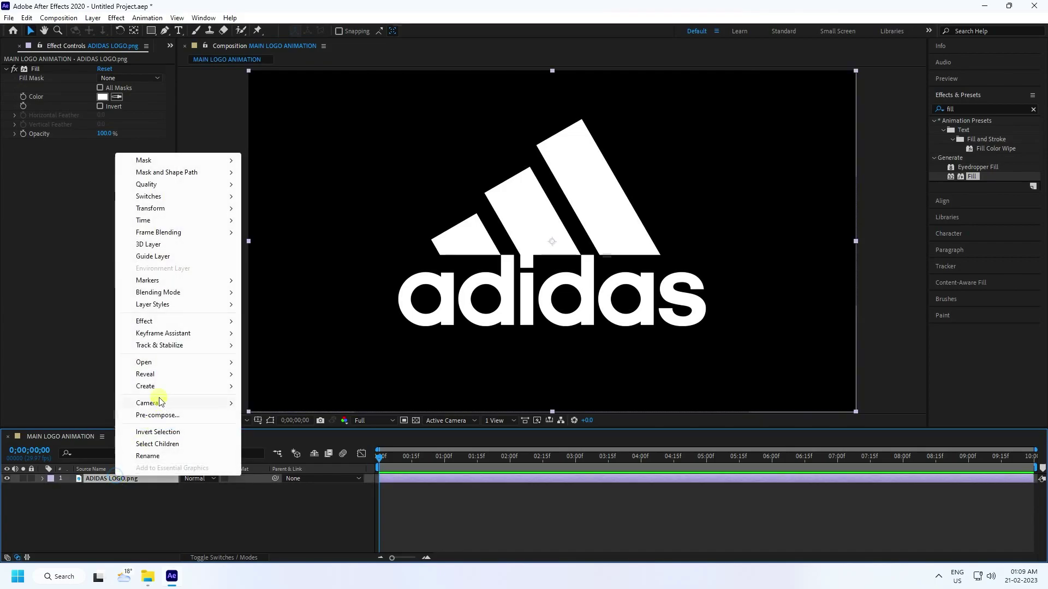
click(151, 416)
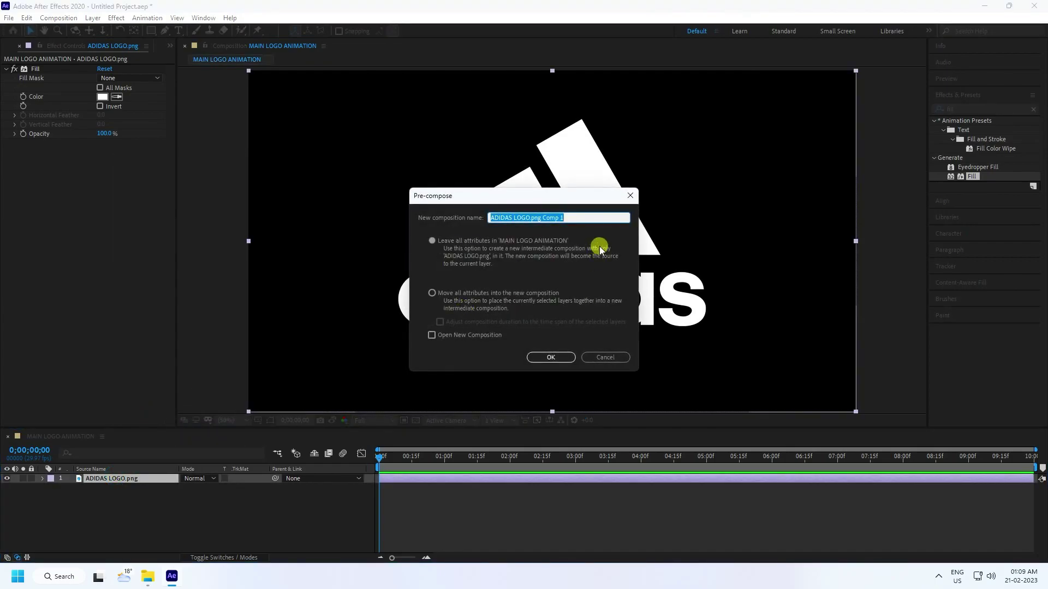
click(444, 297)
click(443, 293)
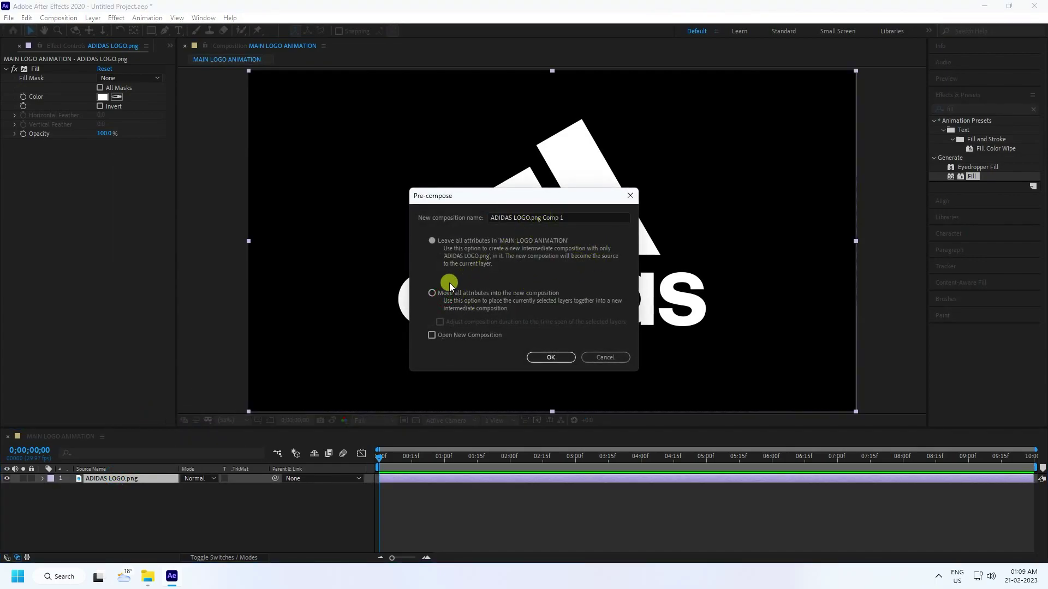
drag(529, 218, 596, 219)
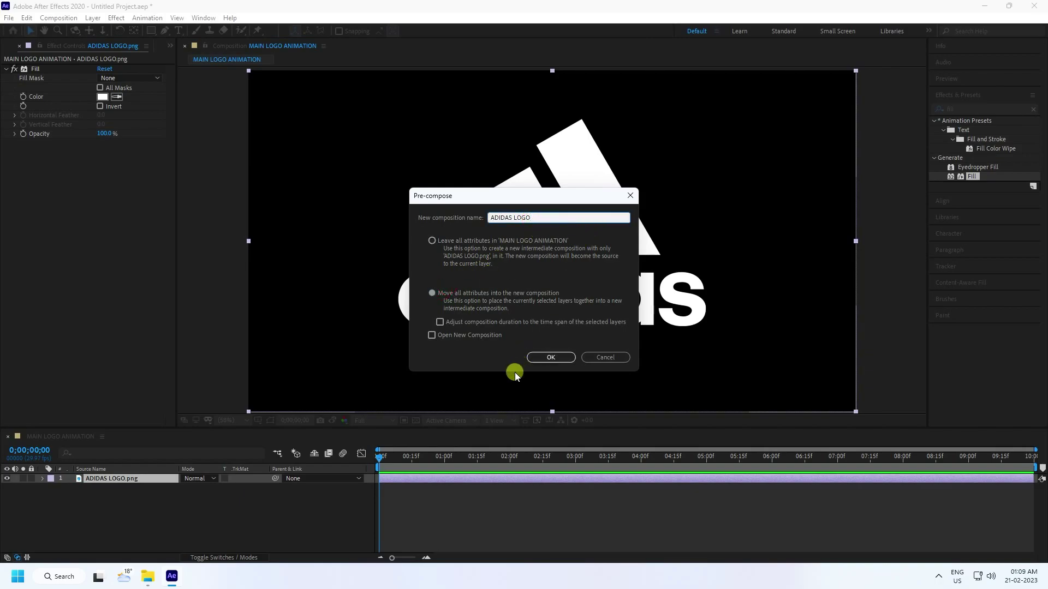
click(542, 358)
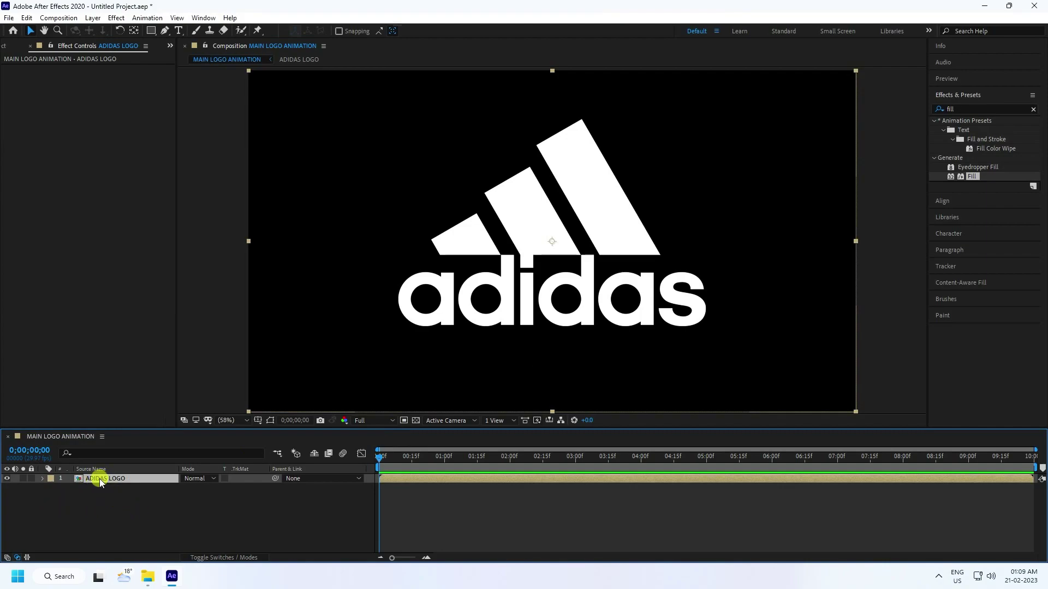
- Auto-trace the ADIDAS LOGO layer's alpha channel for the current frame and hide the mask outlines in the viewer
click(93, 18)
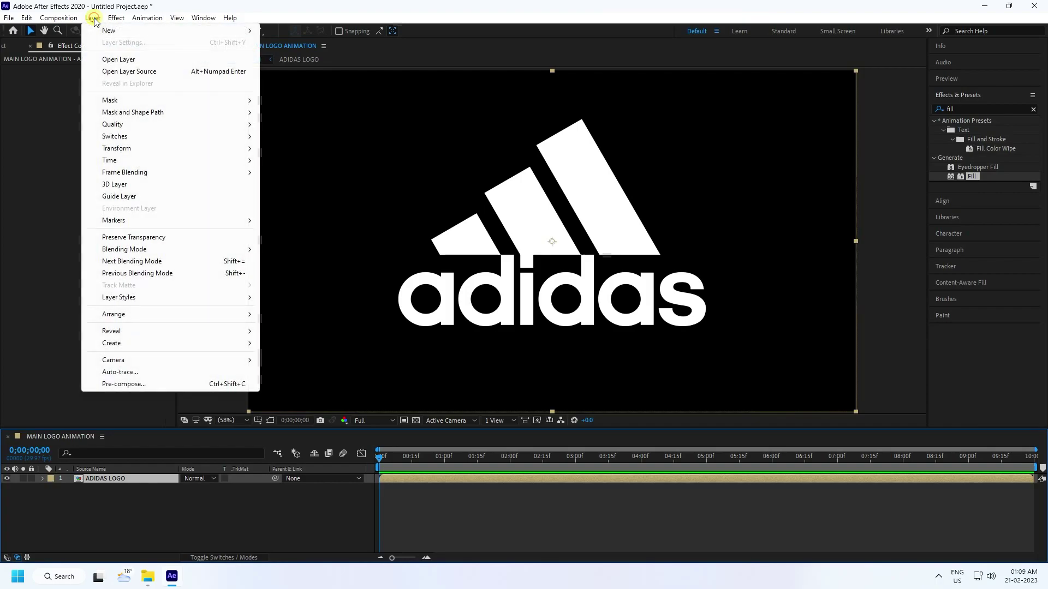
click(134, 372)
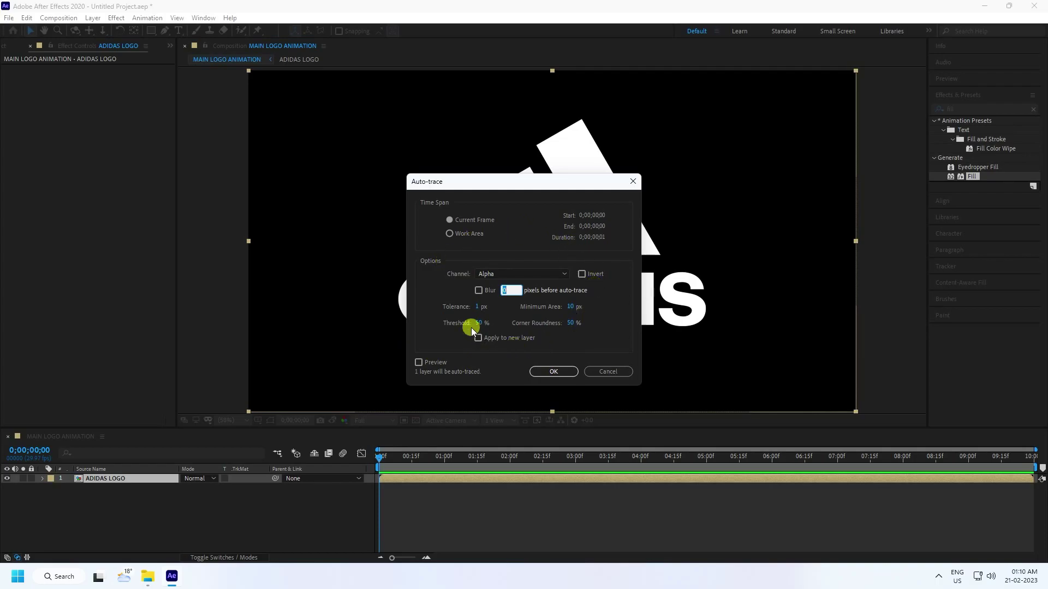
click(552, 372)
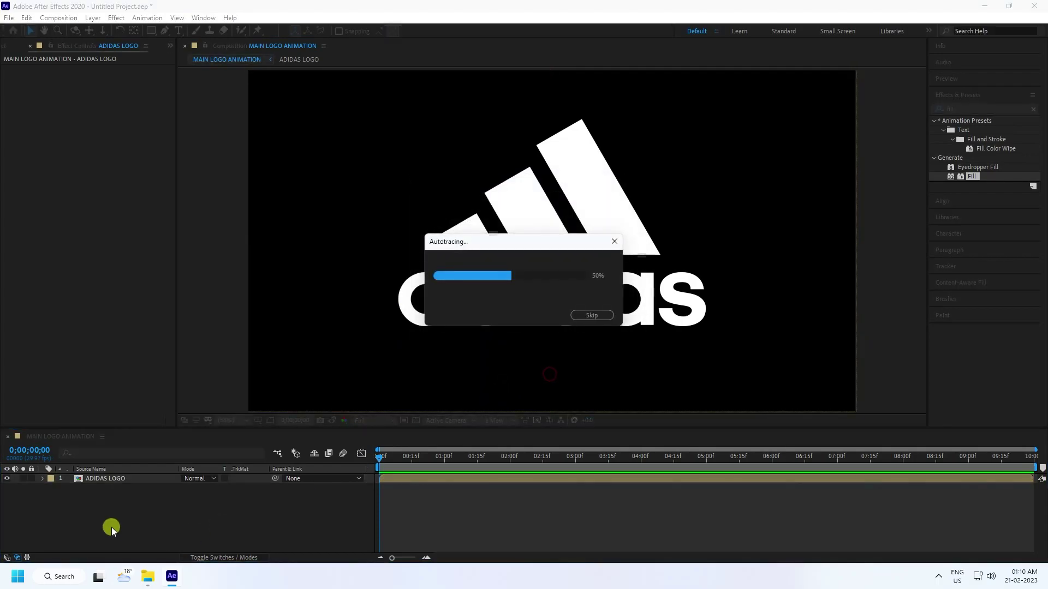
click(270, 420)
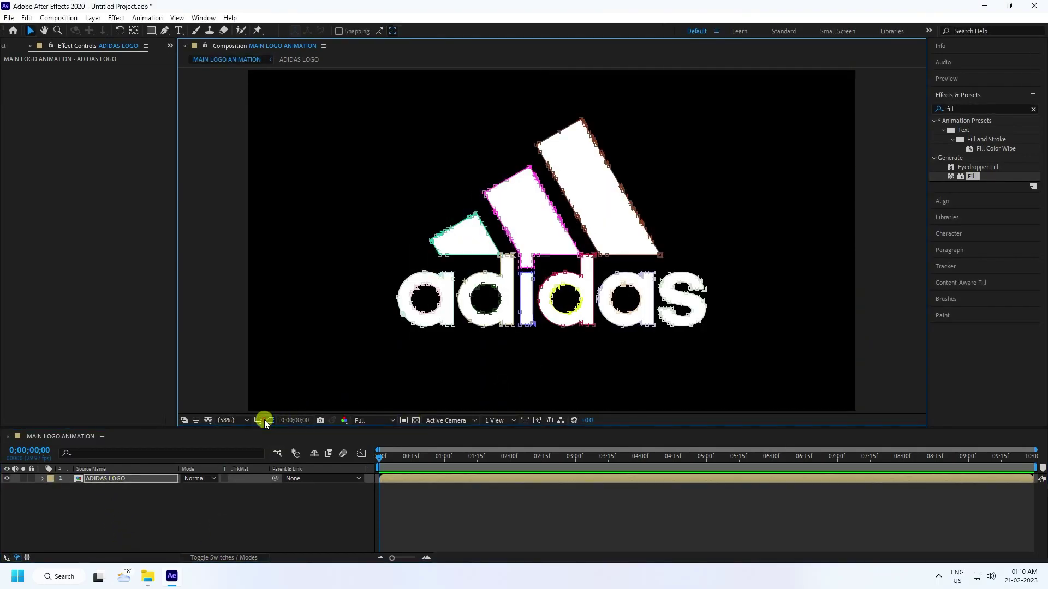
click(271, 421)
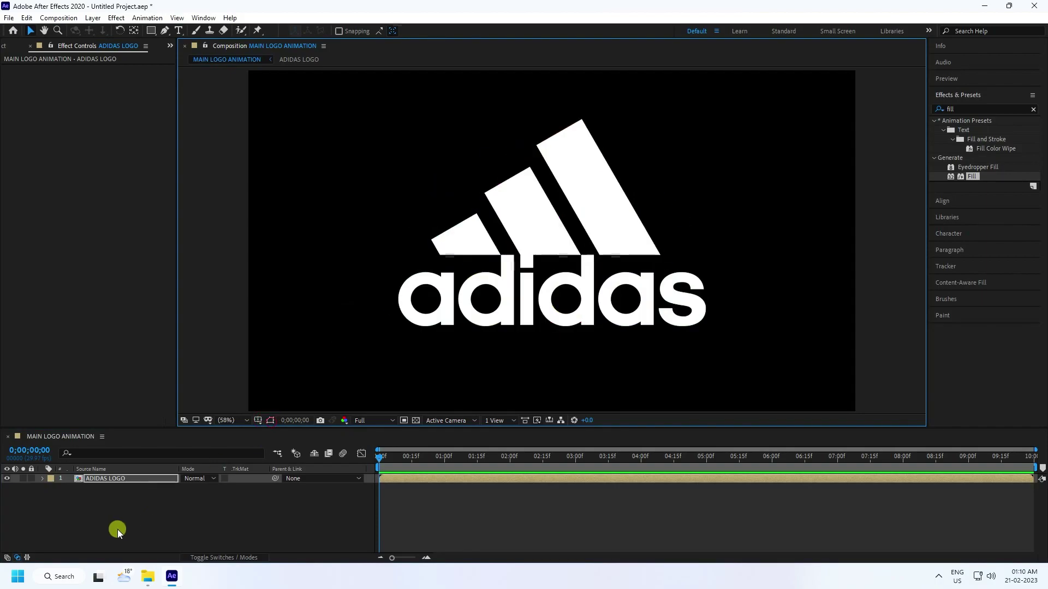
click(96, 523)
- Hide the ADIDAS LOGO.png layer inside the ADIDAS LOGO pre-composition and return to MAIN LOGO ANIMATION
double_click(105, 480)
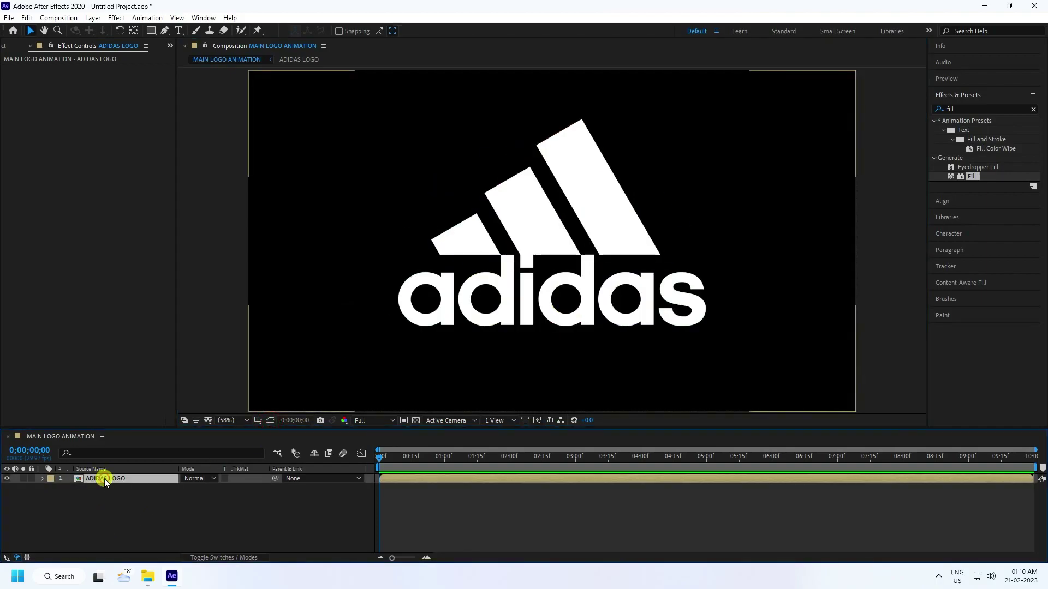
click(94, 479)
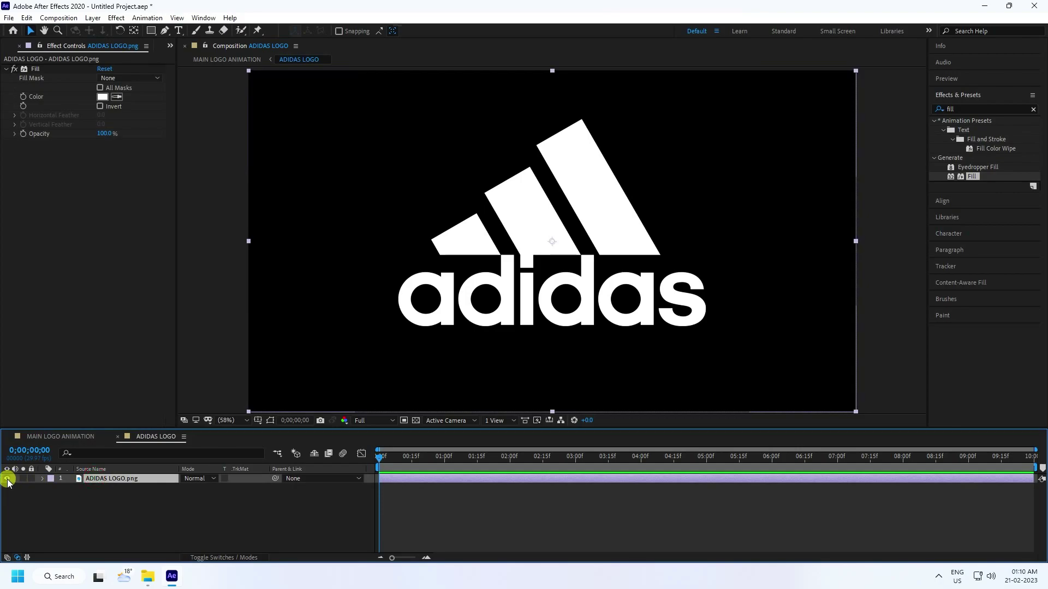
click(7, 479)
click(64, 436)
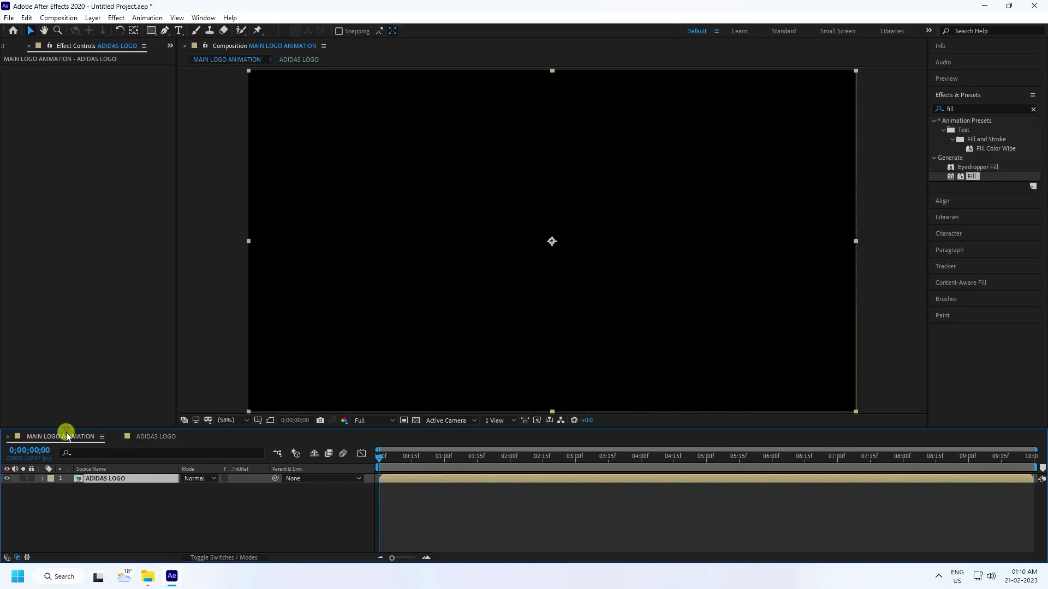
- Apply the Video Copilot Saber effect to the ADIDAS LOGO layer
click(114, 484)
click(116, 18)
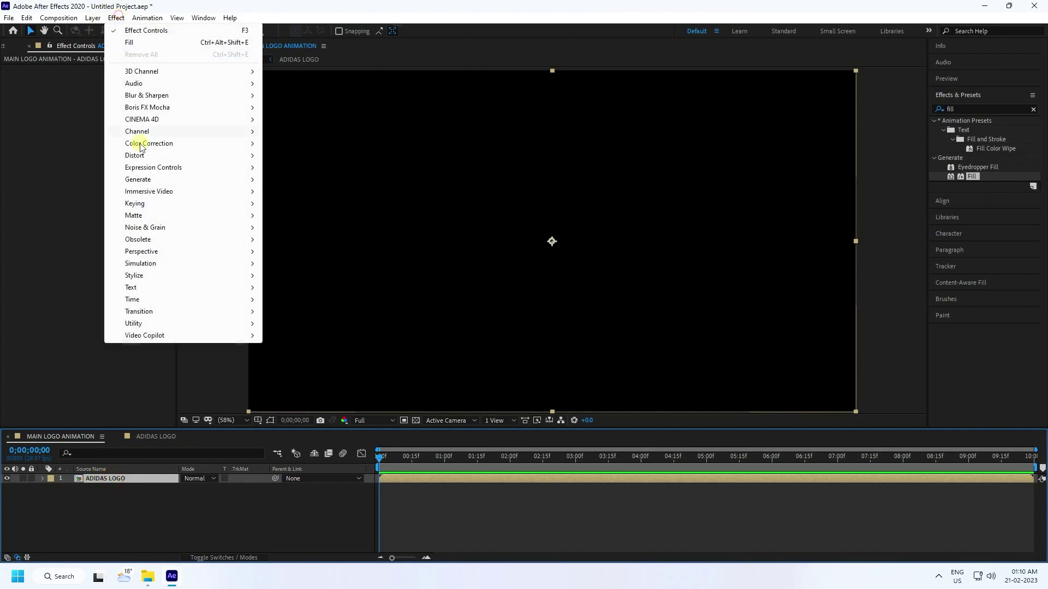
mouse_move(145, 335)
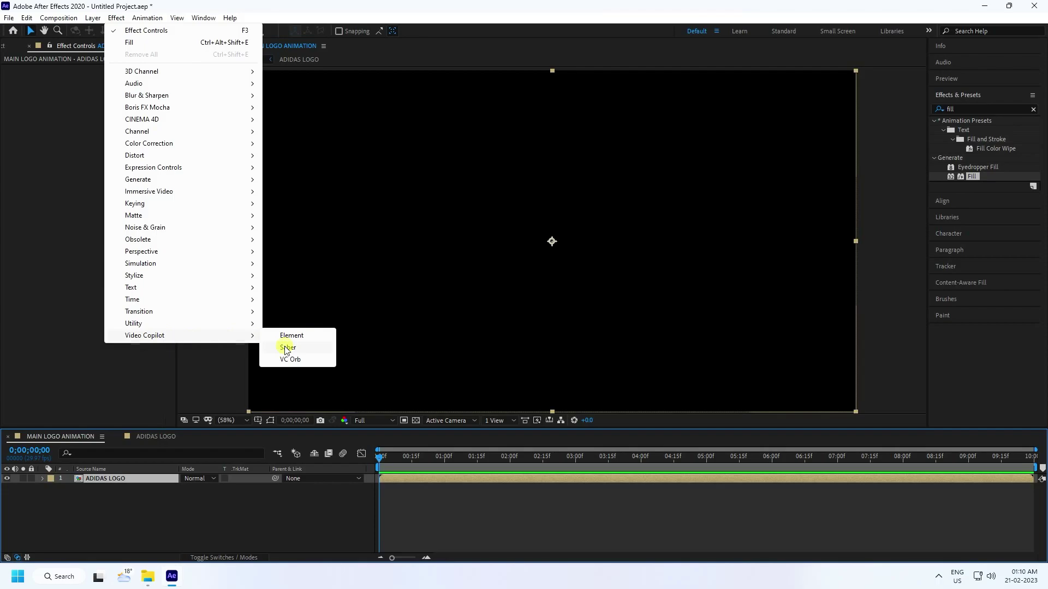
click(287, 348)
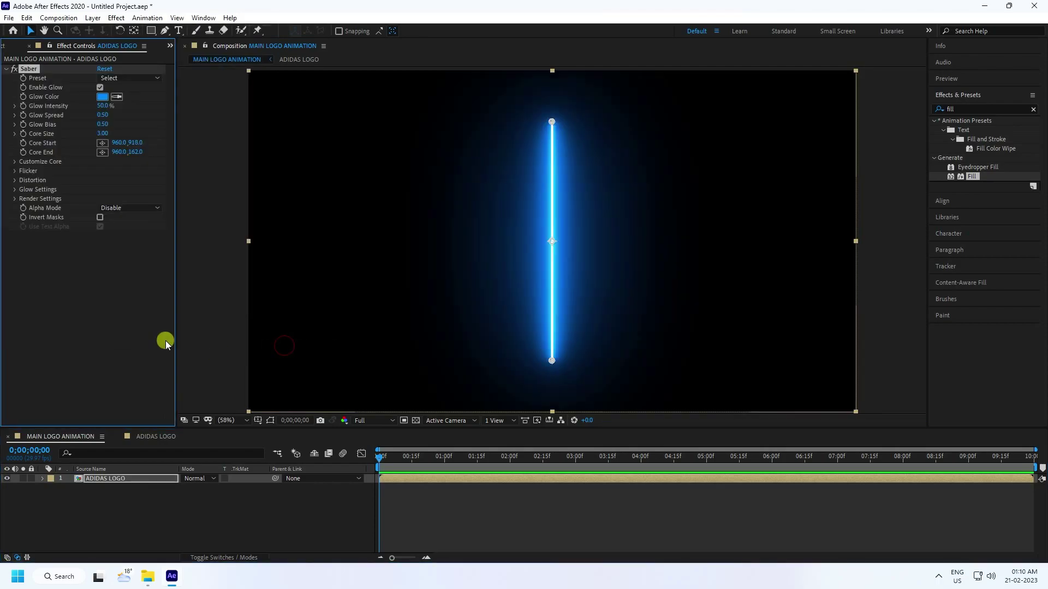
- Set Saber's core type to Layer Masks and its preset to Arc Reactor
click(14, 162)
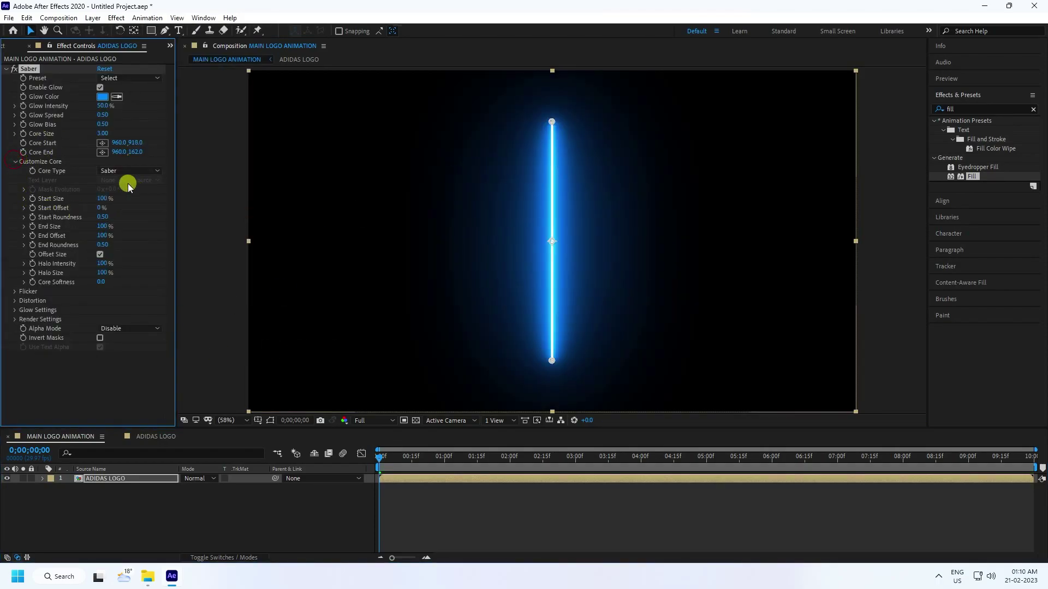
click(143, 171)
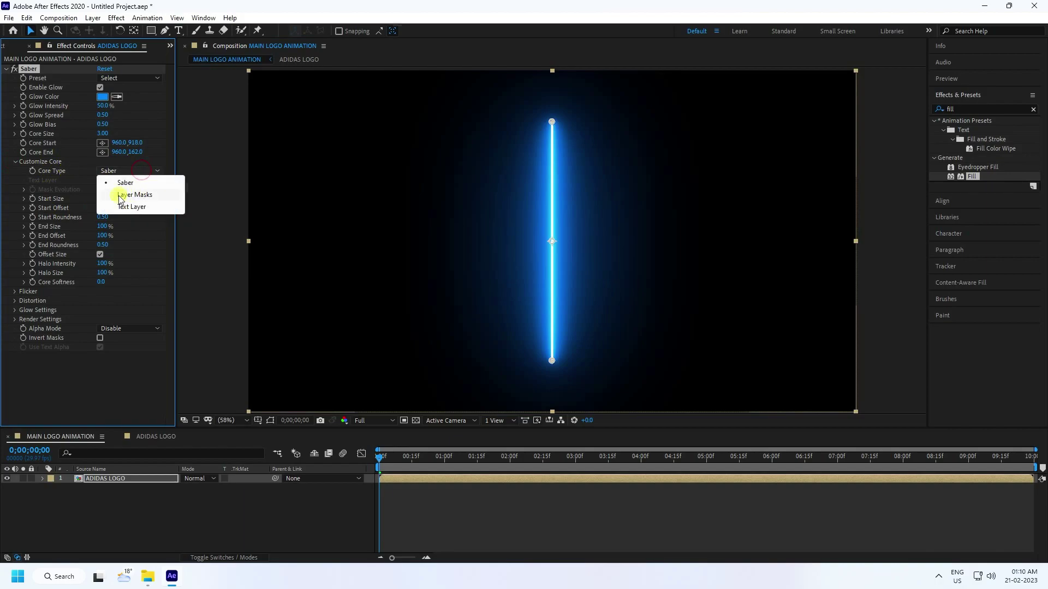
click(135, 195)
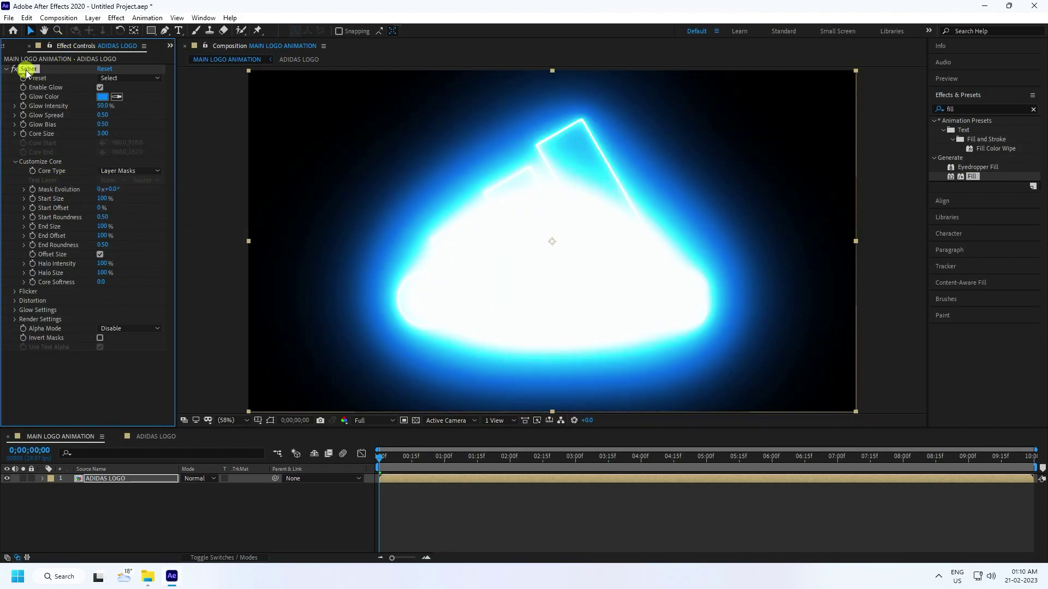
click(125, 77)
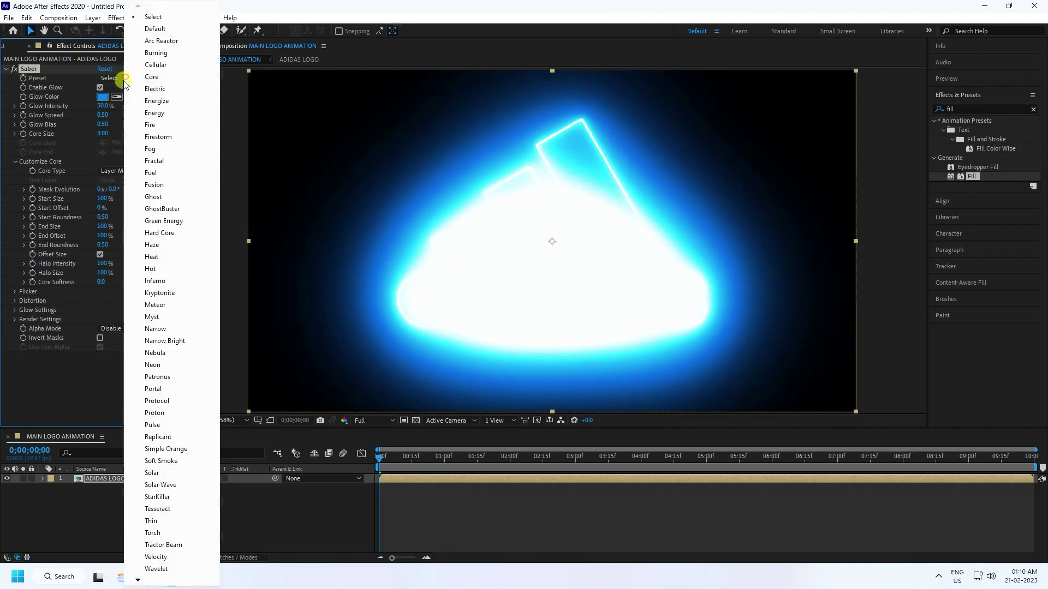
click(157, 41)
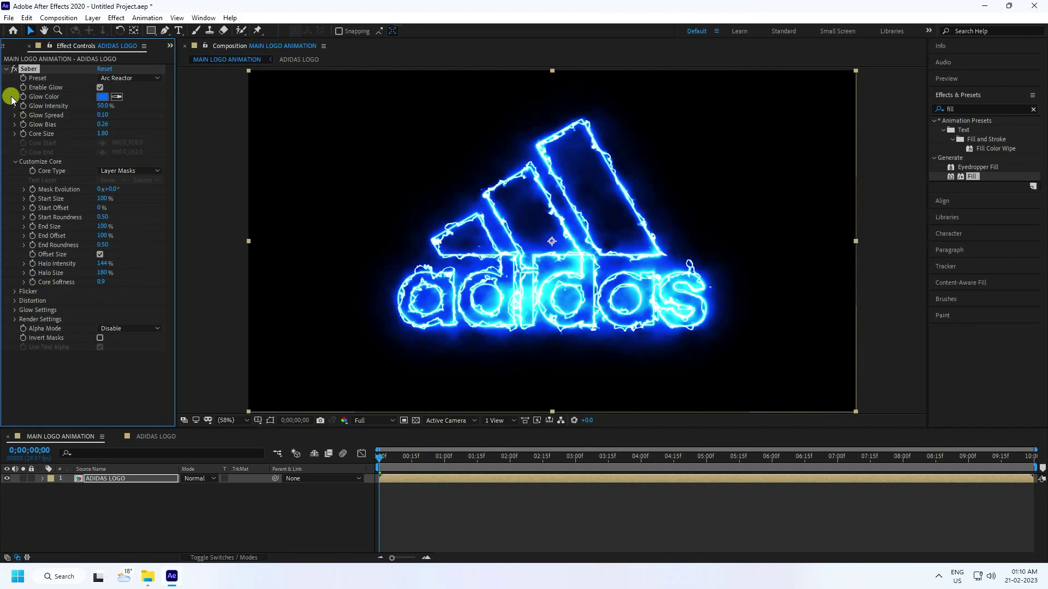
- Set Saber's glow color to orange with a hue of 20
click(103, 97)
drag(300, 262, 311, 335)
click(329, 254)
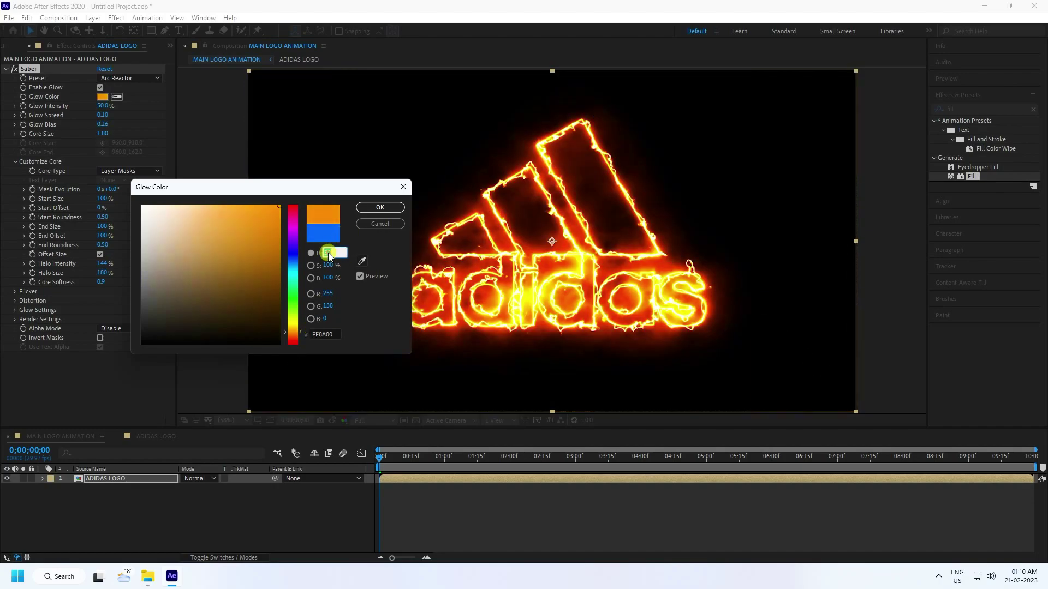
text(20)
click(380, 208)
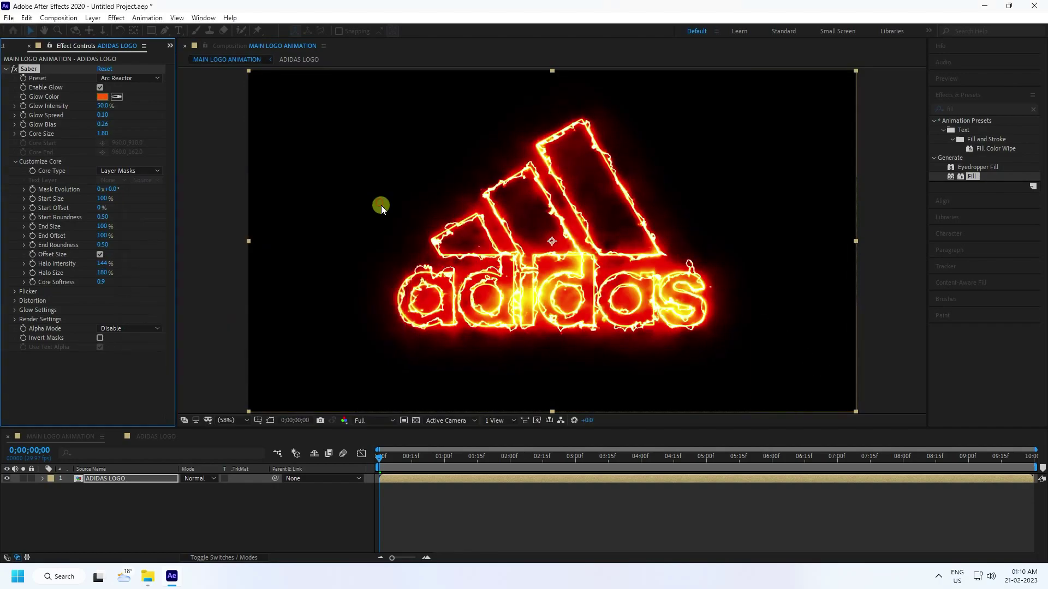
- Set Saber's glow spread to 0.25 and inspect the wider glow on the logo in the viewer
click(103, 115)
text(0.2)
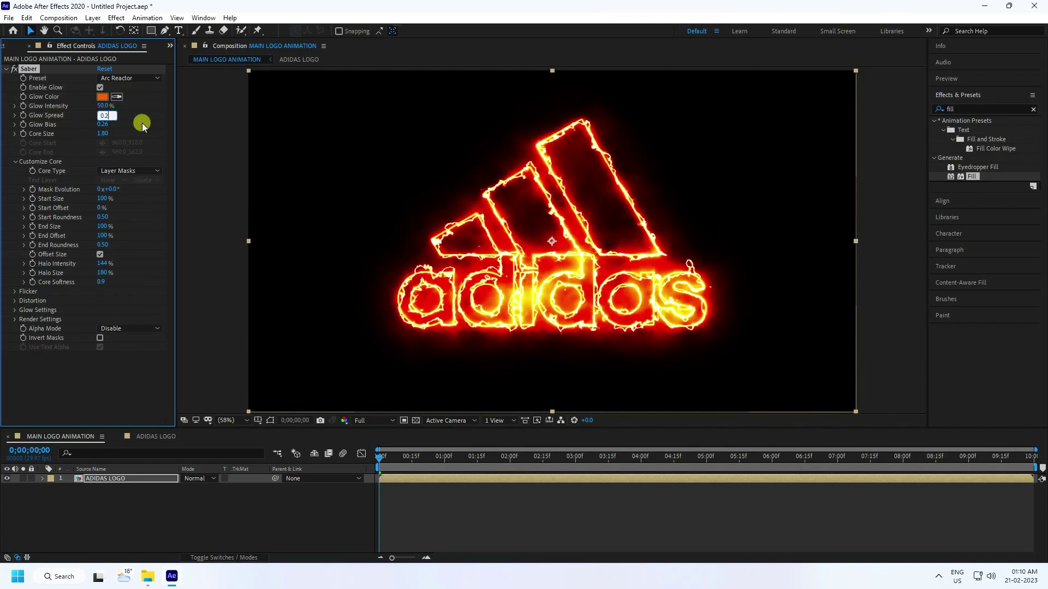
text(5)
key(Return)
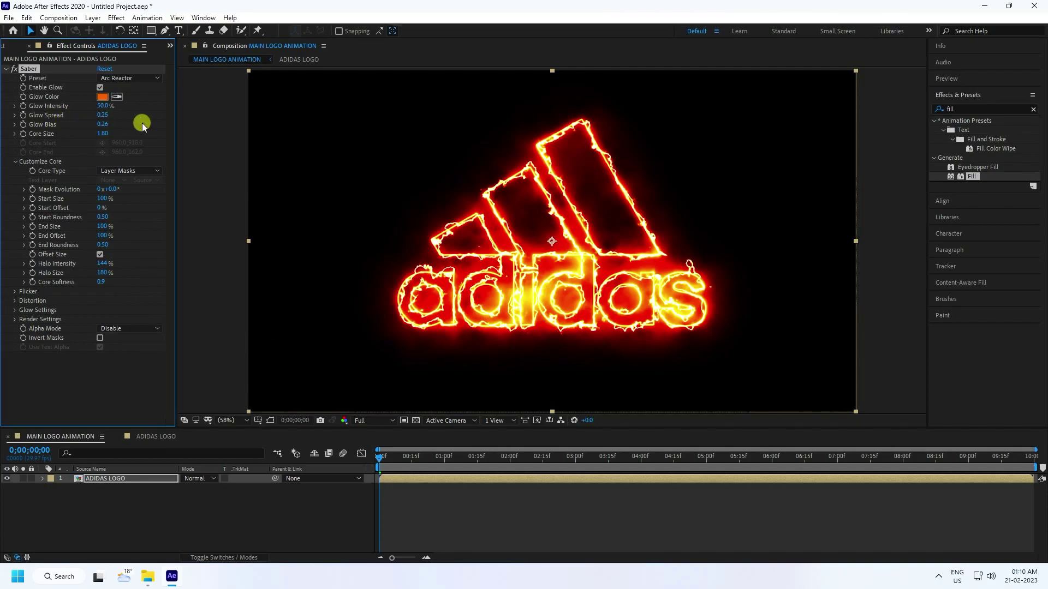
click(212, 263)
key(slash)
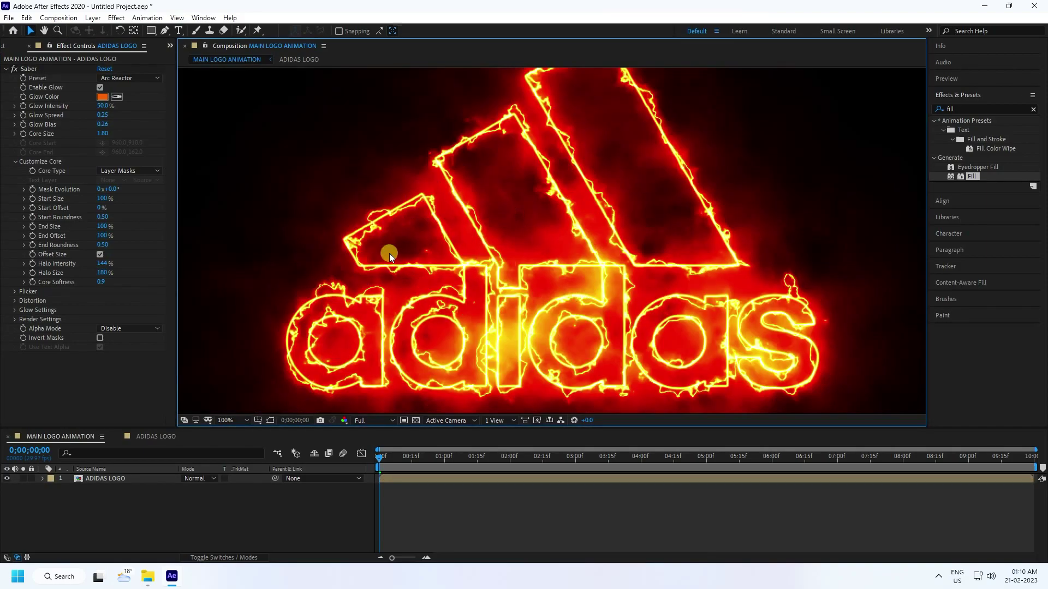
key(comma)
key(comma)
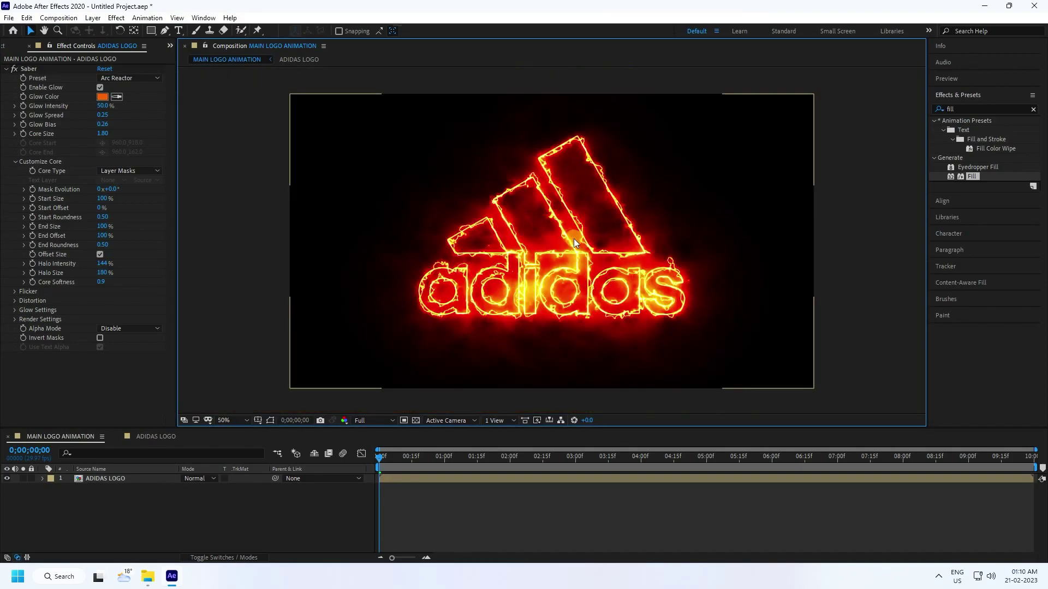
- Change the composite setting in Saber's render settings to Add
click(15, 319)
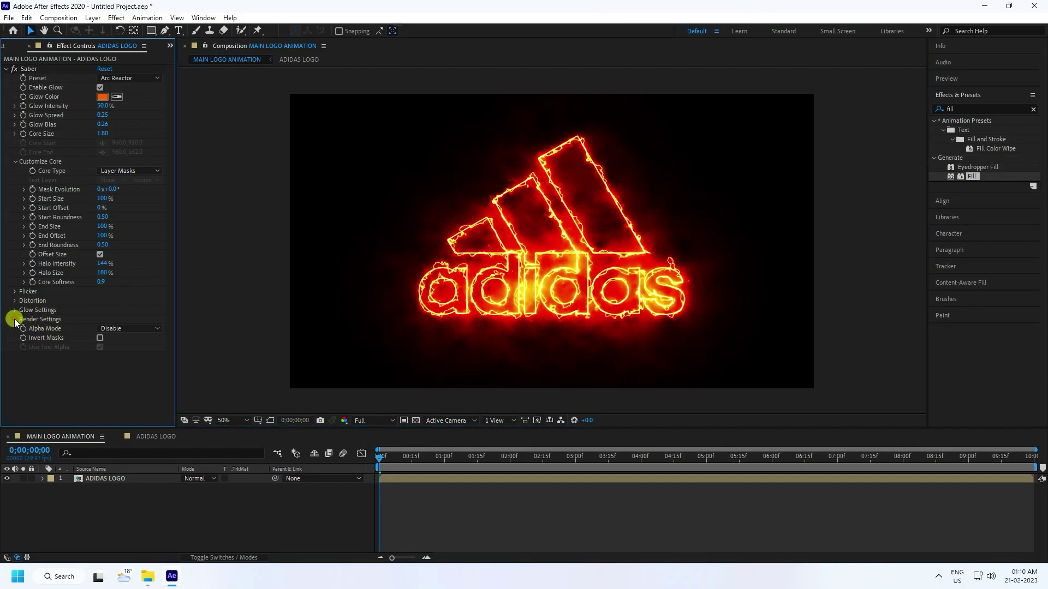
scroll(28, 348, down, 1)
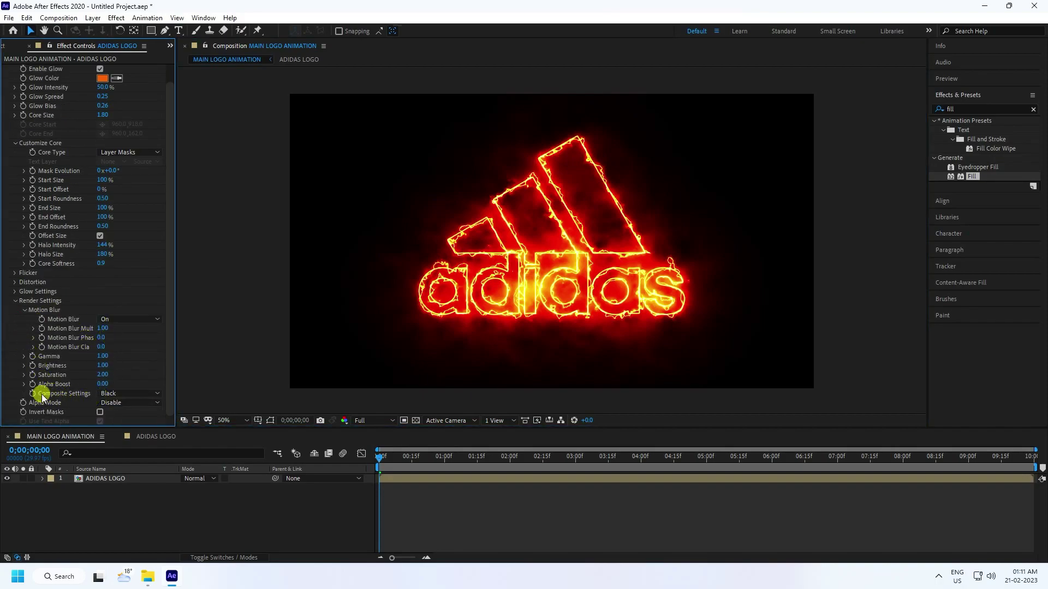
click(117, 394)
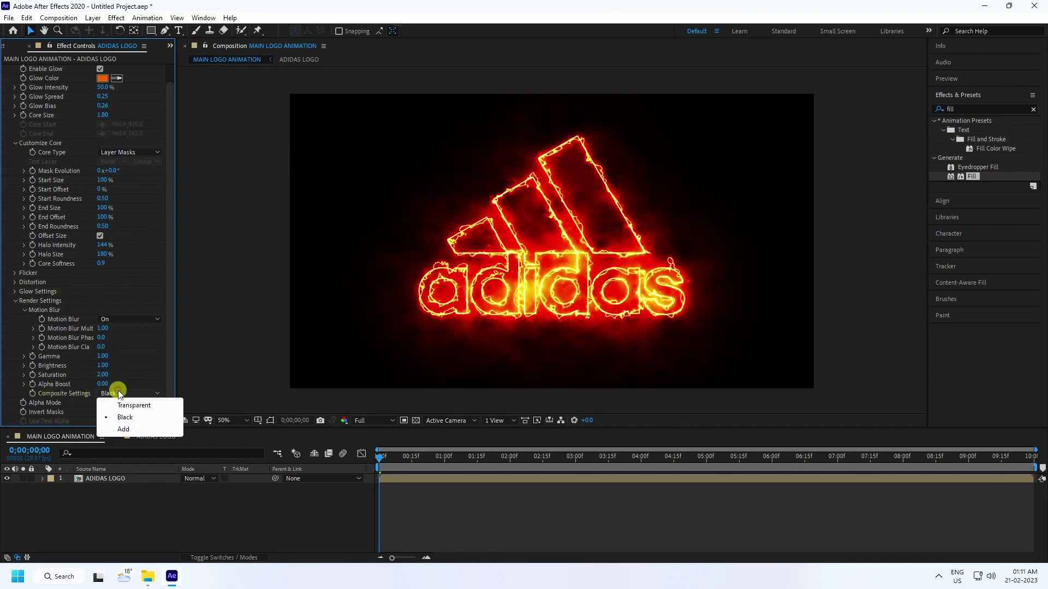
click(126, 428)
click(15, 301)
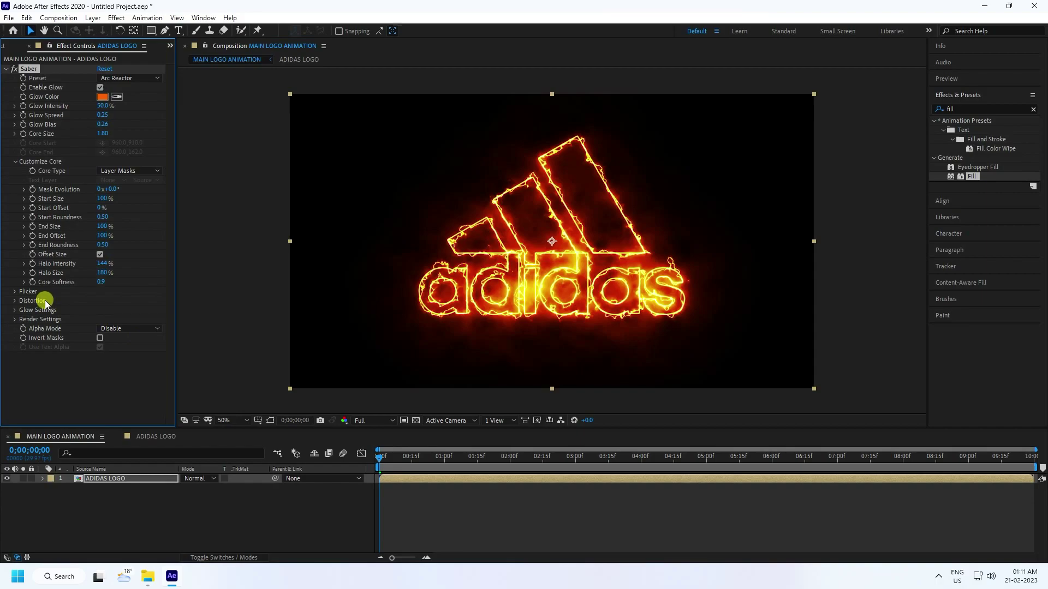
- Set Saber's flicker intensity to 300% and its flicker speed to 30
click(15, 291)
click(98, 301)
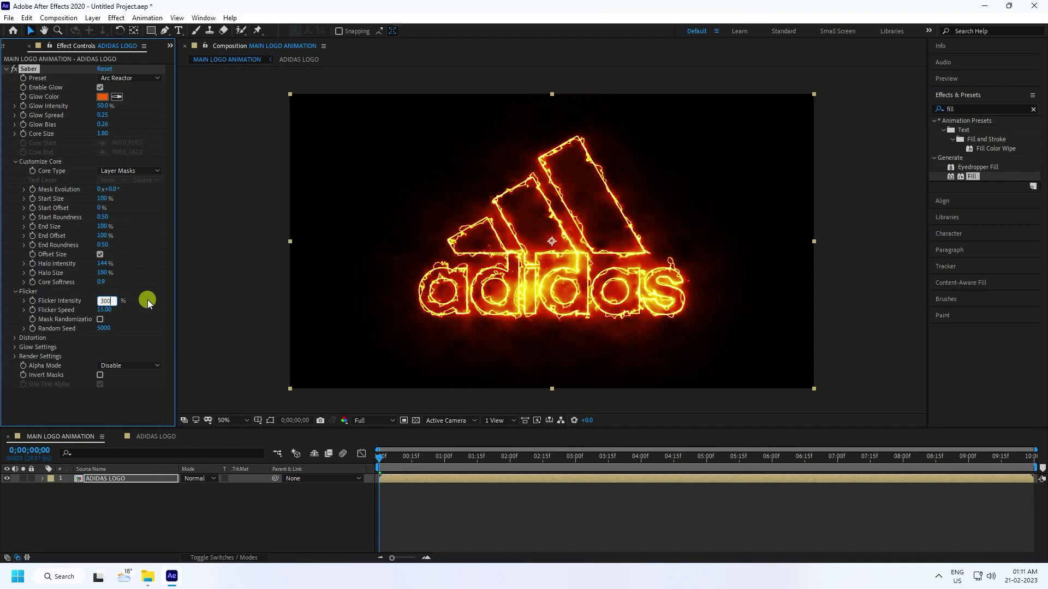
key(Return)
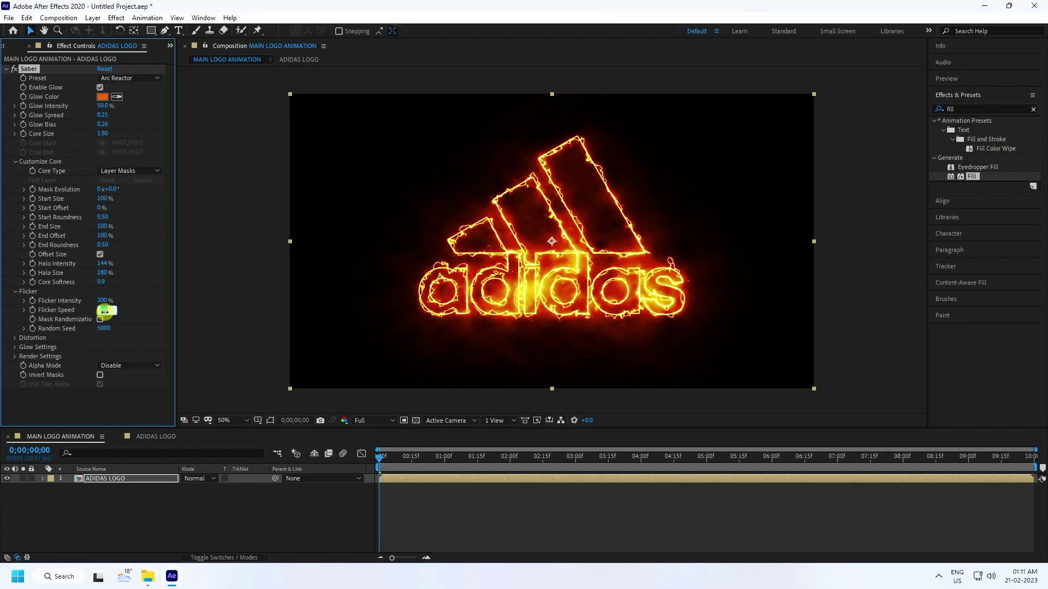
- Set the composition viewer's resolution to Auto and preview the flickering logo outline from the start
click(947, 79)
click(984, 94)
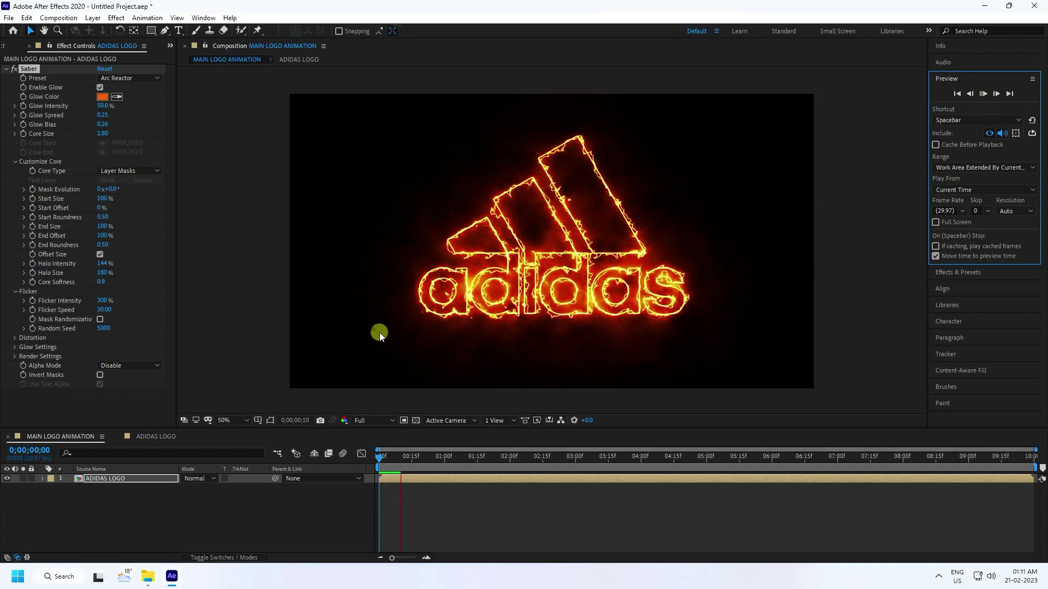
click(388, 420)
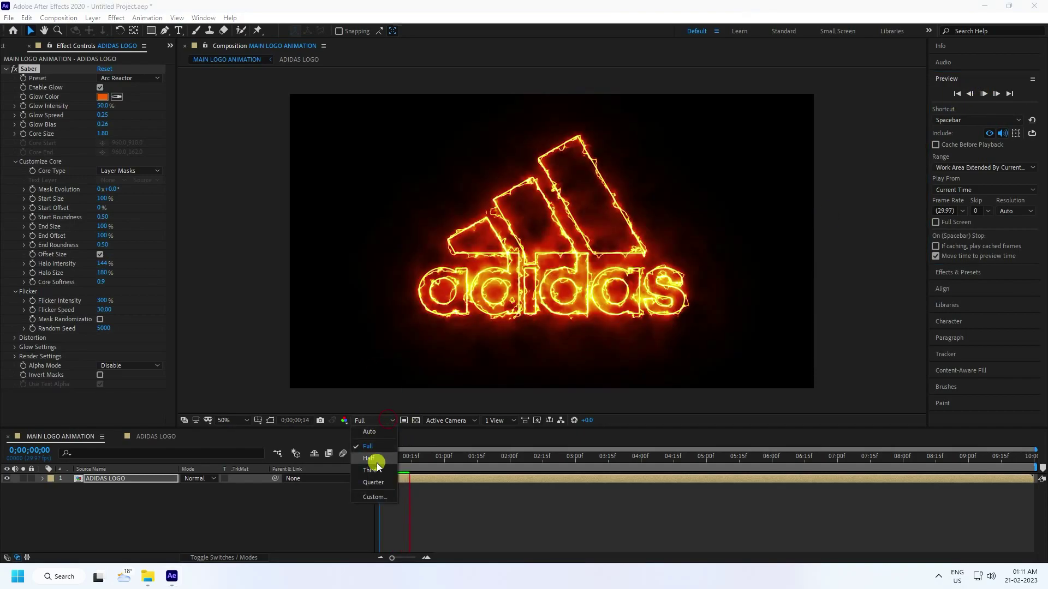
click(369, 432)
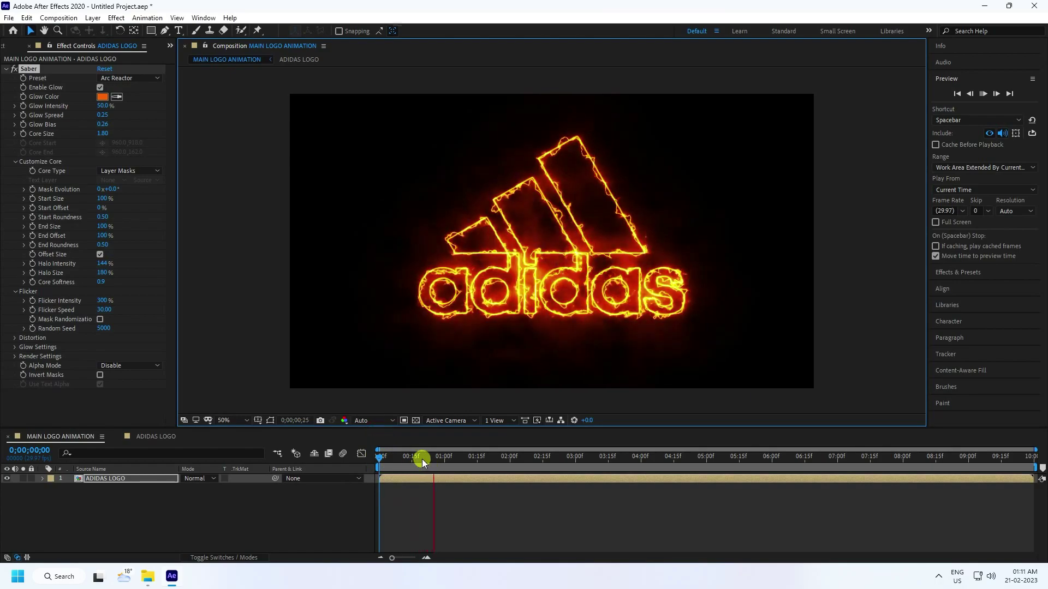
drag(392, 459, 380, 459)
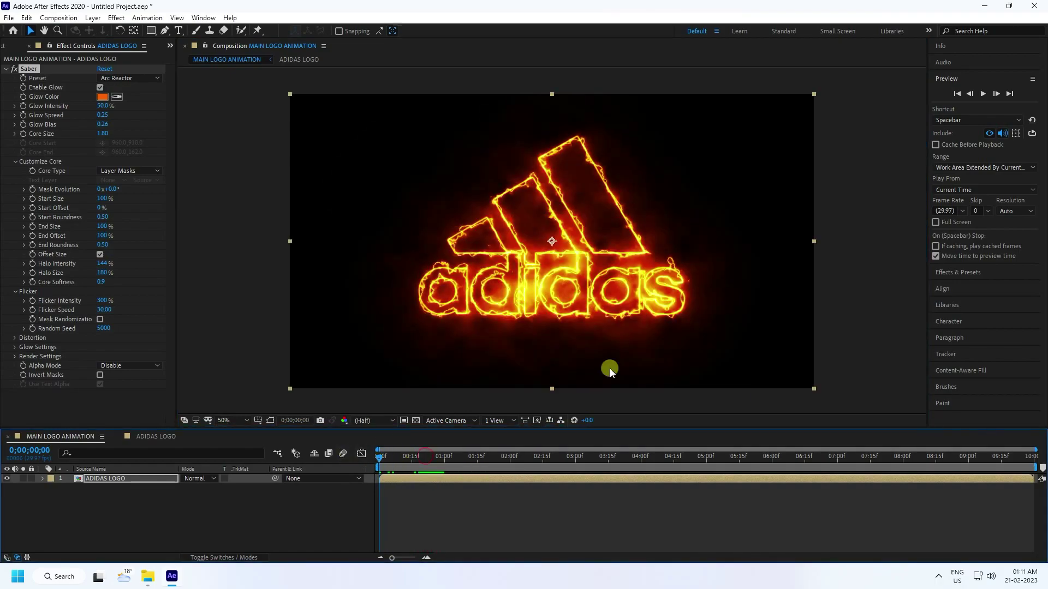
click(983, 93)
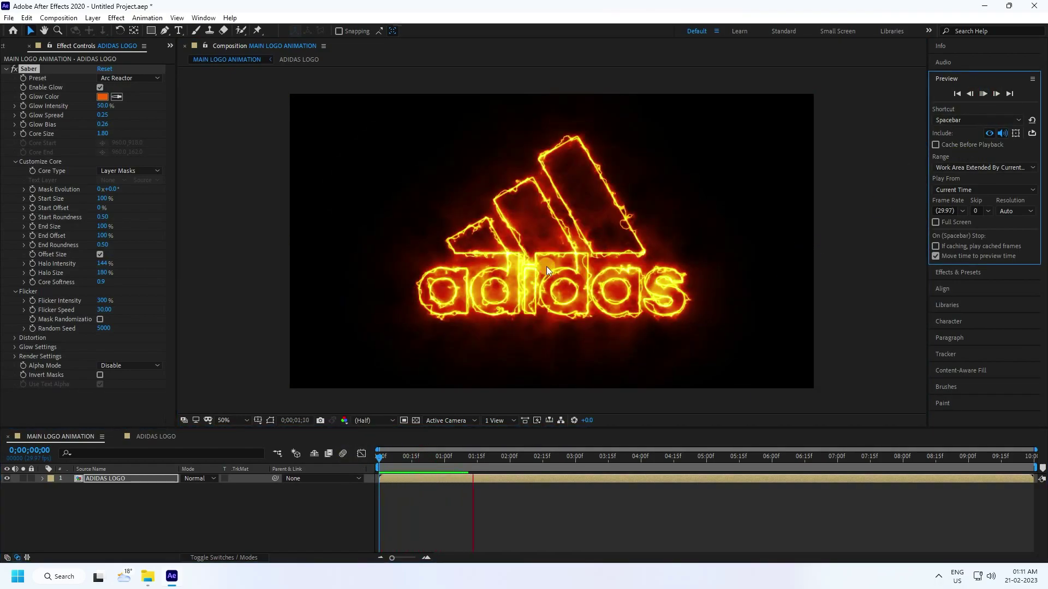
click(562, 477)
click(434, 458)
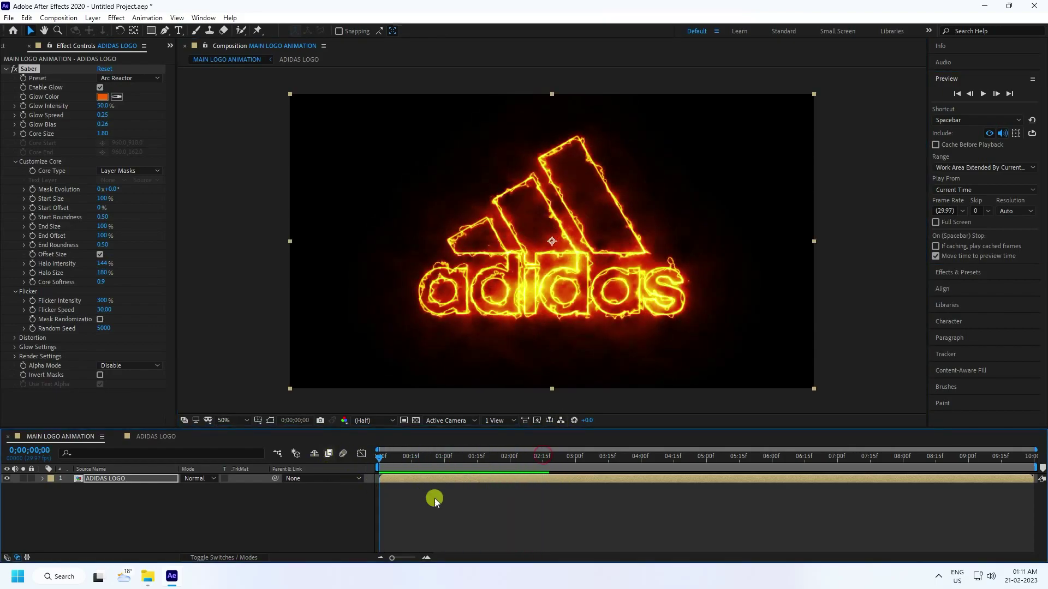
- Start keyframing Saber's Mask Evolution and Start Offset at frame 10 with their current values
click(488, 455)
drag(488, 455, 411, 458)
drag(391, 558, 402, 558)
drag(428, 458, 415, 467)
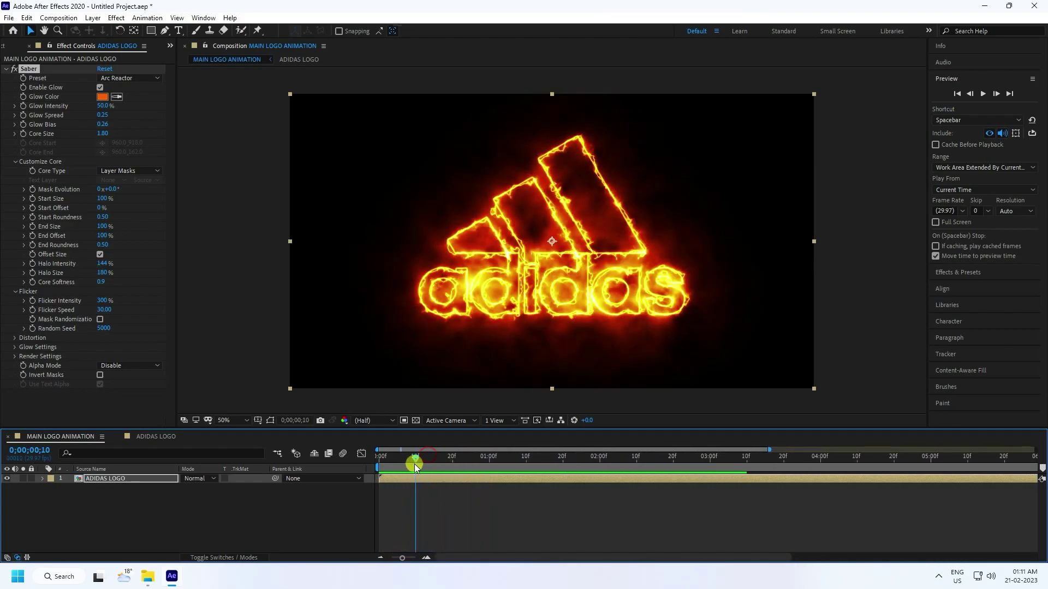
click(33, 189)
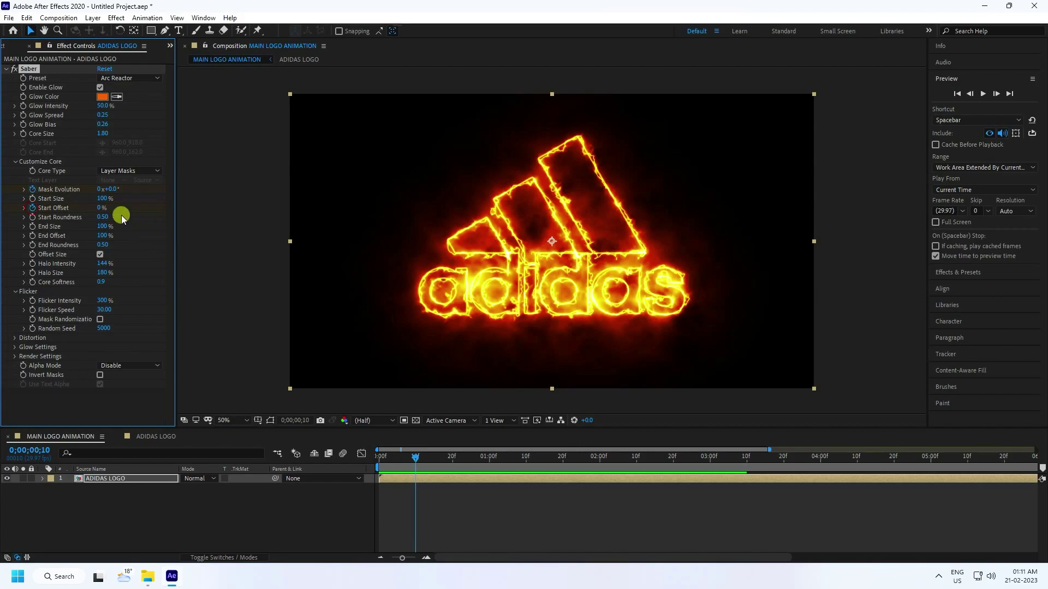
- At 4 seconds, set Saber's Mask Evolution to 3 revolutions and its Start Offset to 75%
drag(415, 461, 823, 498)
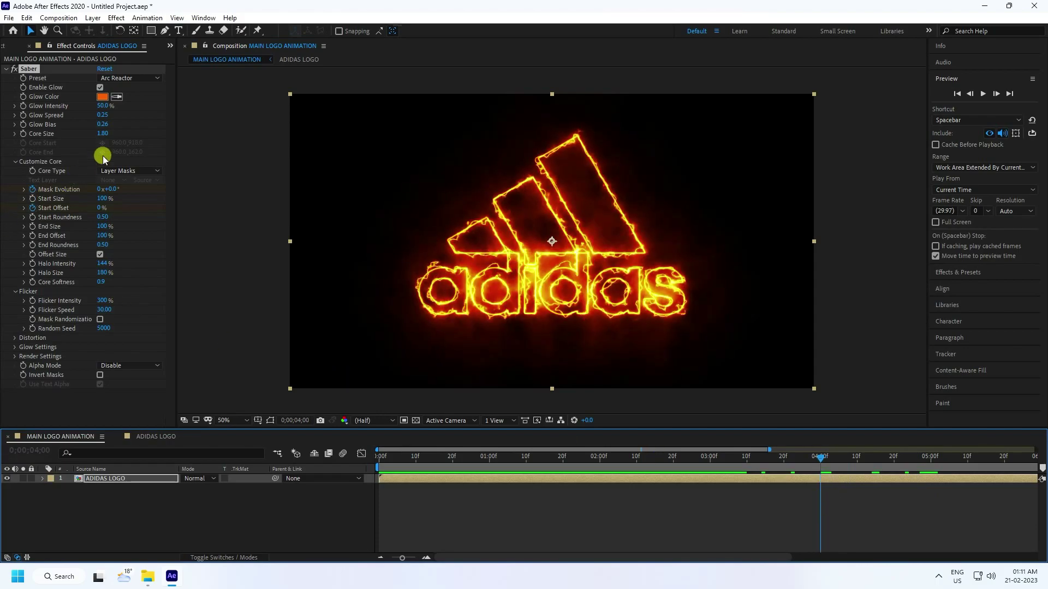
click(99, 189)
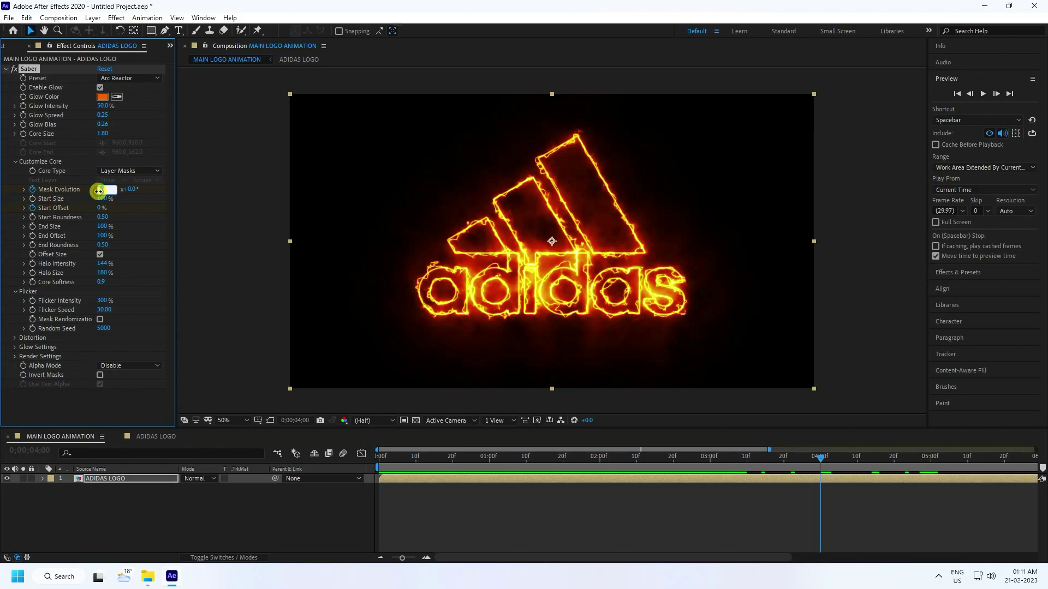
text(3x+0.0°)
key(Return)
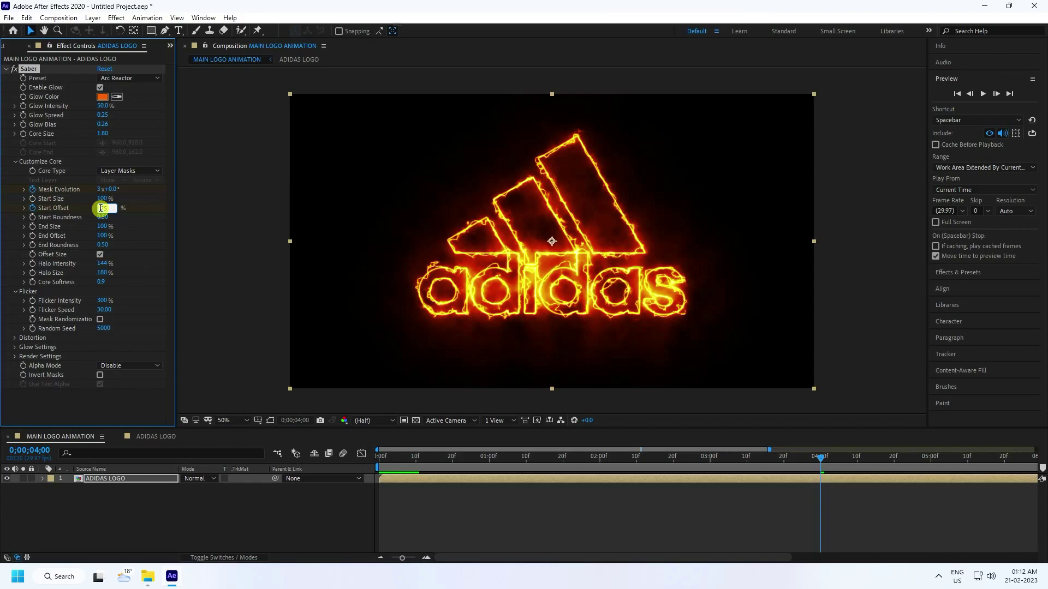
key(Return)
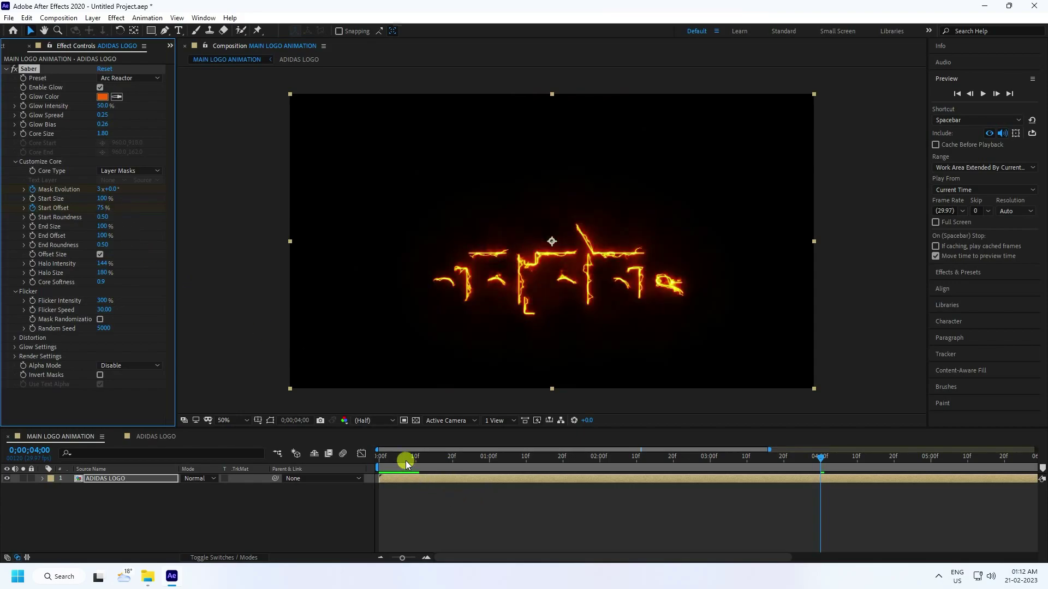
- Preview the animated Start Offset and Mask Evolution from the beginning of the composition
drag(404, 460, 331, 464)
key(space)
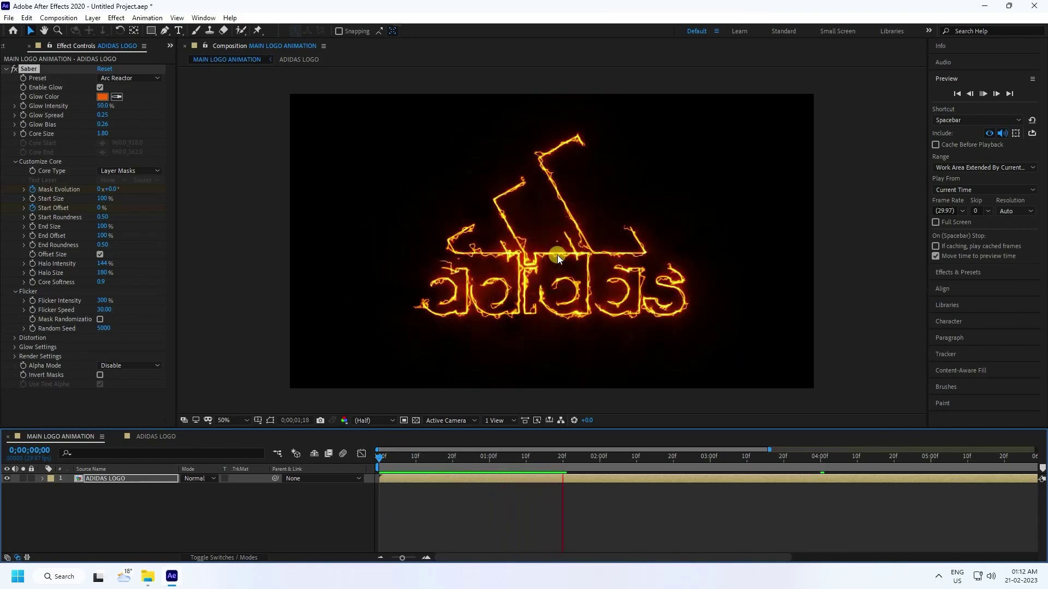
key(space)
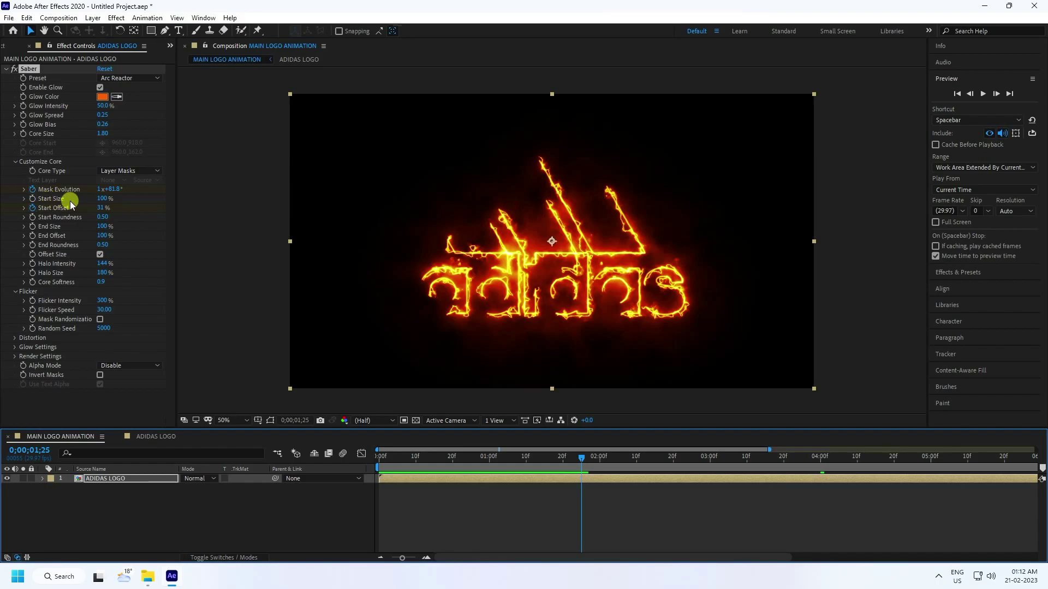
- Set Saber's start size to 200%, end size to 0% and end offset to 0%
click(102, 199)
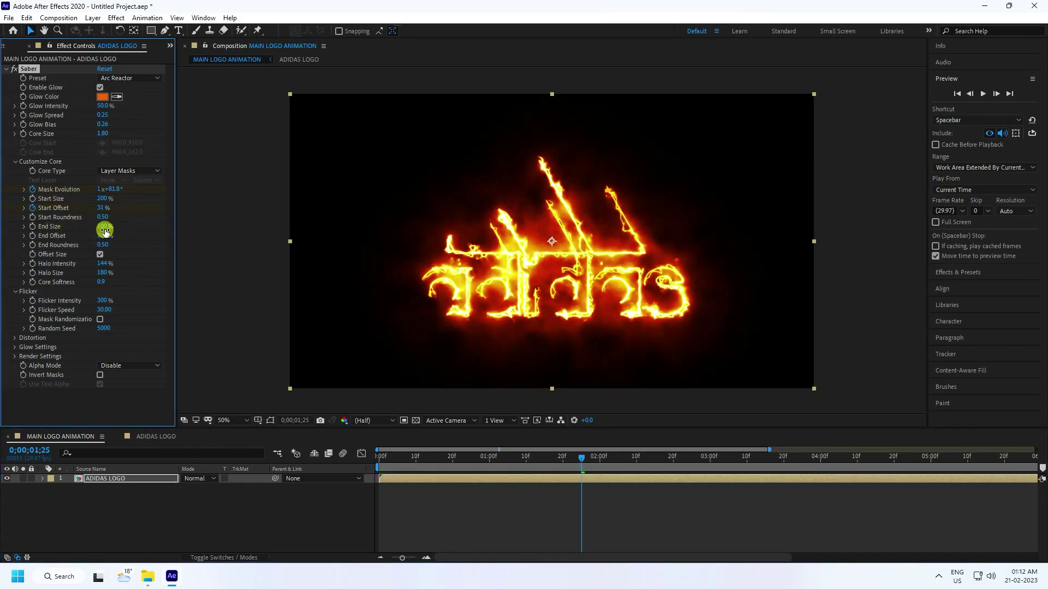
click(103, 236)
text(0)
key(Return)
- Play the composition from the start to check the tapered Saber strokes, then stop playback
drag(582, 458, 327, 467)
key(space)
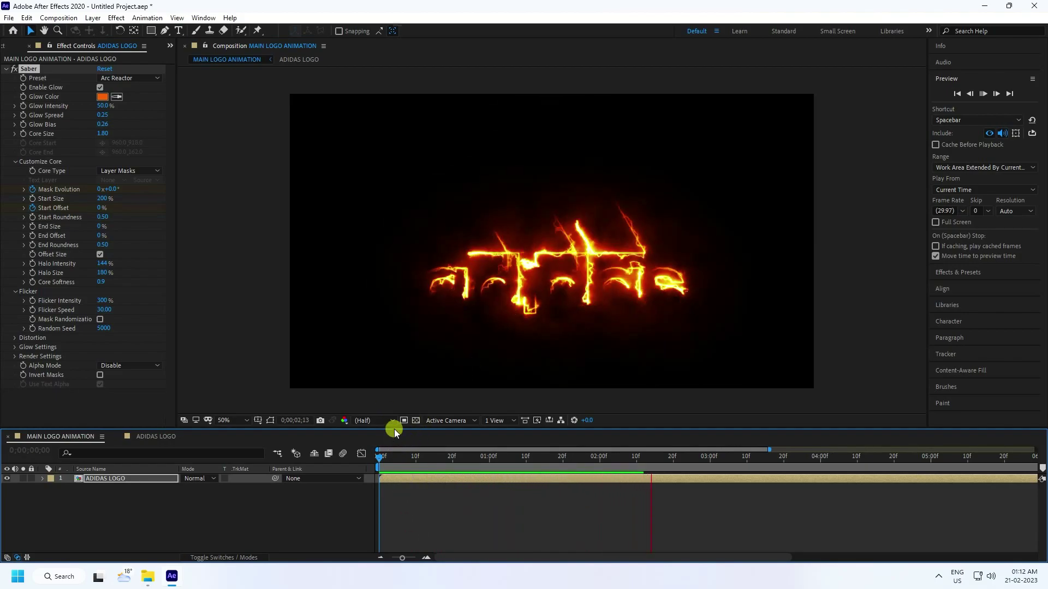
drag(392, 431, 385, 441)
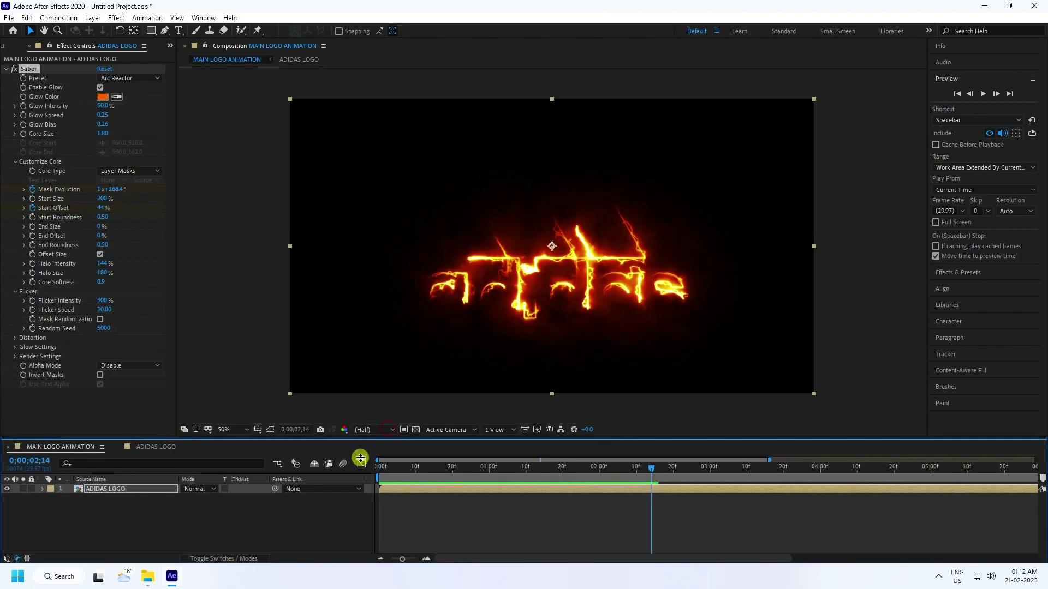
- Reveal the ADIDAS LOGO layer's keyframes and apply Easy Ease to Saber's Mask Evolution and Start Offset keyframes
click(119, 490)
key(m)
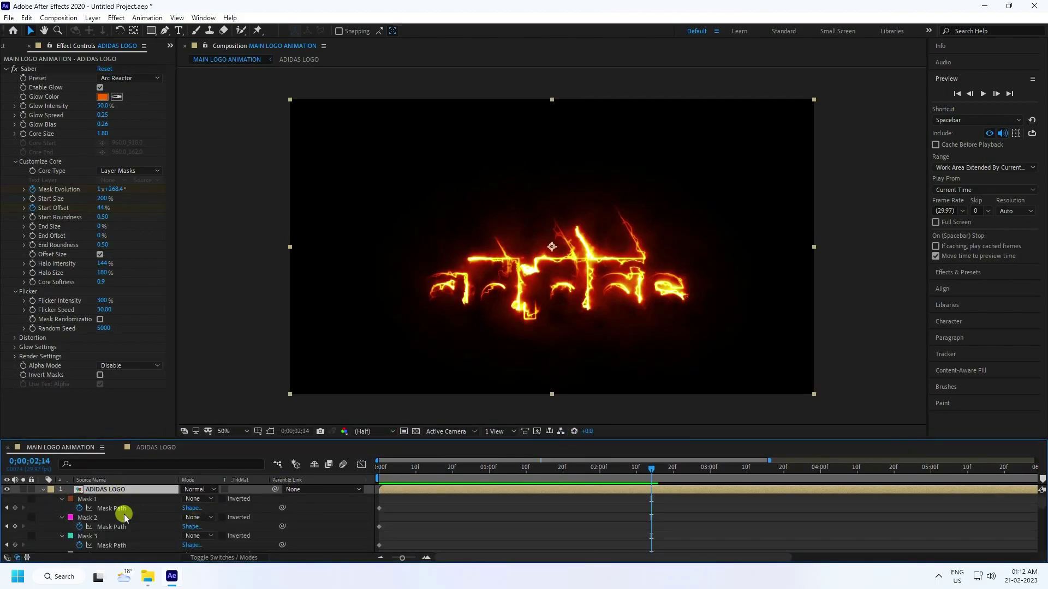
scroll(59, 501, down, 10)
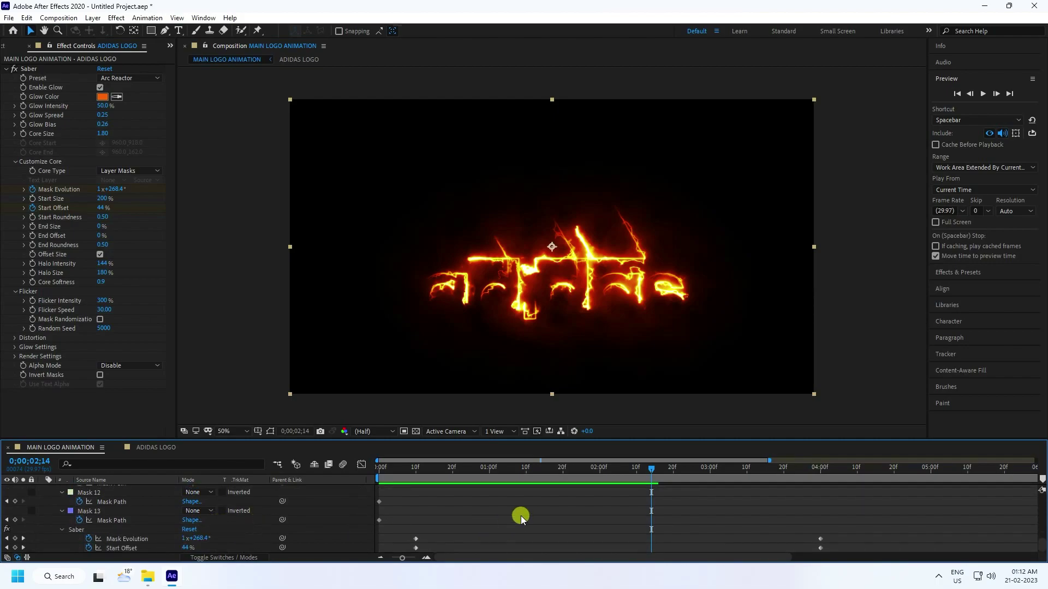
drag(835, 532, 398, 555)
click(414, 540)
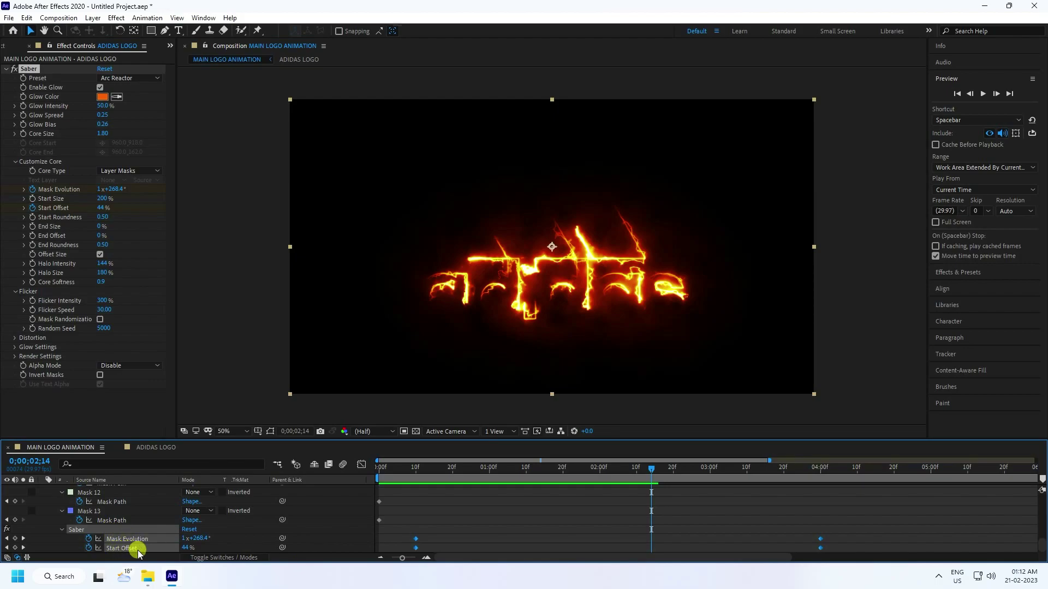
- Remove the Mask Path keyframes from Masks 1 to 13 on the ADIDAS LOGO layer and collapse the layer
scroll(126, 526, up, 8)
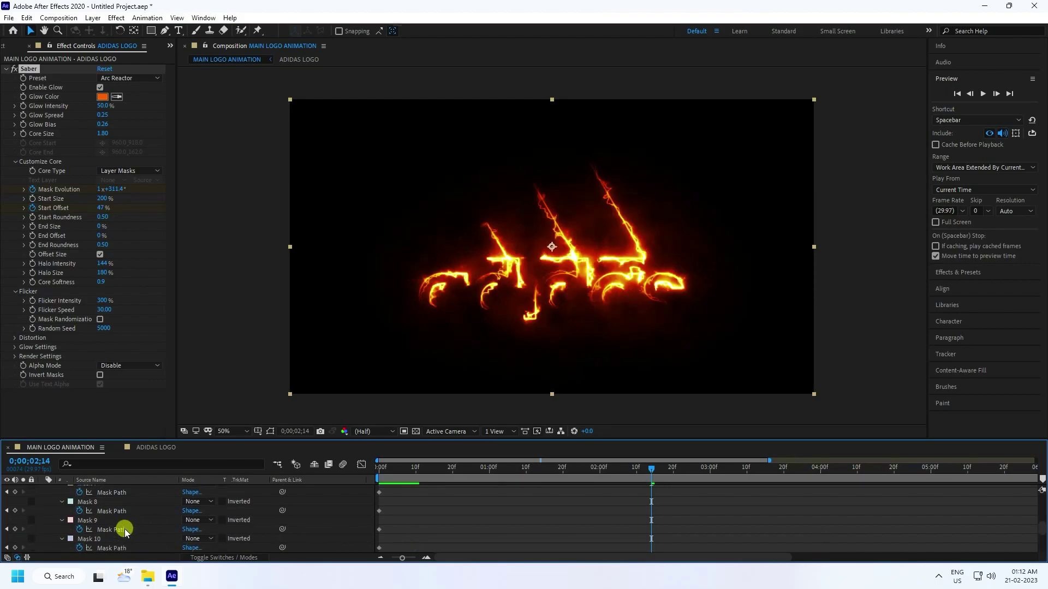
drag(151, 440, 158, 367)
scroll(90, 480, up, 3)
click(79, 435)
click(79, 454)
click(80, 473)
click(79, 492)
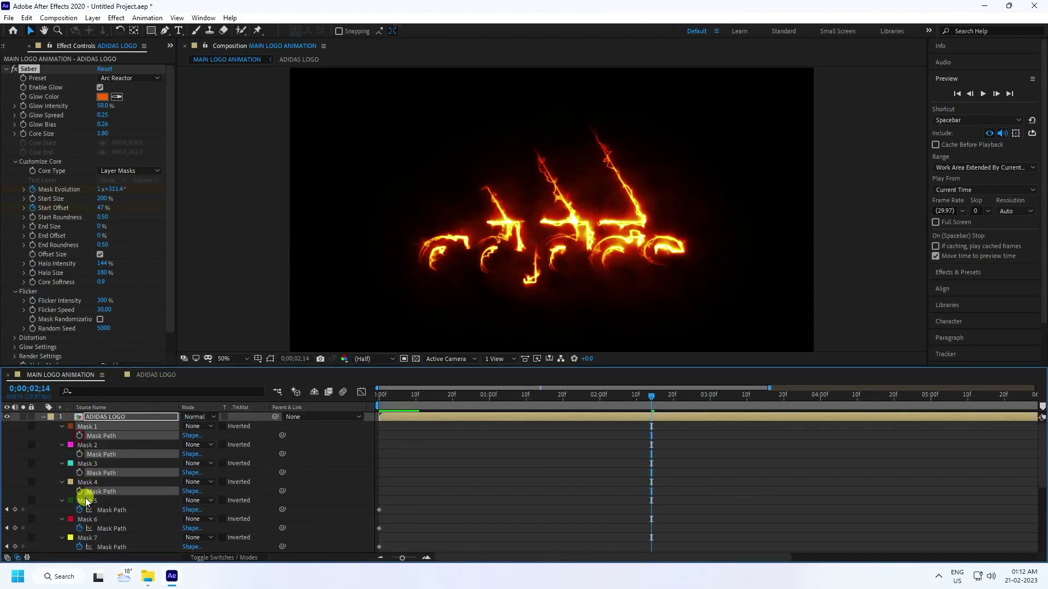
click(79, 510)
click(80, 528)
click(80, 546)
scroll(98, 518, down, 5)
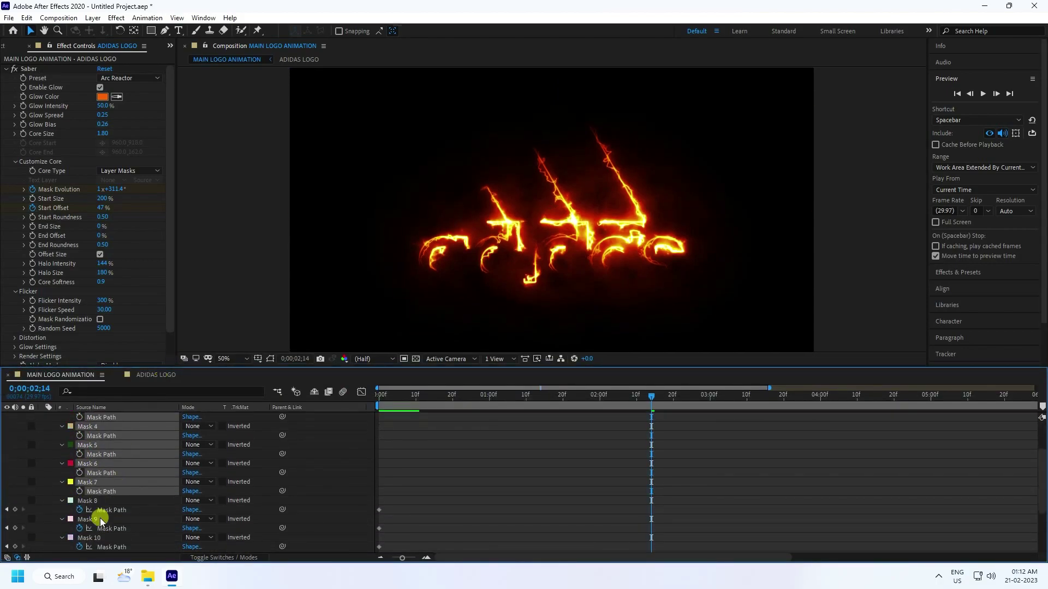
click(79, 454)
click(79, 473)
click(80, 492)
click(79, 510)
click(79, 528)
click(79, 547)
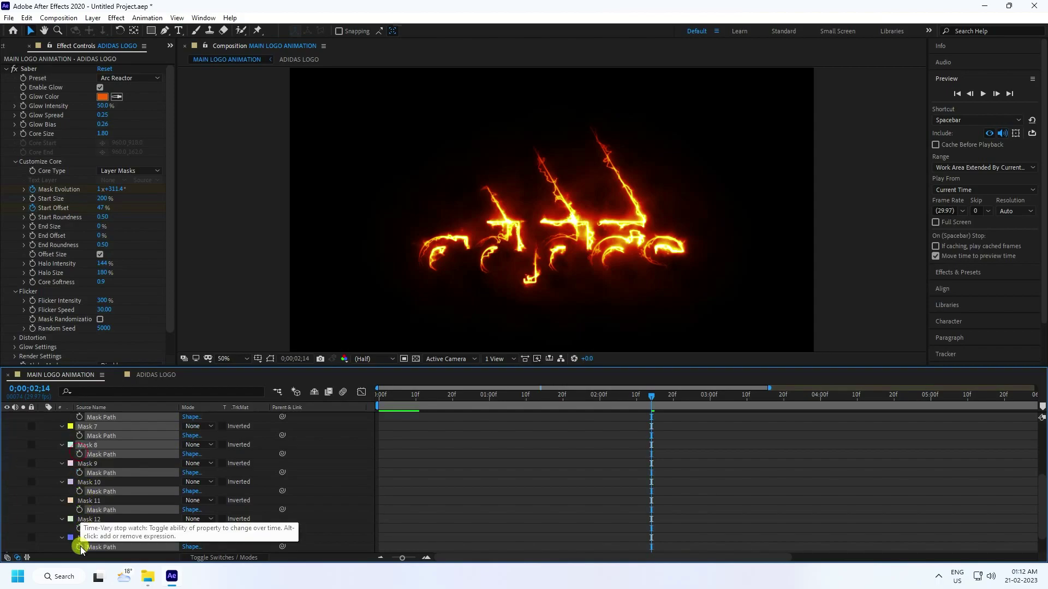
scroll(110, 481, down, 2)
scroll(110, 494, up, 8)
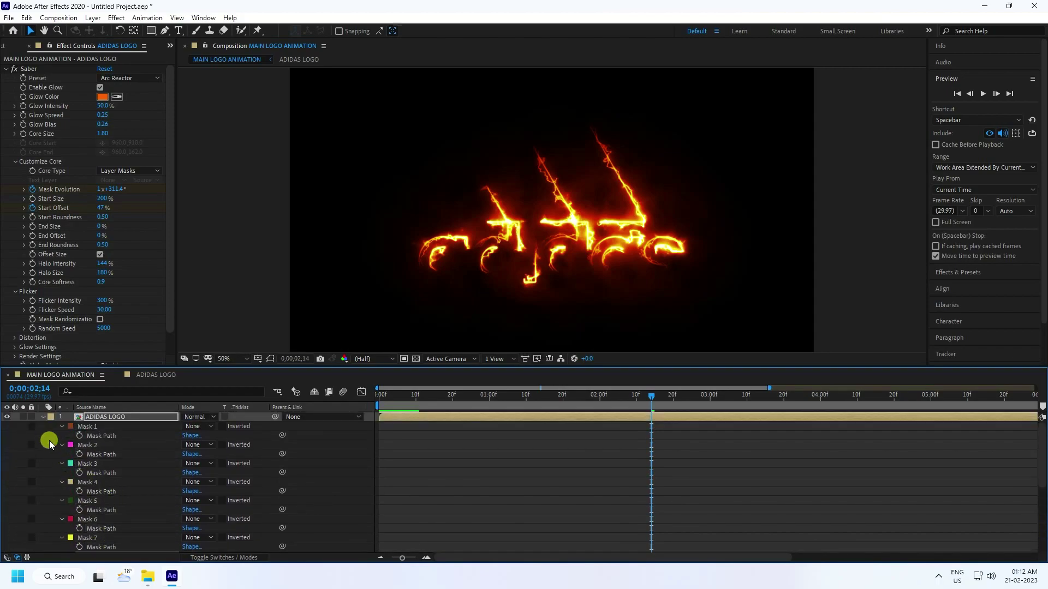
click(42, 417)
- Play the eased Saber animation from the start of the composition, then stop playback
click(382, 395)
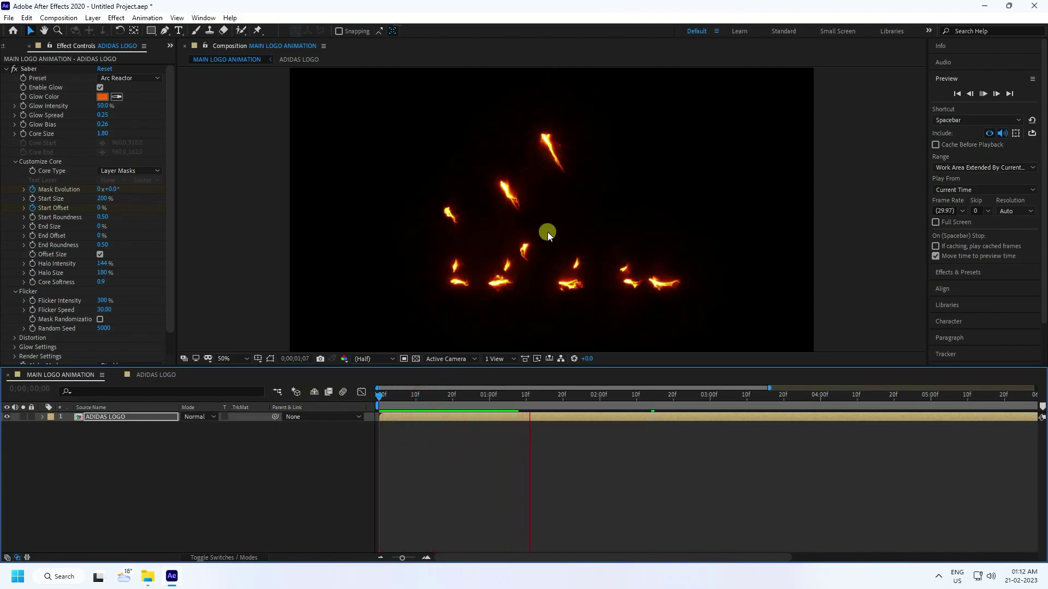
key(space)
drag(396, 366, 384, 473)
- Duplicate the ADIDAS LOGO layer and set the copy's Saber glow color to blue with a hue of 210°
click(110, 536)
click(110, 523)
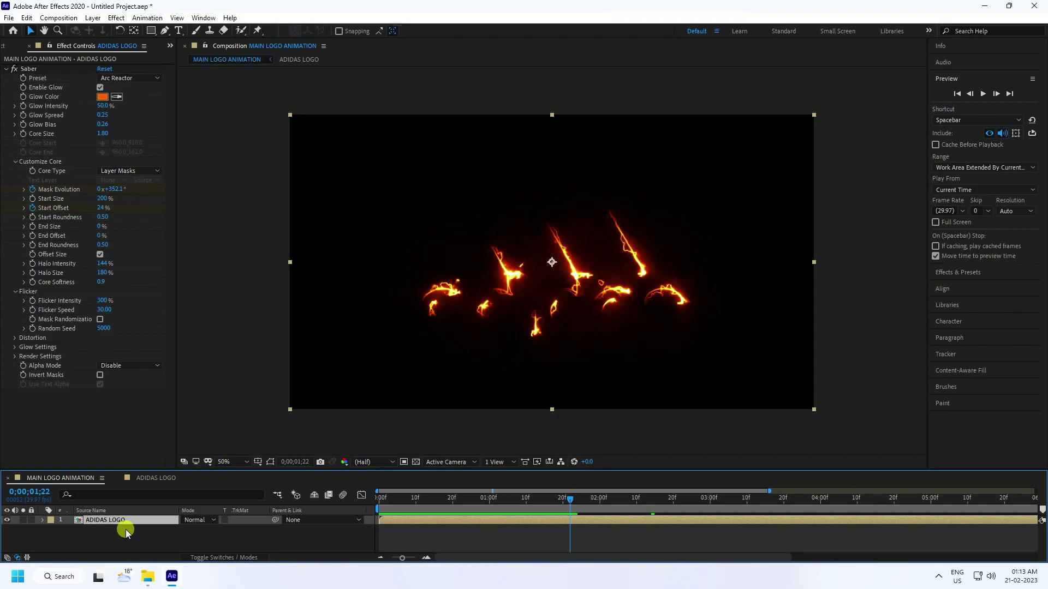
key(ctrl+d)
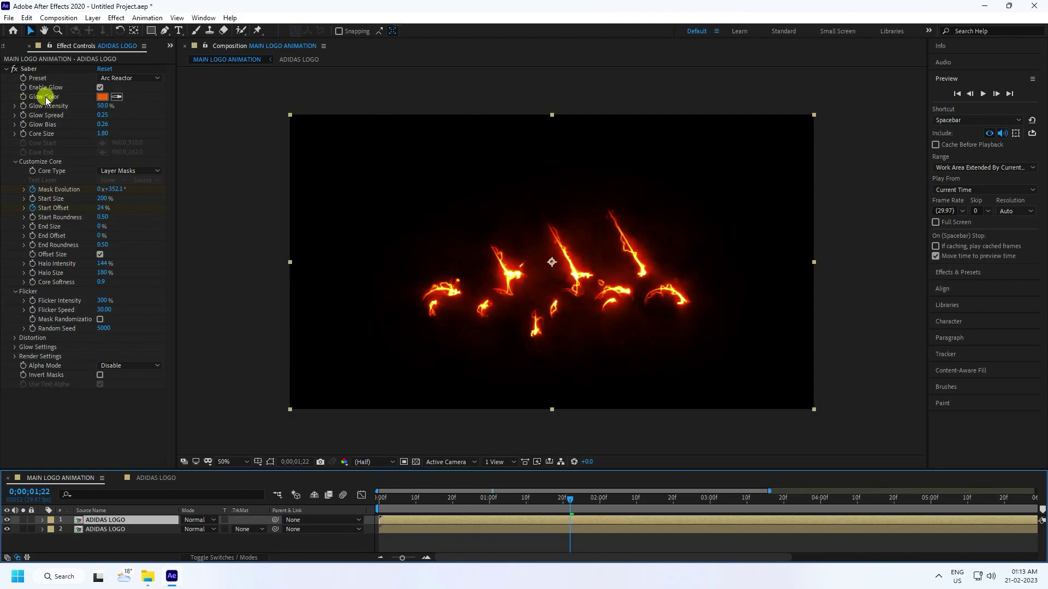
click(102, 98)
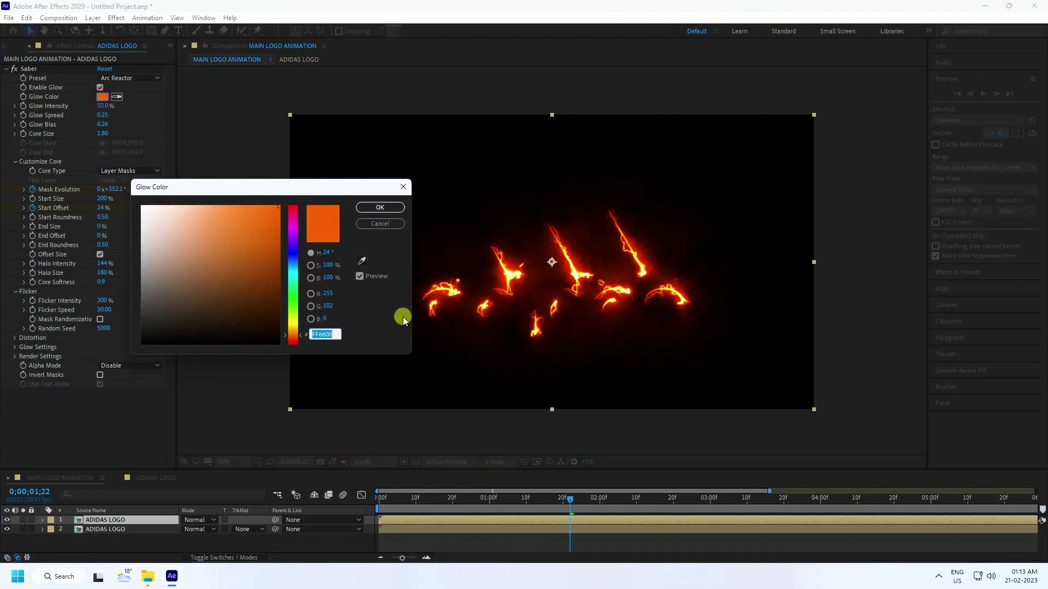
click(328, 253)
text(210)
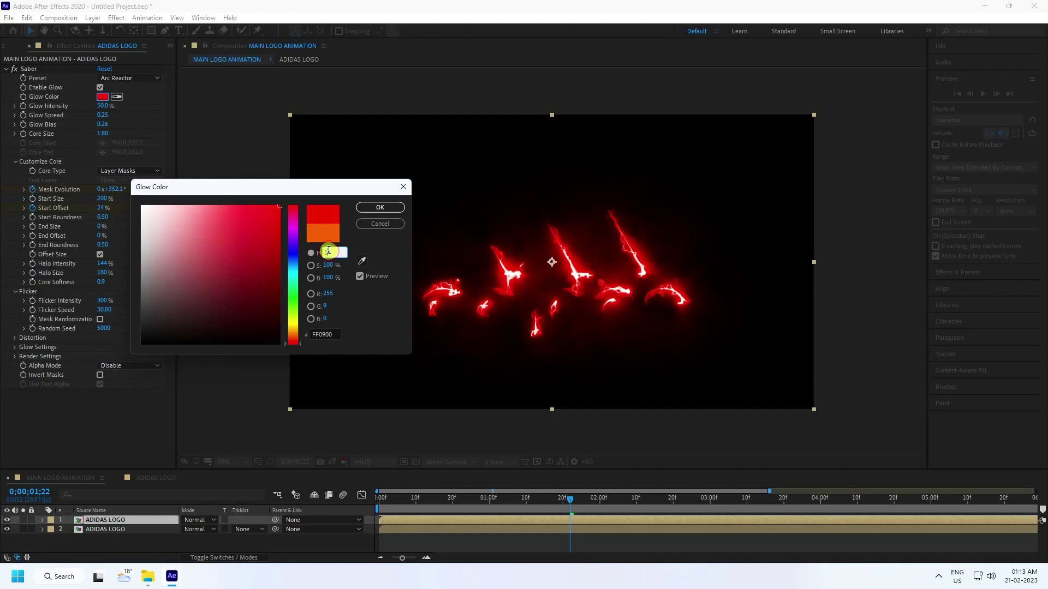
click(380, 207)
- Move the upper ADIDAS LOGO layer's Mask Evolution and Start Offset keyframes to 0;00;01;15 for the first pair and 0;00;05;00 for the last
drag(288, 470, 290, 451)
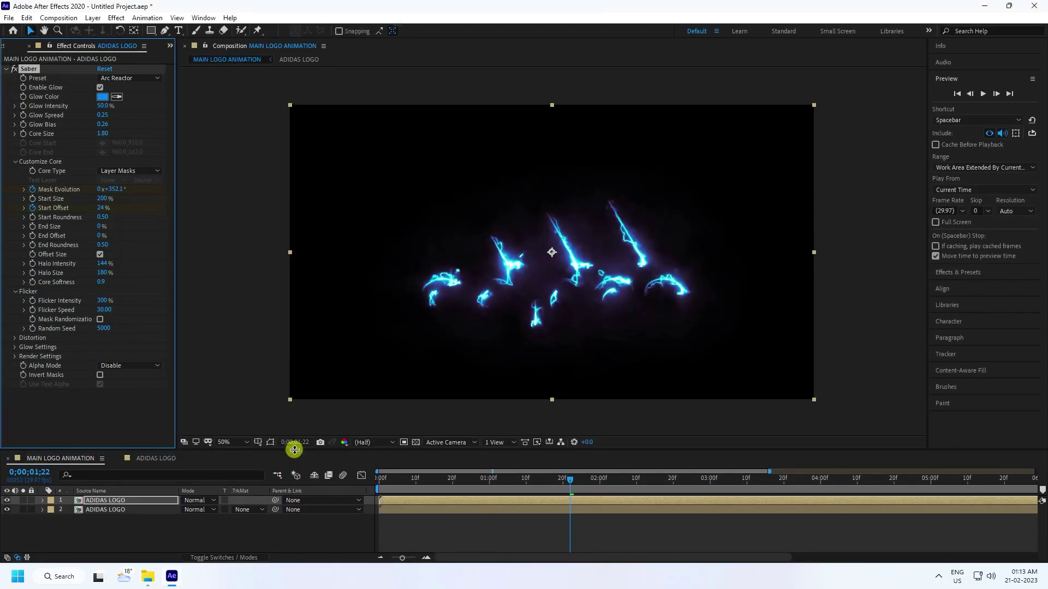
click(117, 501)
key(u)
click(190, 527)
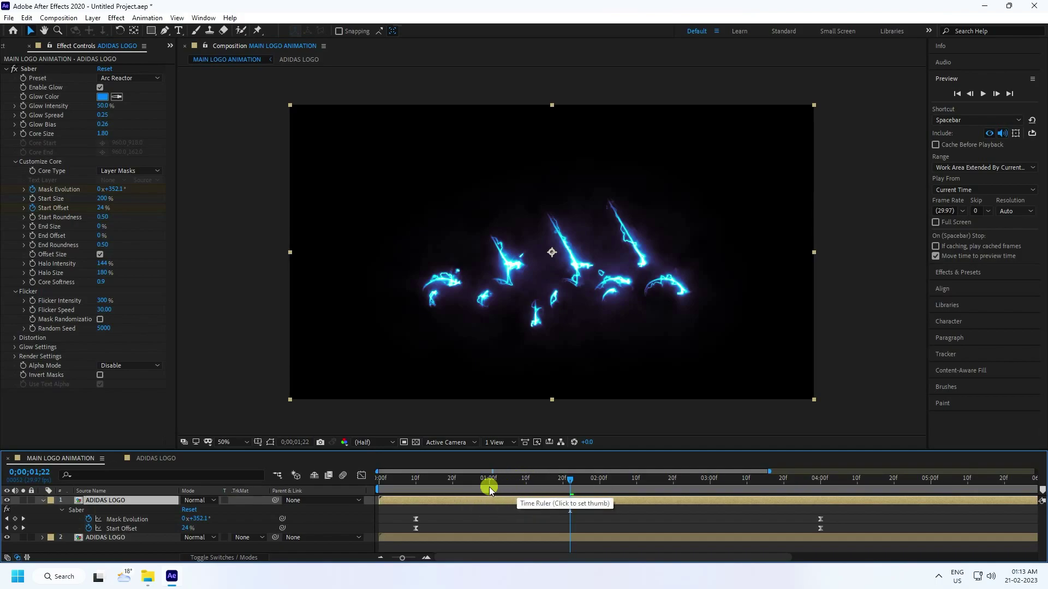
drag(569, 481, 545, 486)
drag(407, 507, 545, 533)
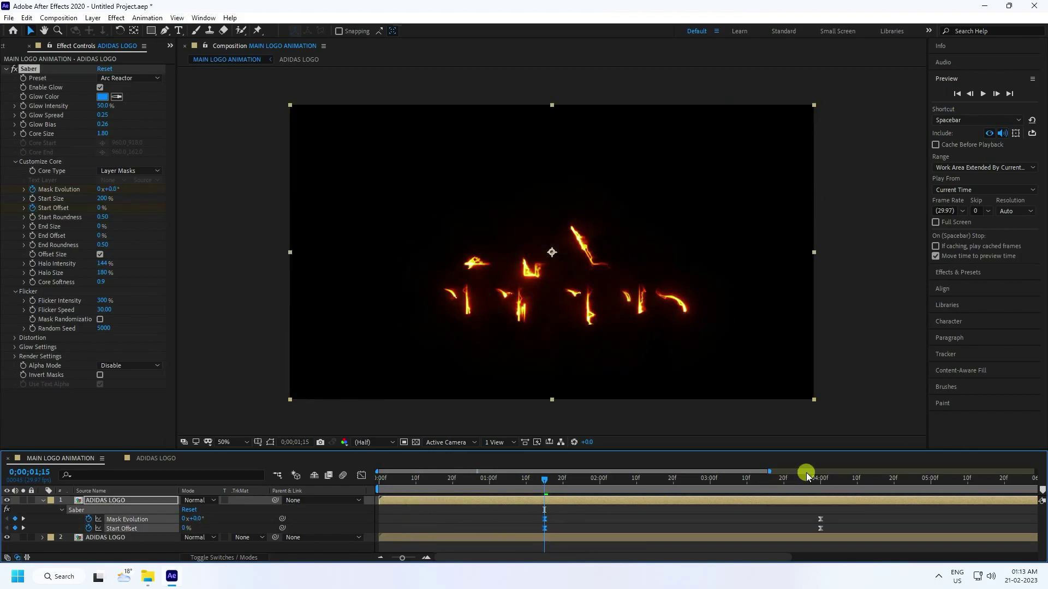
click(932, 479)
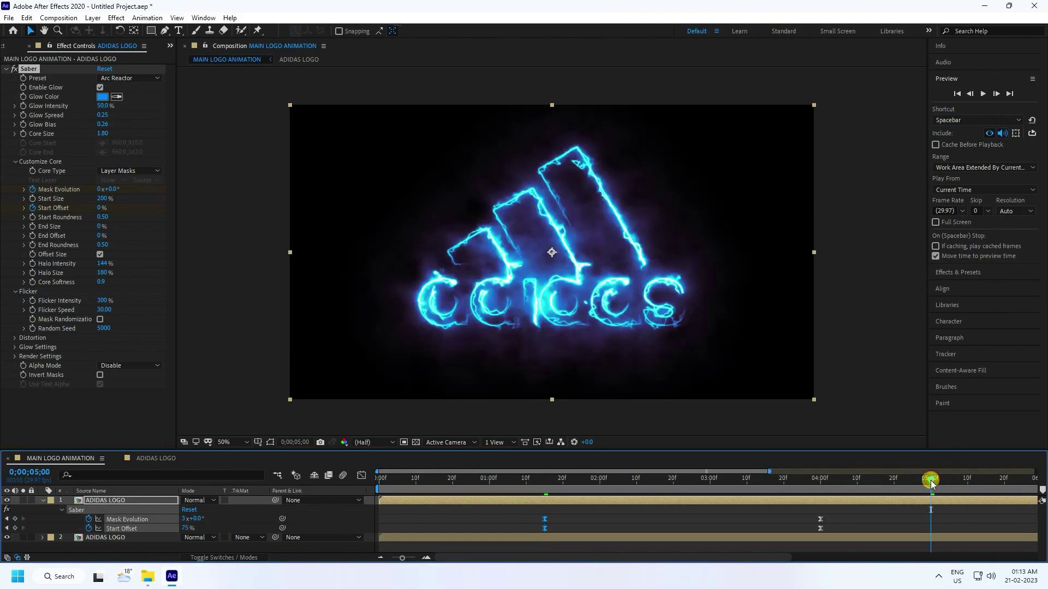
drag(853, 509, 931, 528)
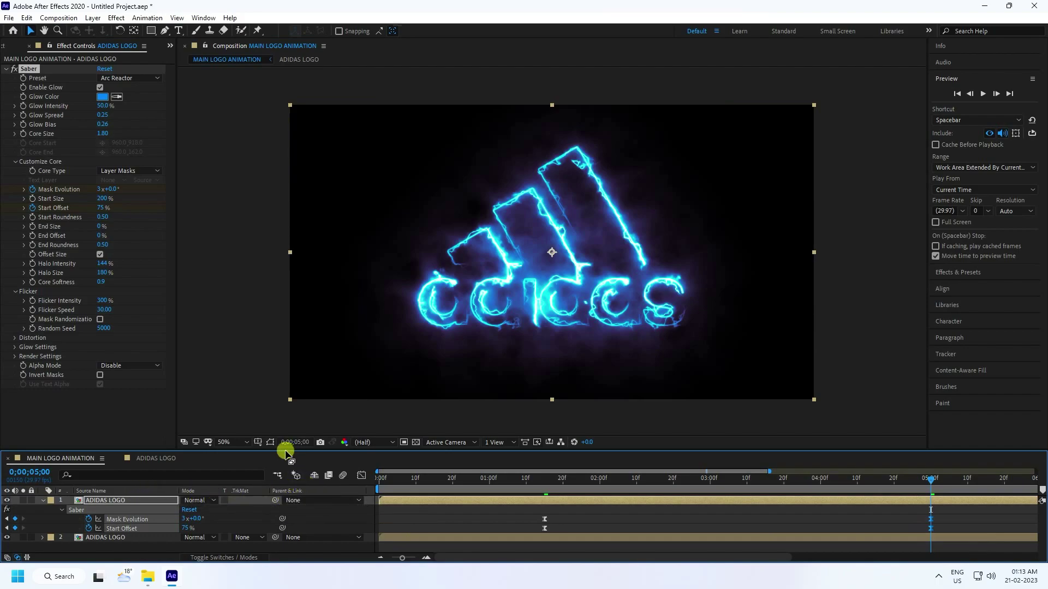
- Keyframe the upper layer's Saber End Offset from 0% at 0;00;00;10 to 100% at 0;00;05;00
drag(285, 450, 287, 428)
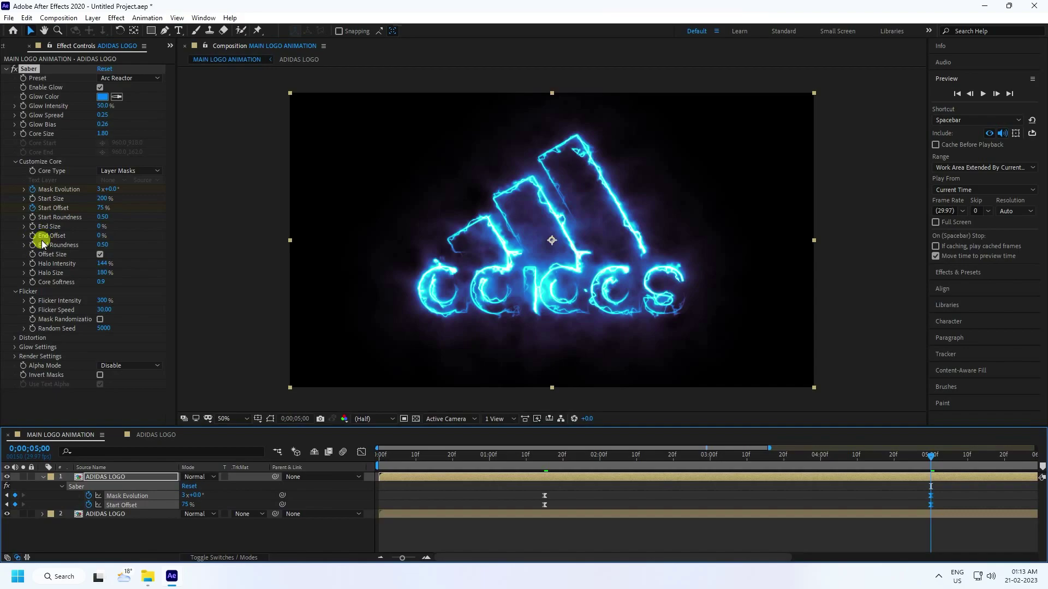
click(416, 456)
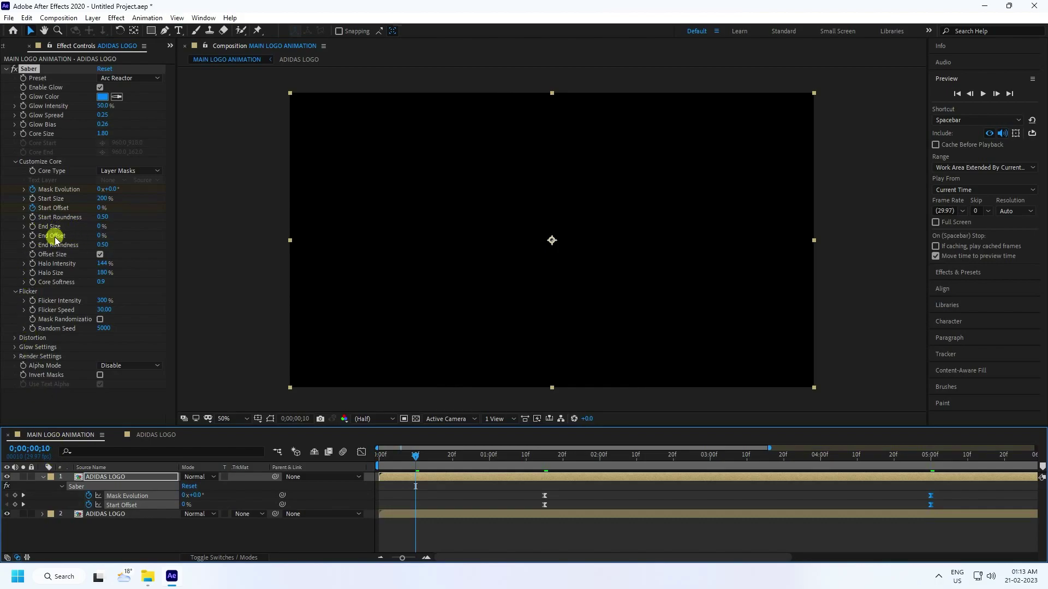
click(32, 240)
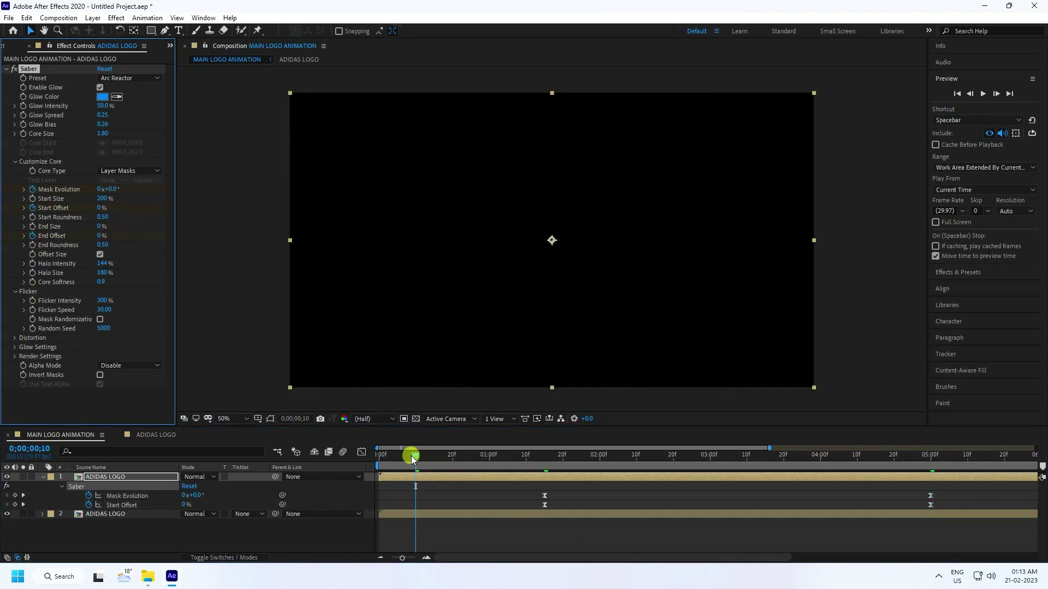
click(112, 477)
click(427, 457)
drag(518, 475, 930, 484)
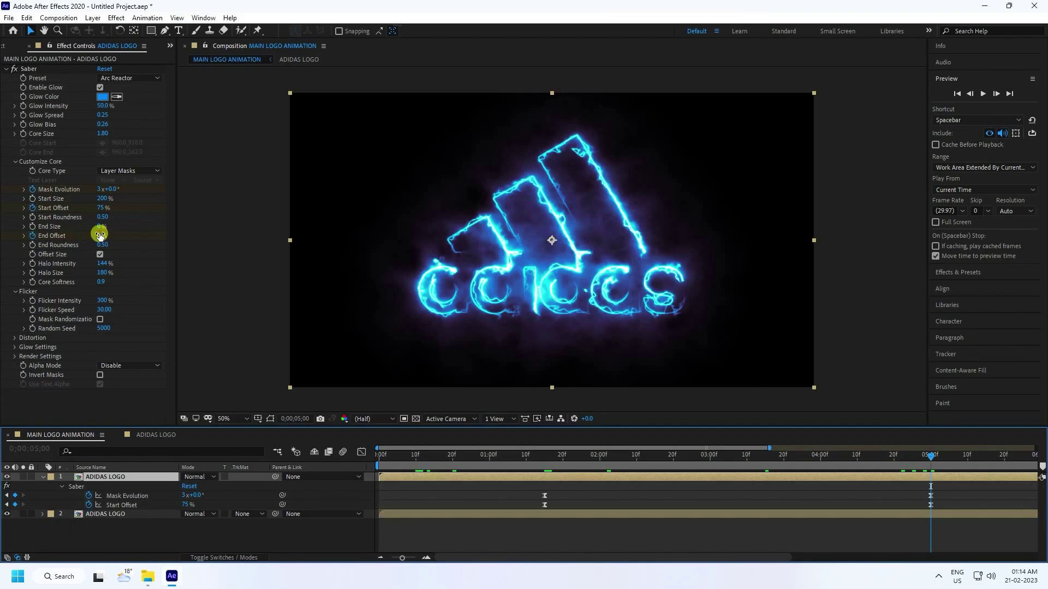
drag(100, 235, 281, 233)
- Play the composition from the start to check the blue strokes over the orange ones, then stop playback
drag(421, 456, 361, 465)
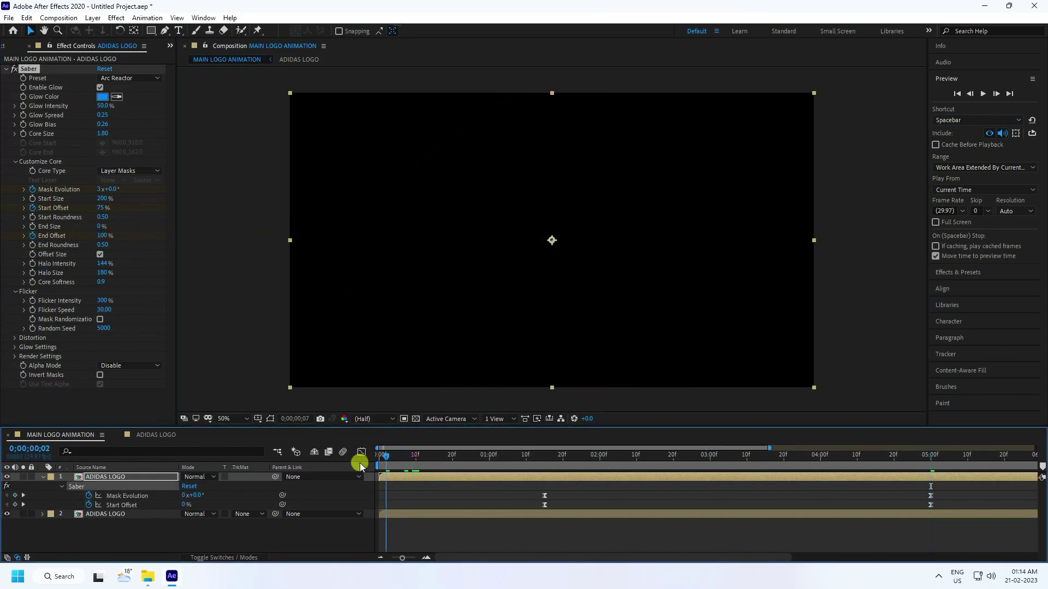
key(space)
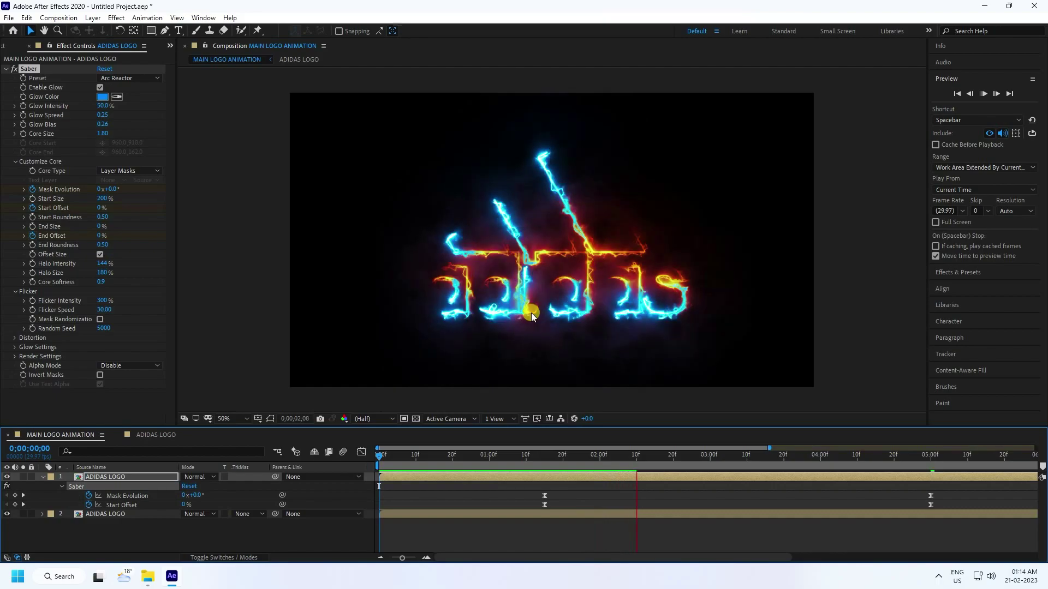
key(space)
- Reveal the keyframes of both ADIDAS LOGO layers and apply Easy Ease to the upper layer's End Offset keyframes
click(43, 477)
key(ctrl+a)
key(u)
scroll(483, 524, down, 1)
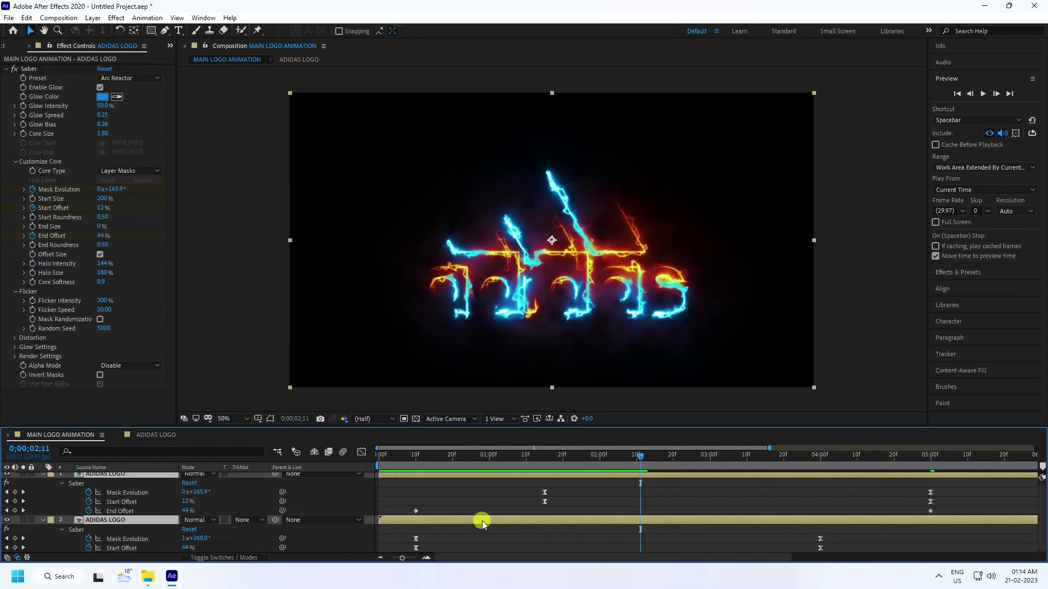
drag(399, 511, 961, 521)
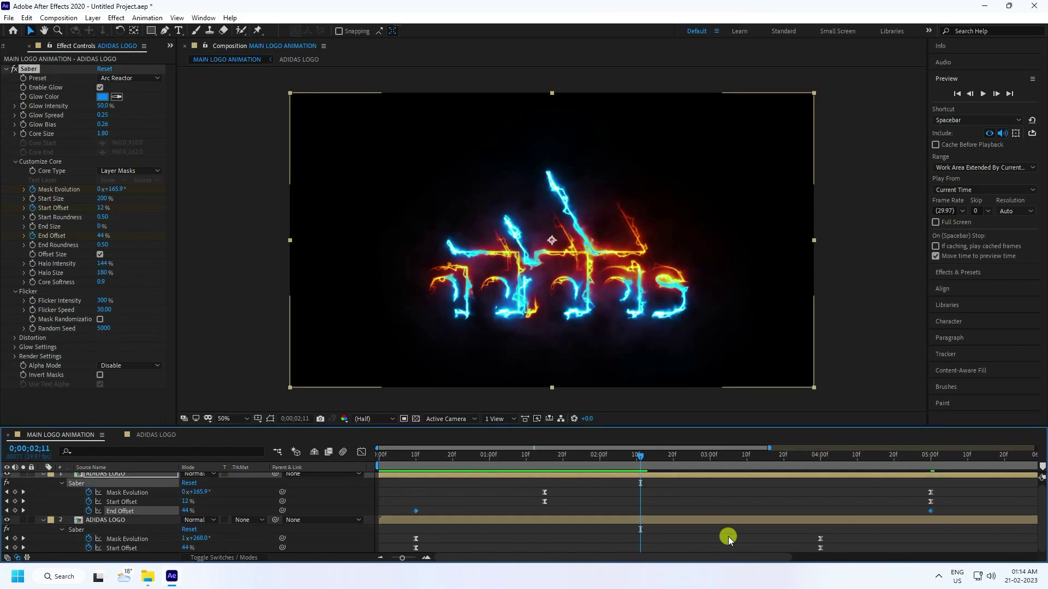
key(F9)
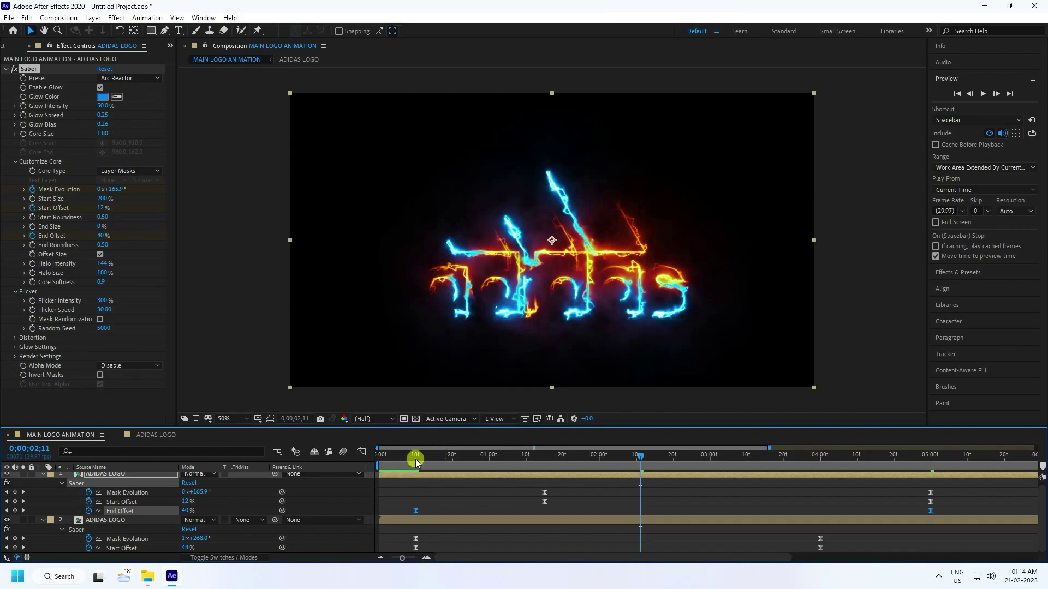
- Preview the eased two-color animation from the start, then stop playback and collapse both ADIDAS LOGO layers
drag(415, 458, 318, 461)
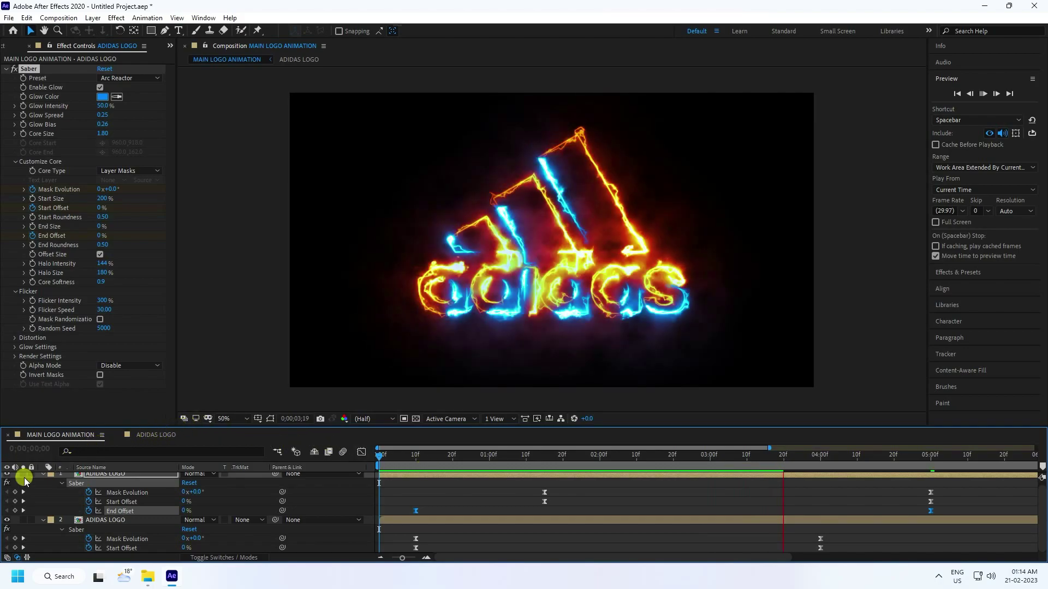
key(space)
click(43, 478)
click(42, 486)
- Add a null object to the composition and parent both ADIDAS LOGO layers to it
right_click(71, 524)
mouse_move(181, 402)
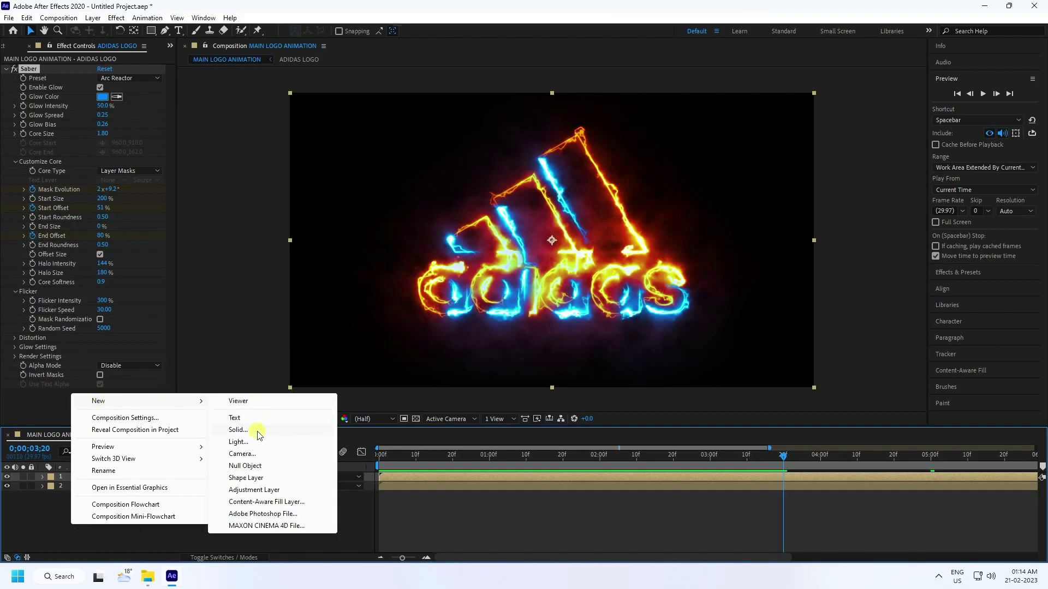
click(251, 467)
drag(129, 526, 145, 484)
drag(275, 486, 102, 477)
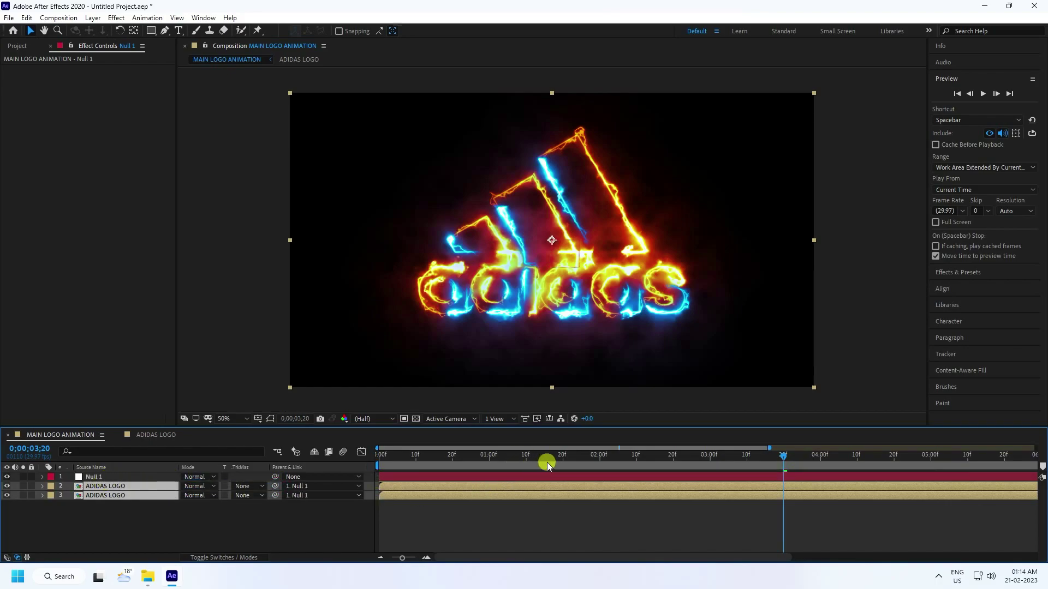
- Add a Position keyframe to Null 1 at 0;00;02;00
click(600, 457)
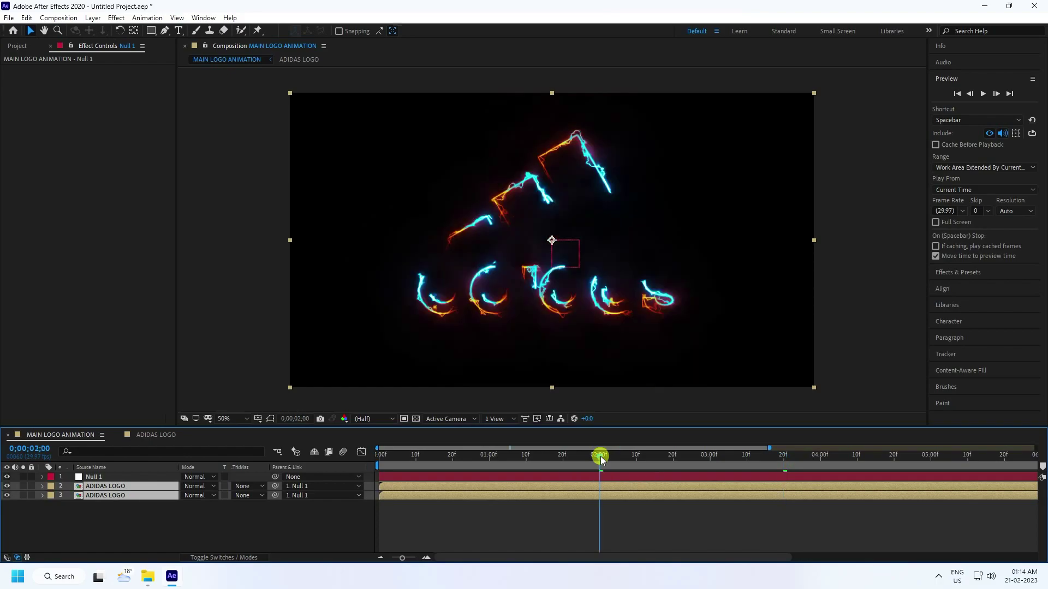
click(94, 478)
key(p)
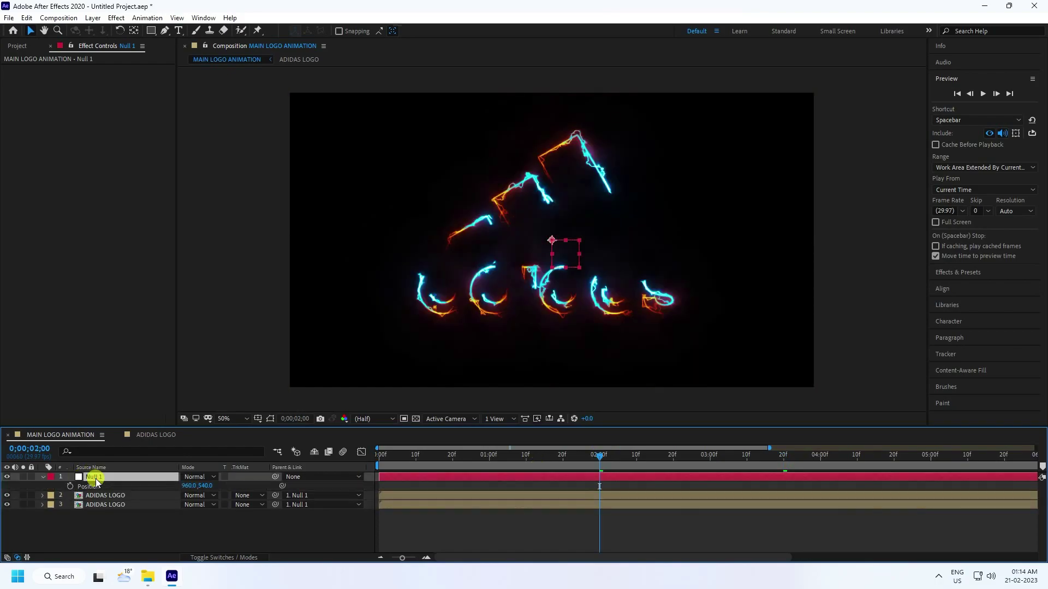
click(70, 486)
- Make Null 1 and both ADIDAS LOGO layers 3D, and set the null's Z position to -2400 at 0;00;00;10
click(416, 455)
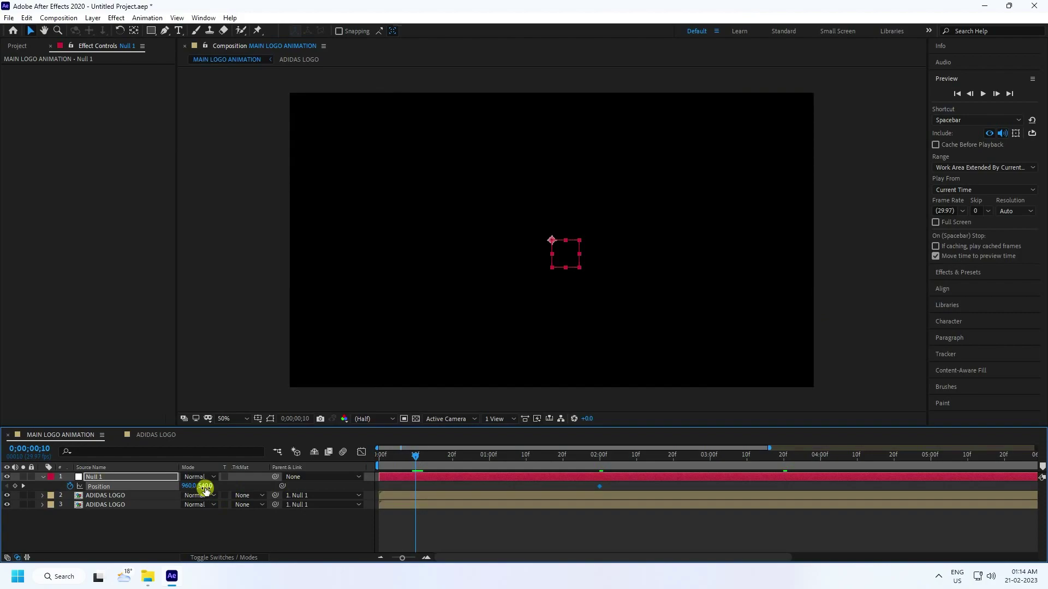
click(43, 477)
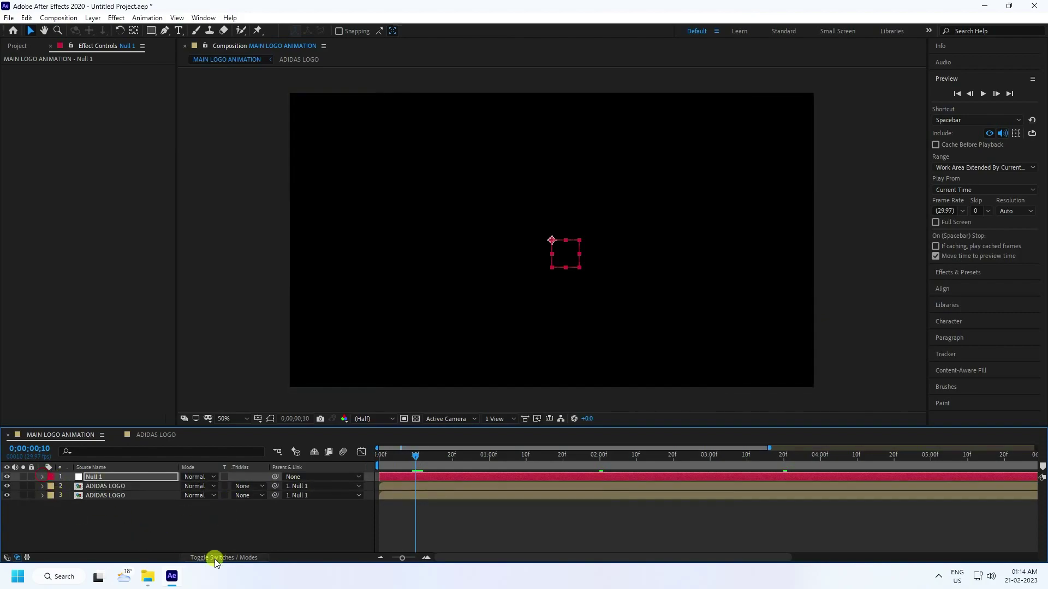
click(216, 558)
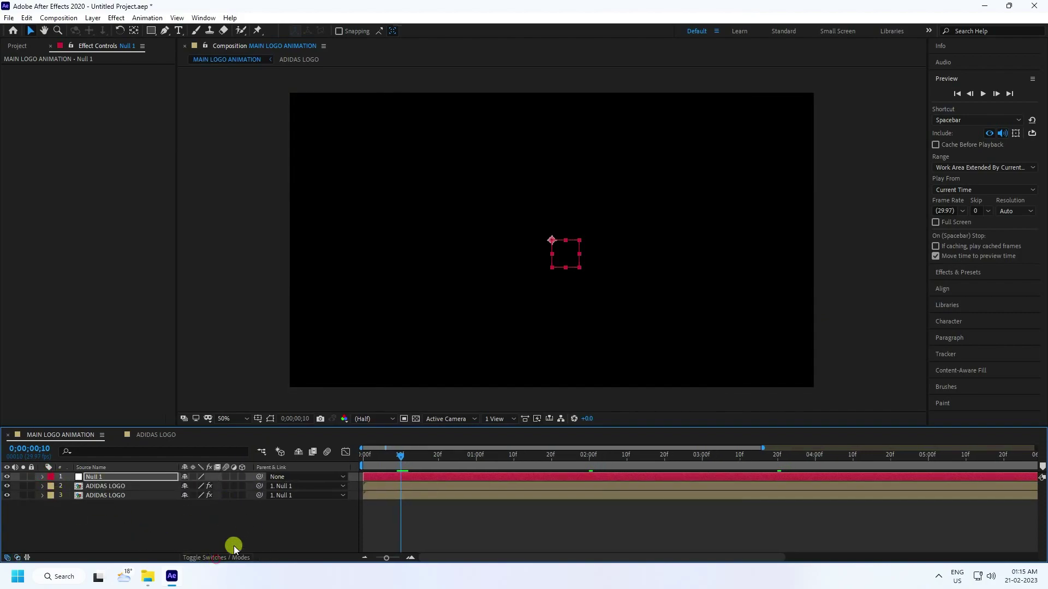
drag(241, 479, 240, 495)
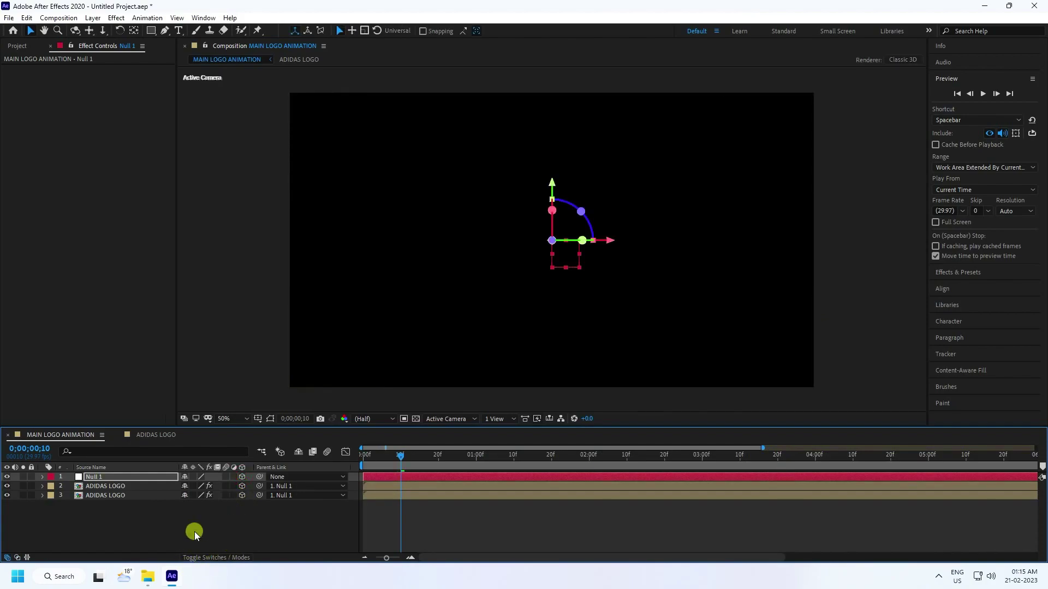
key(p)
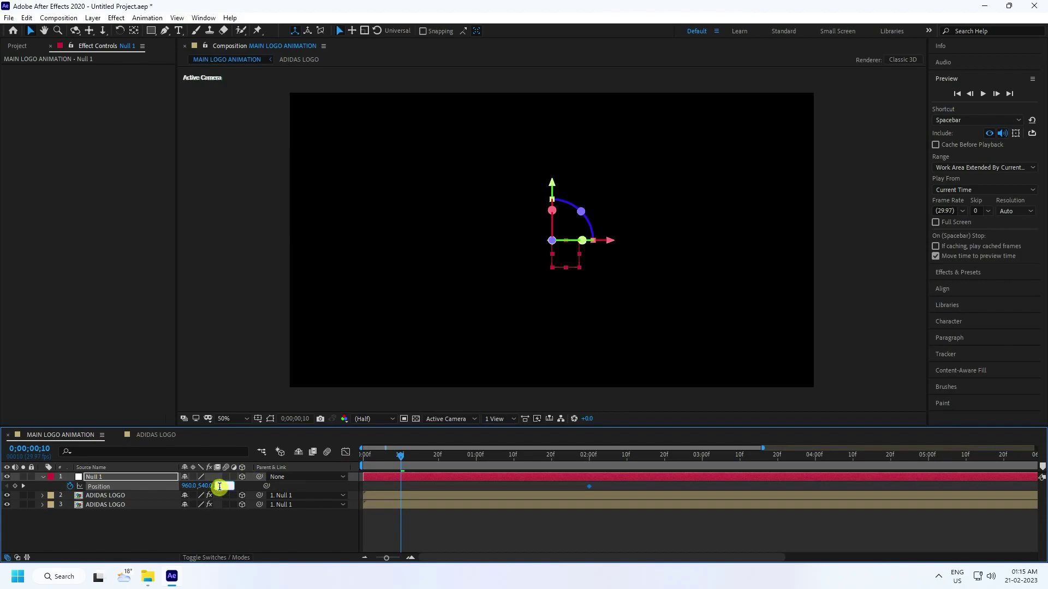
key(Return)
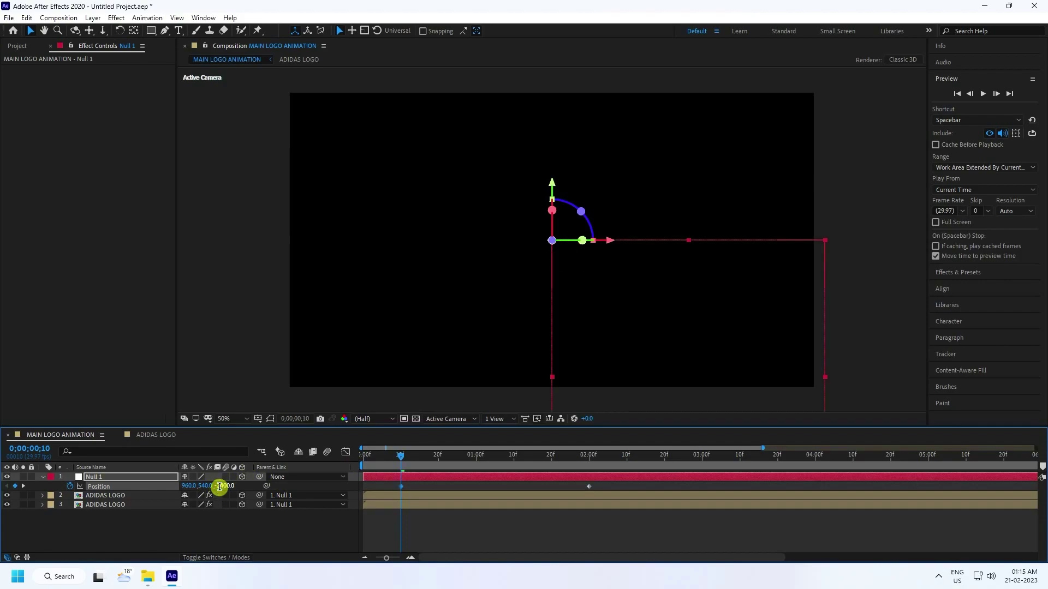
- Apply Easy Ease to both of Null 1's Position keyframes and preview the animation from the start
drag(401, 455, 363, 455)
drag(388, 513, 610, 480)
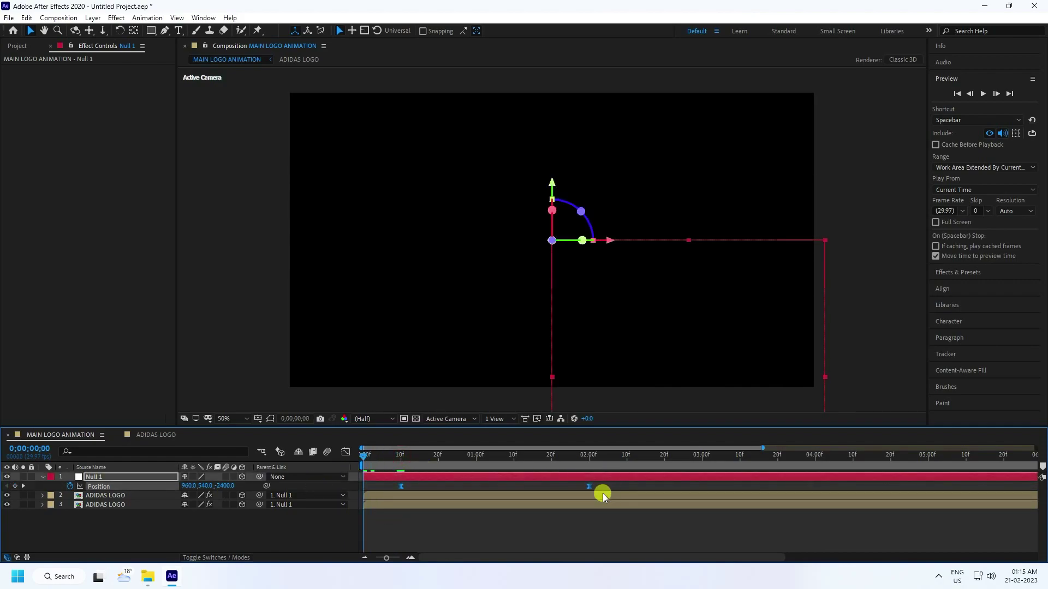
key(space)
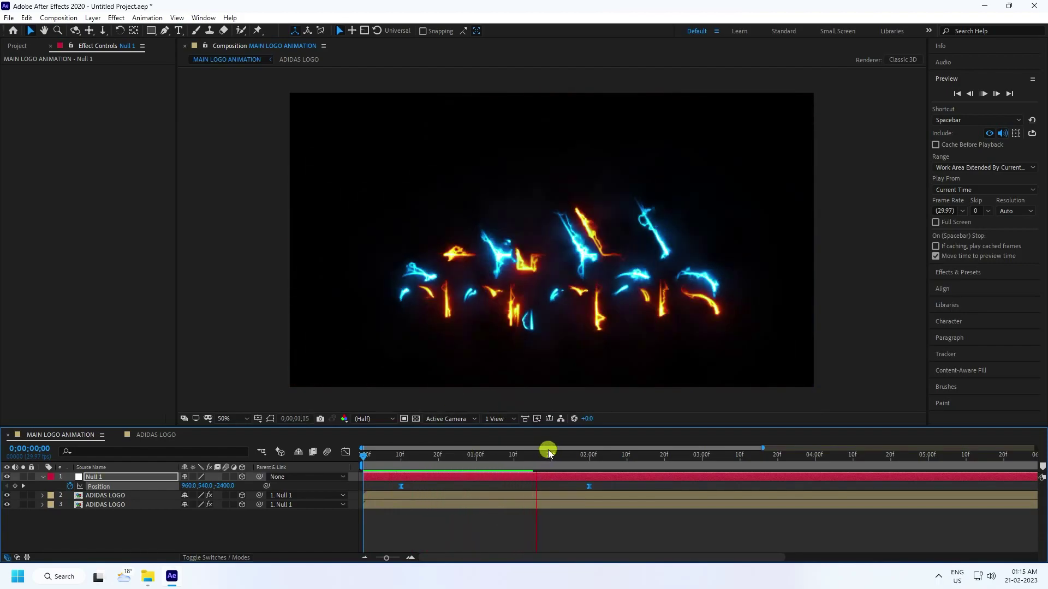
key(space)
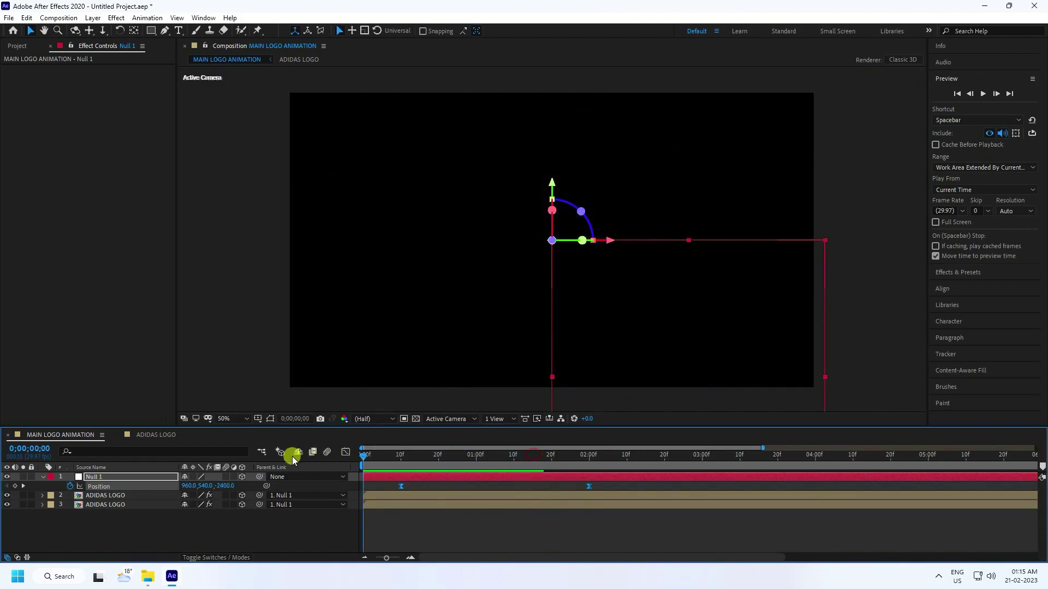
key(space)
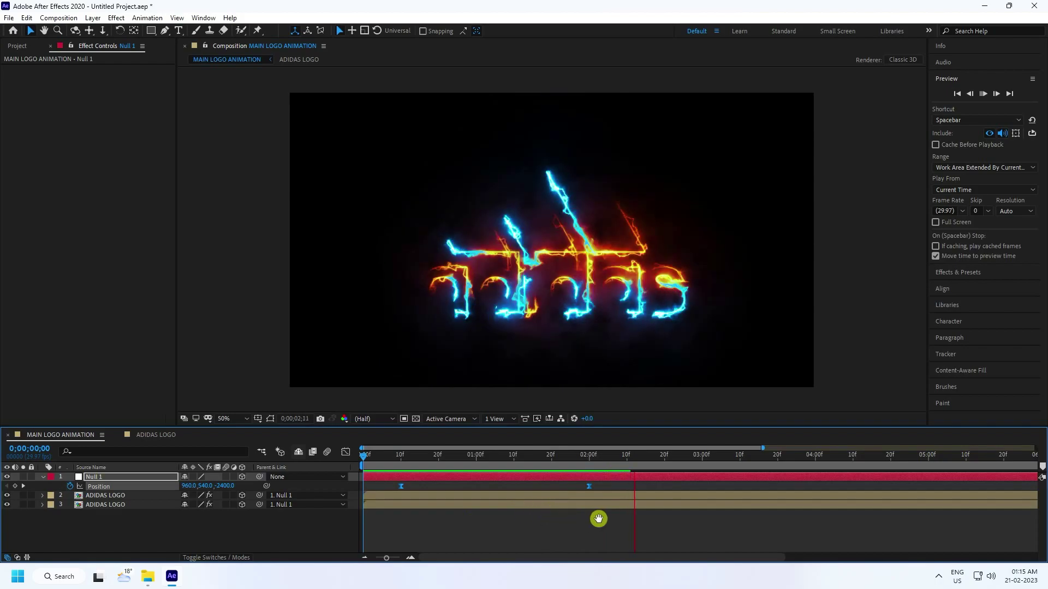
key(space)
key(space)
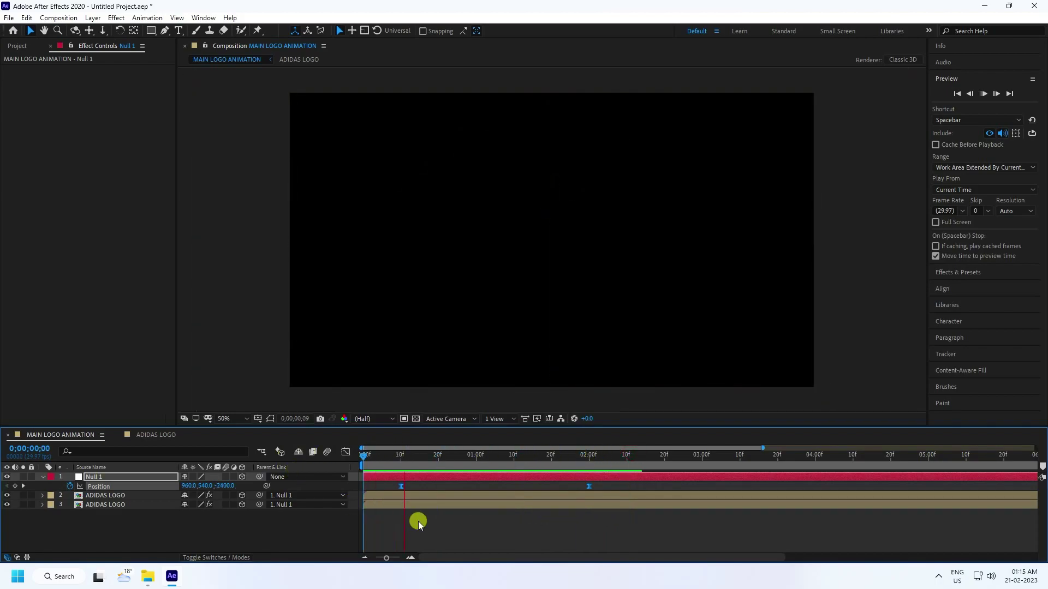
- Reshape Null 1's Position speed curve to peak shortly before the second keyframe, and preview the animation from the start
drag(642, 522, 384, 474)
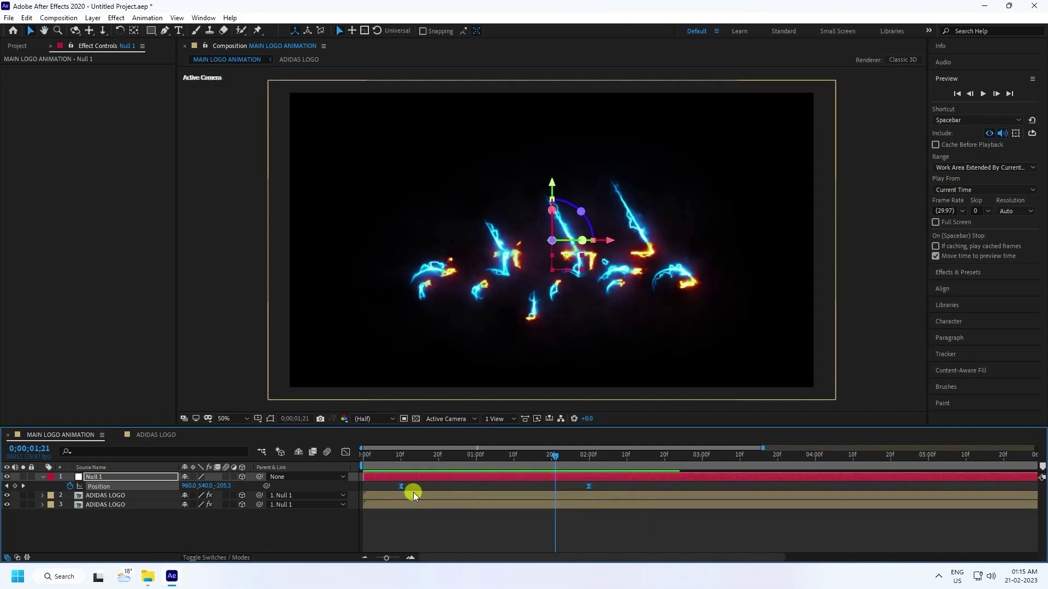
click(346, 452)
drag(420, 537, 575, 531)
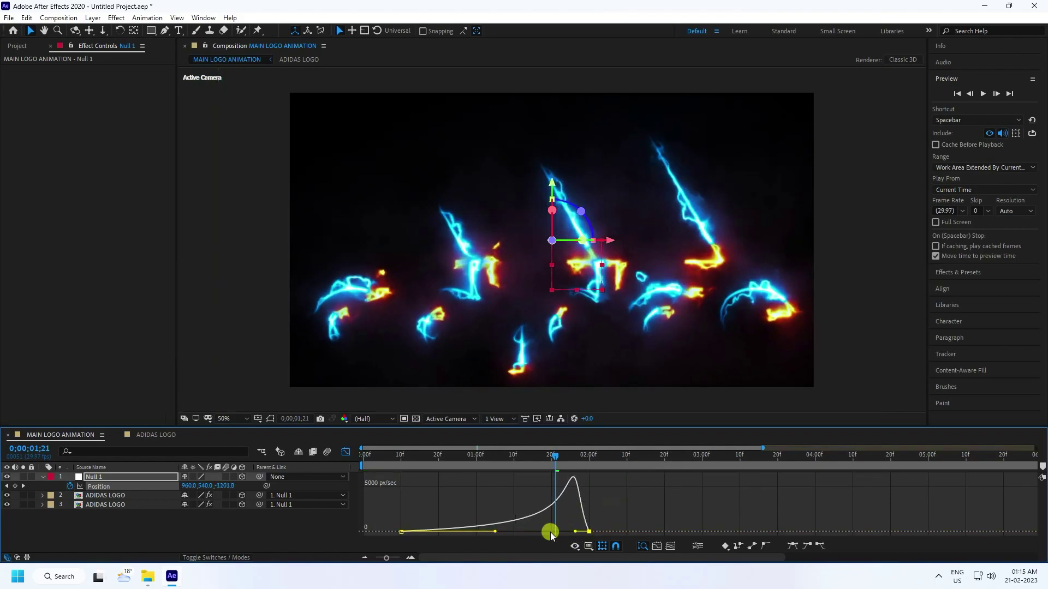
click(346, 451)
key(Home)
key(space)
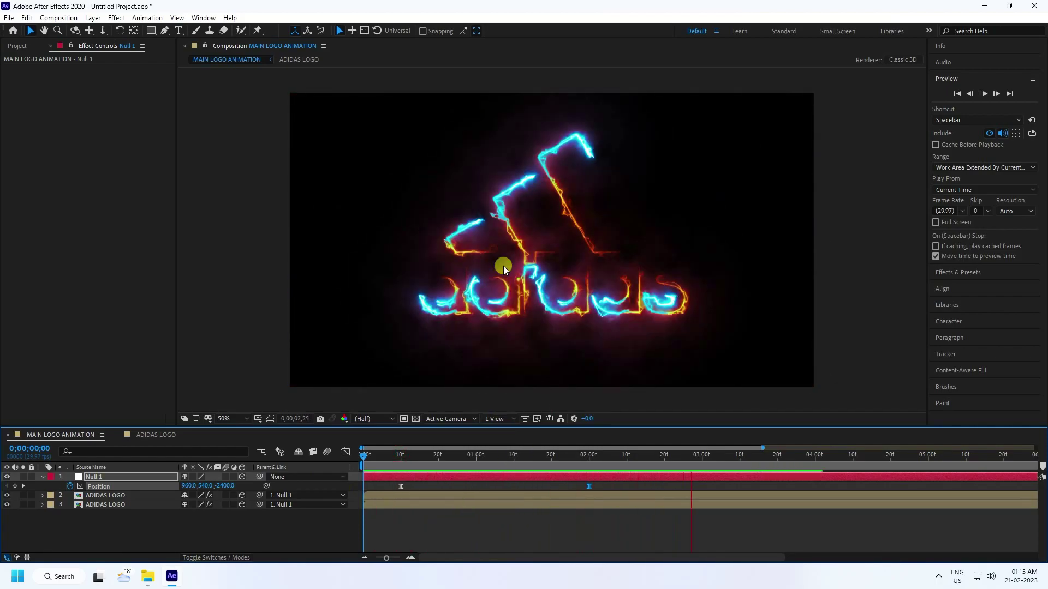
key(space)
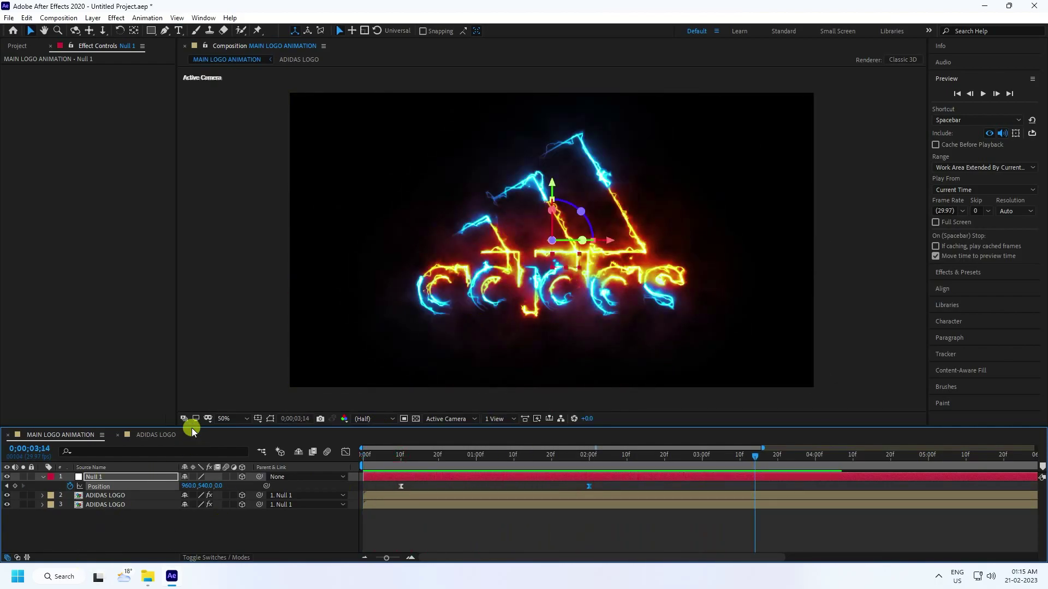
- Collapse Null 1 and pre-compose it with both ADIDAS LOGO layers into a new composition named R
drag(189, 427, 190, 410)
click(43, 463)
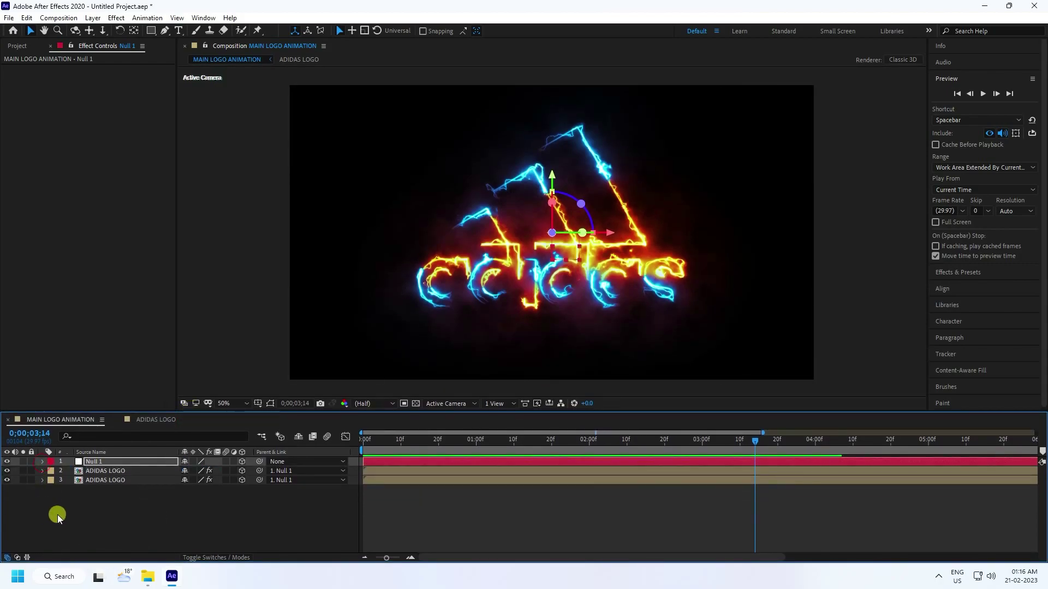
drag(63, 517, 104, 487)
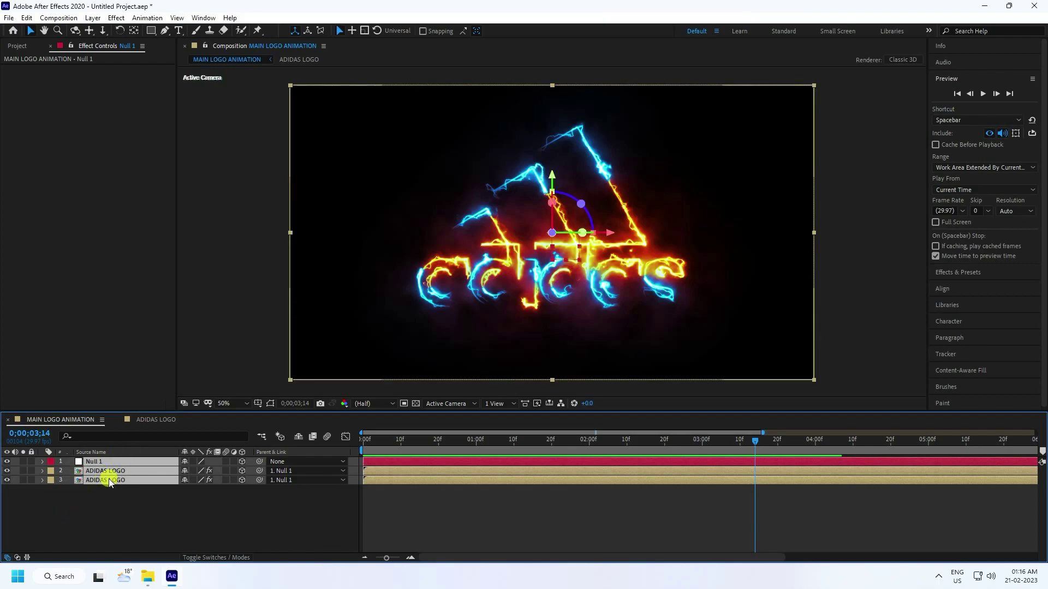
right_click(110, 482)
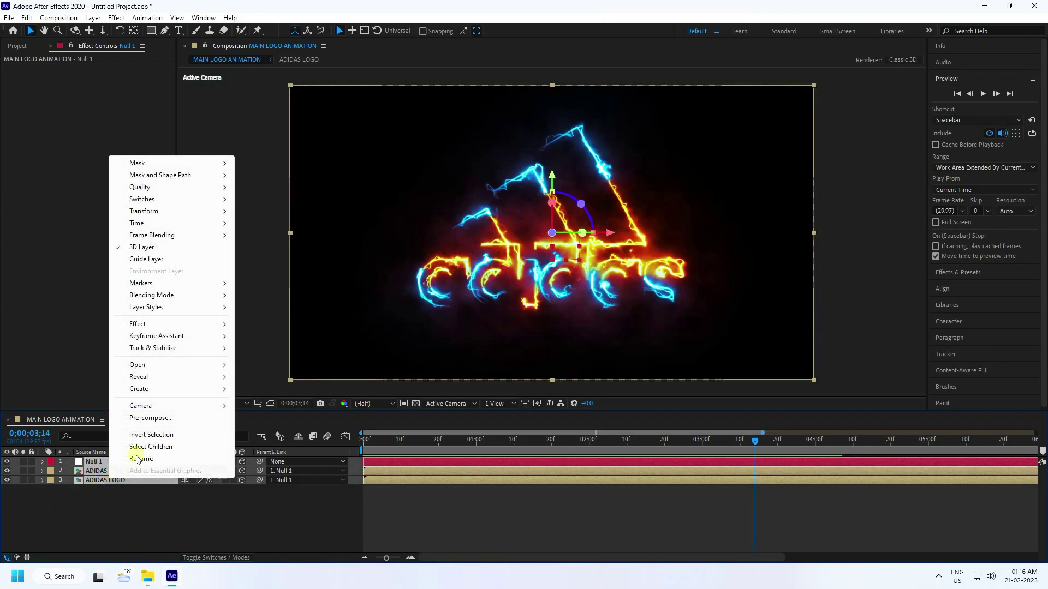
click(149, 418)
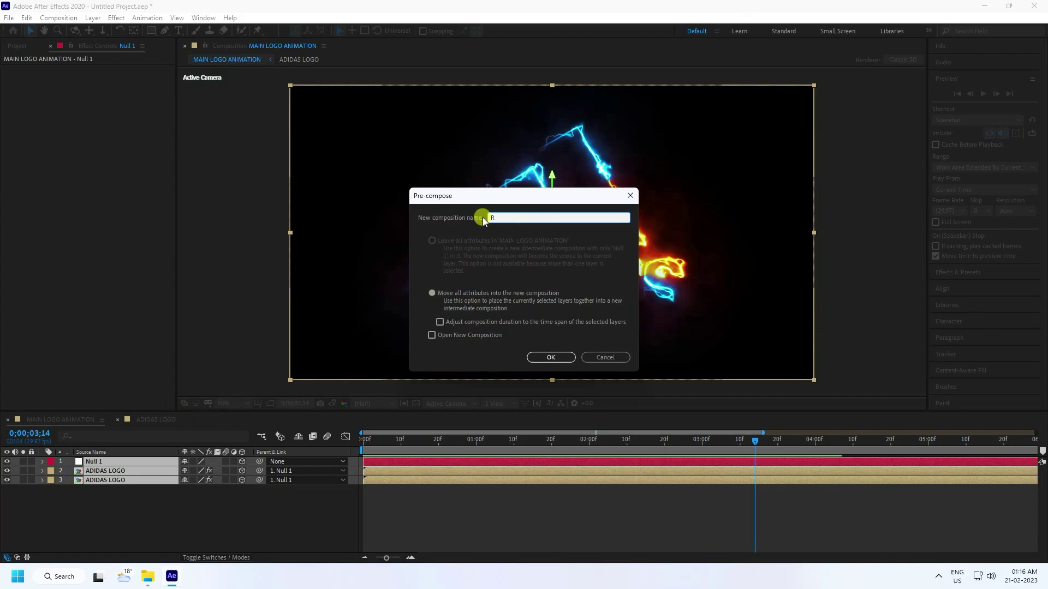
click(552, 357)
click(108, 498)
- Find the Shift Channels effect and apply it to layer R
click(94, 462)
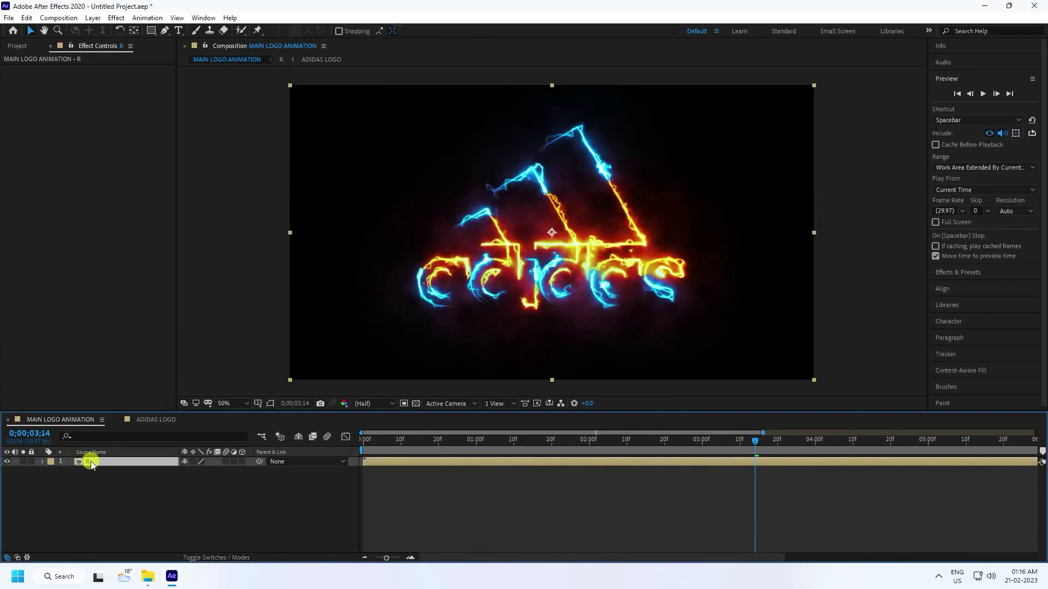
click(960, 272)
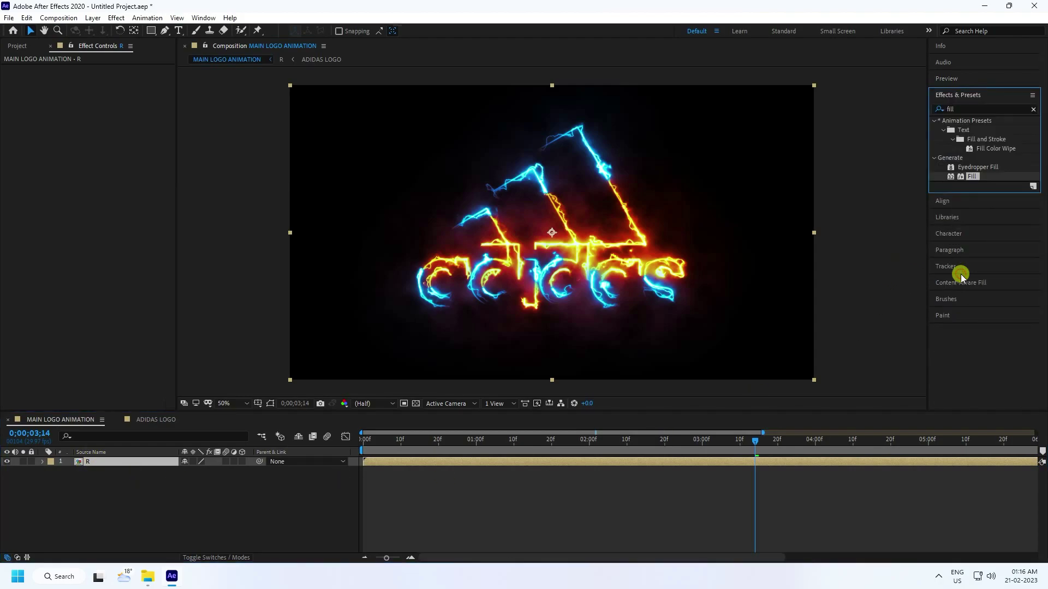
click(1033, 109)
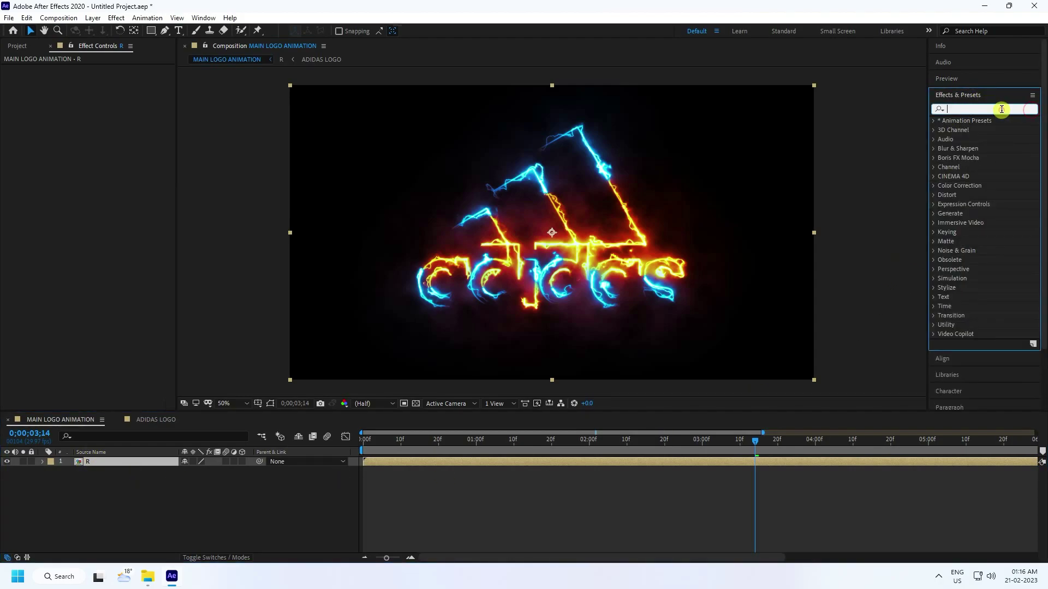
text(sh)
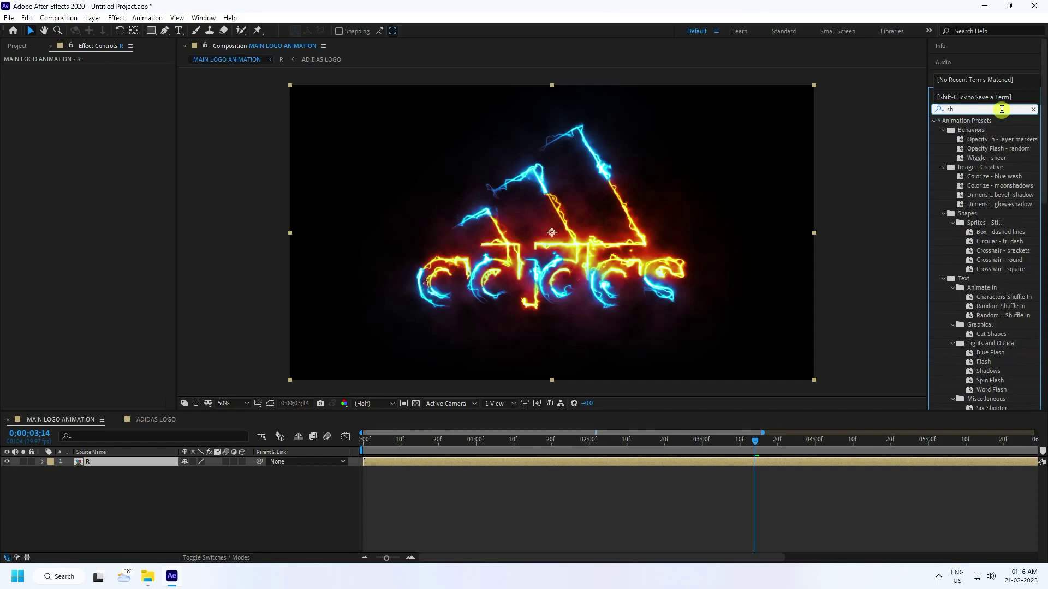
text(if)
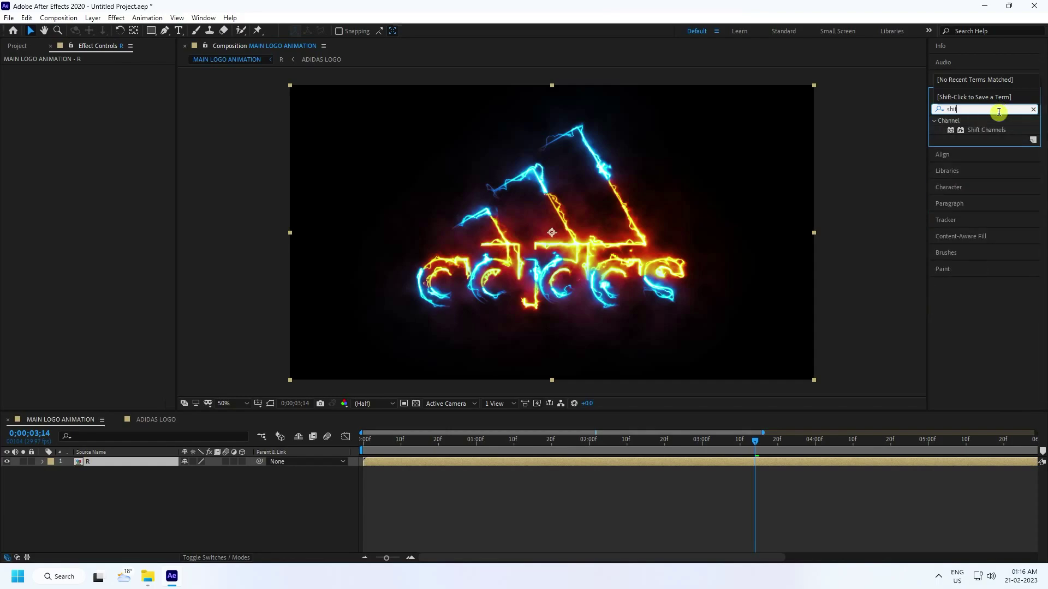
drag(982, 130, 121, 463)
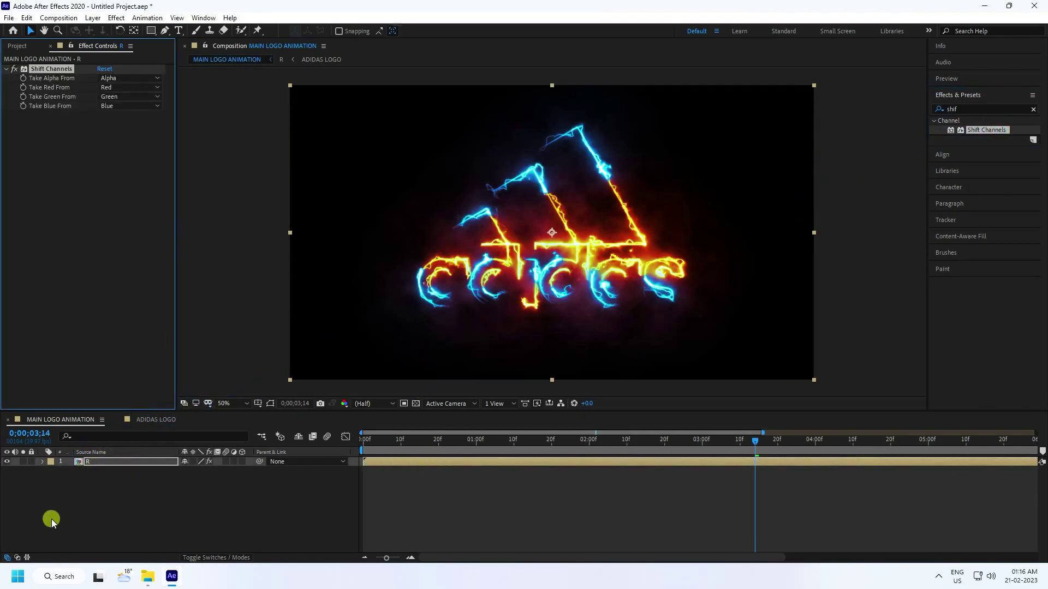
- In layer R's Shift Channels effect, set Take Green From and Take Blue From to Full Off
click(111, 99)
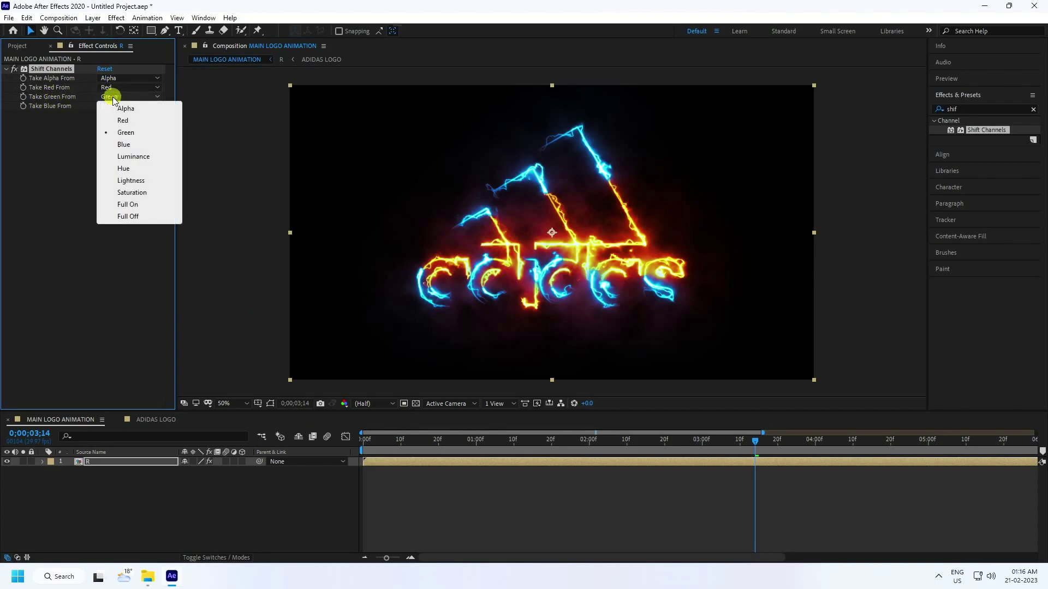
click(134, 218)
click(109, 106)
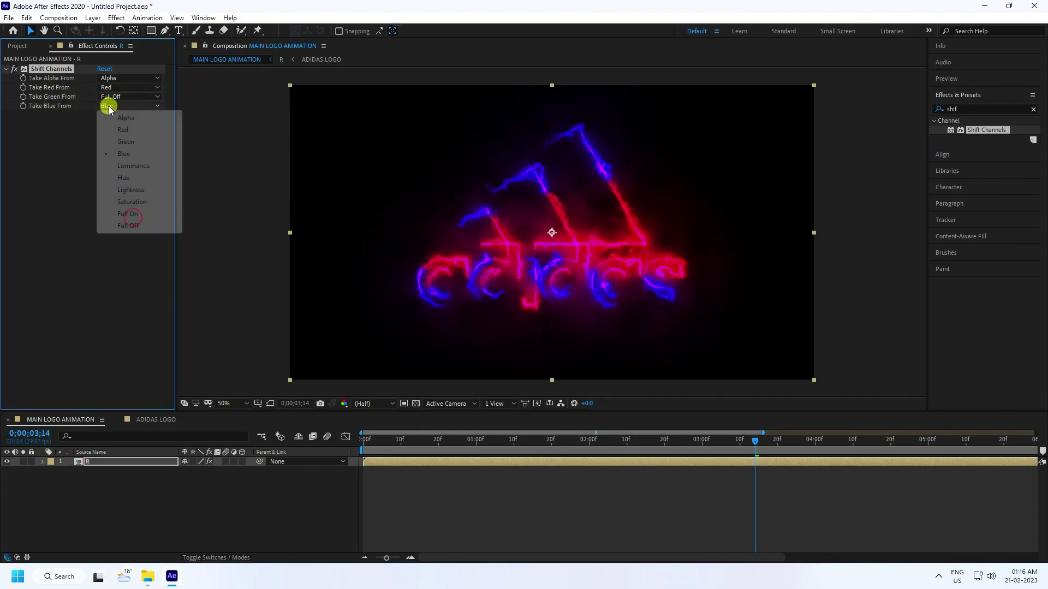
click(129, 226)
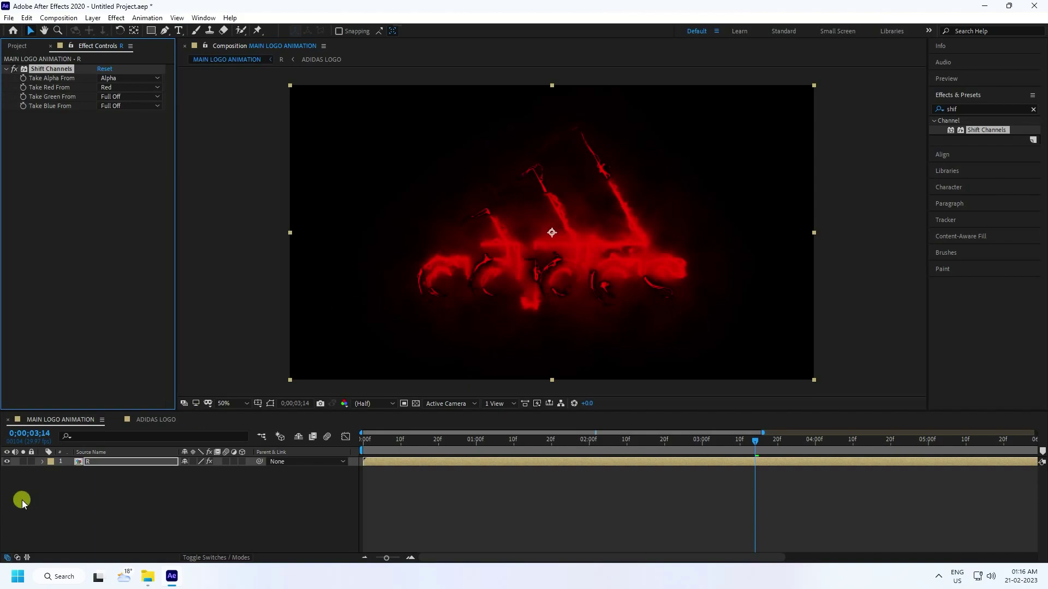
- Duplicate layer R and rename the lower copy G
click(105, 489)
click(80, 464)
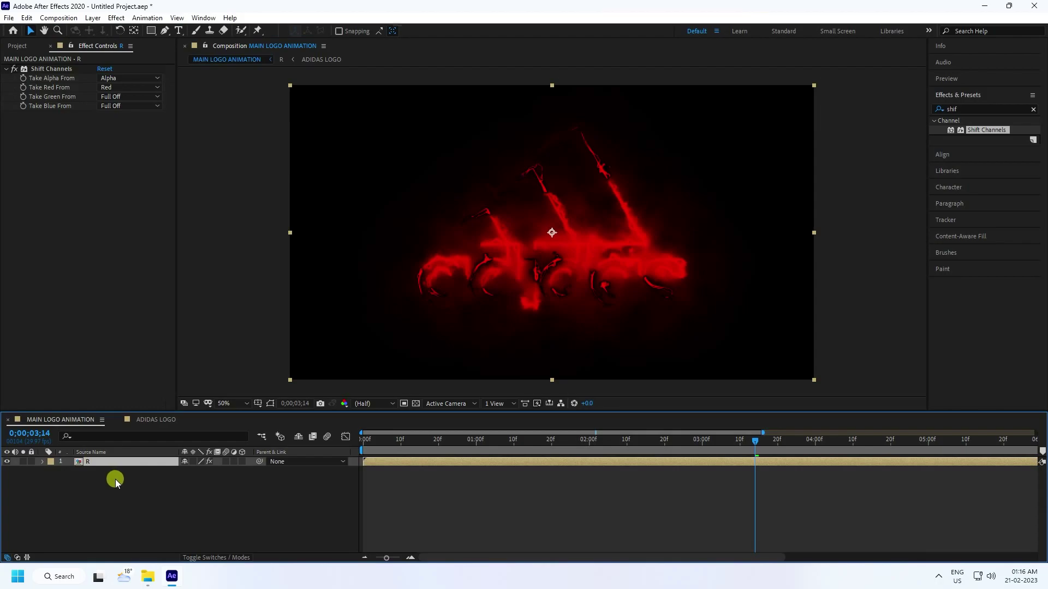
key(ctrl+d)
right_click(96, 471)
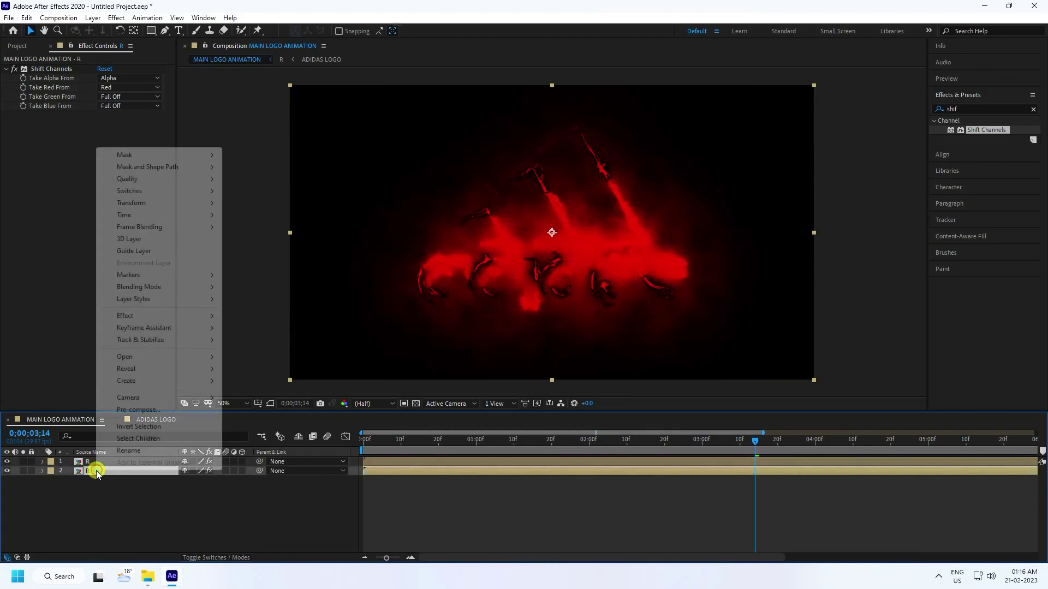
click(129, 451)
text(G)
key(Return)
- In layer G's Shift Channels effect, set Take Red From to Full Off and Take Green From to Green
click(93, 470)
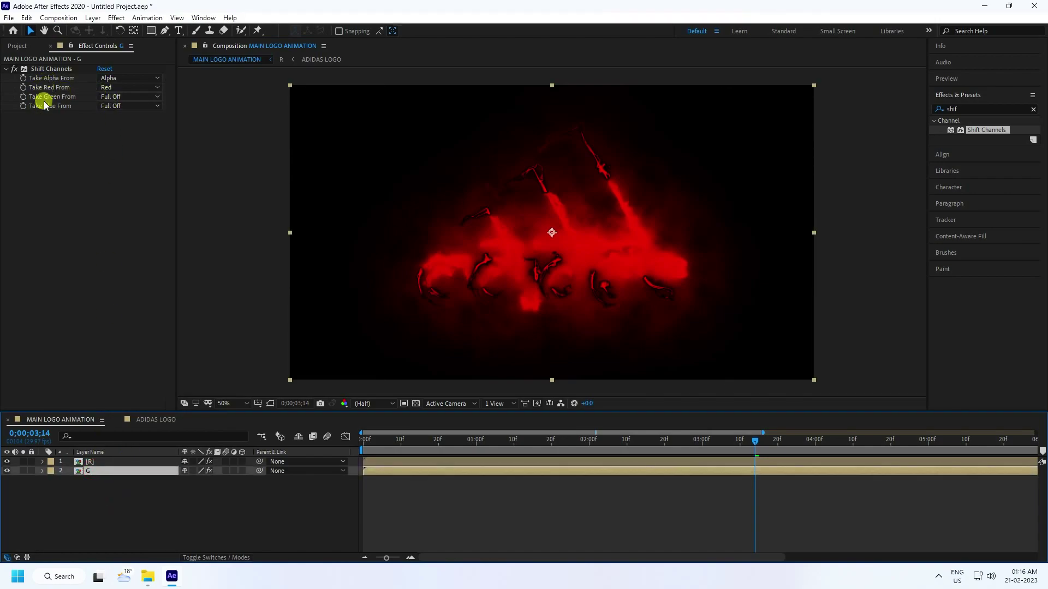
click(125, 86)
click(132, 208)
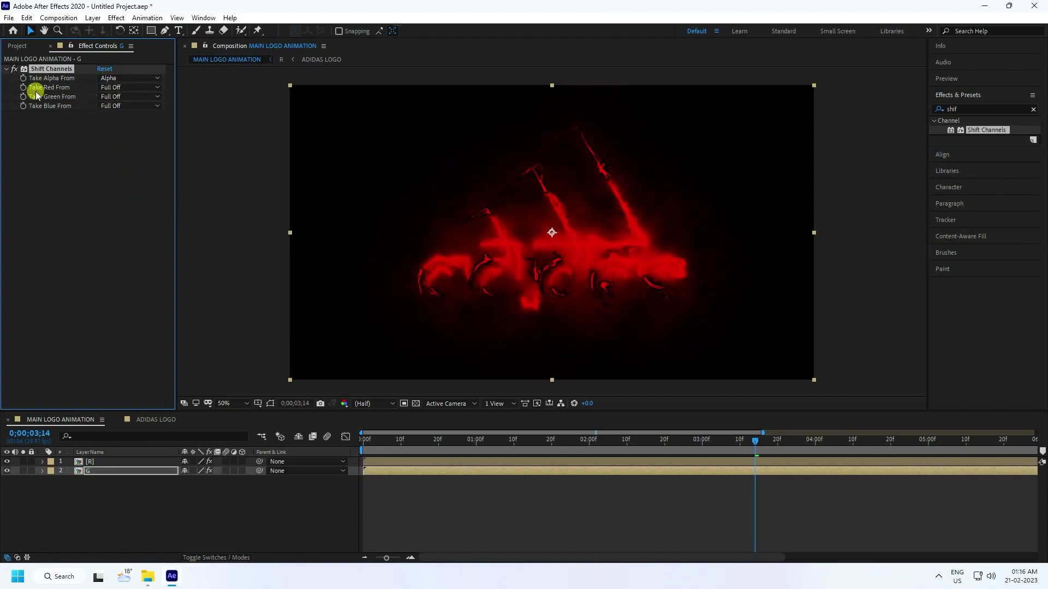
click(113, 97)
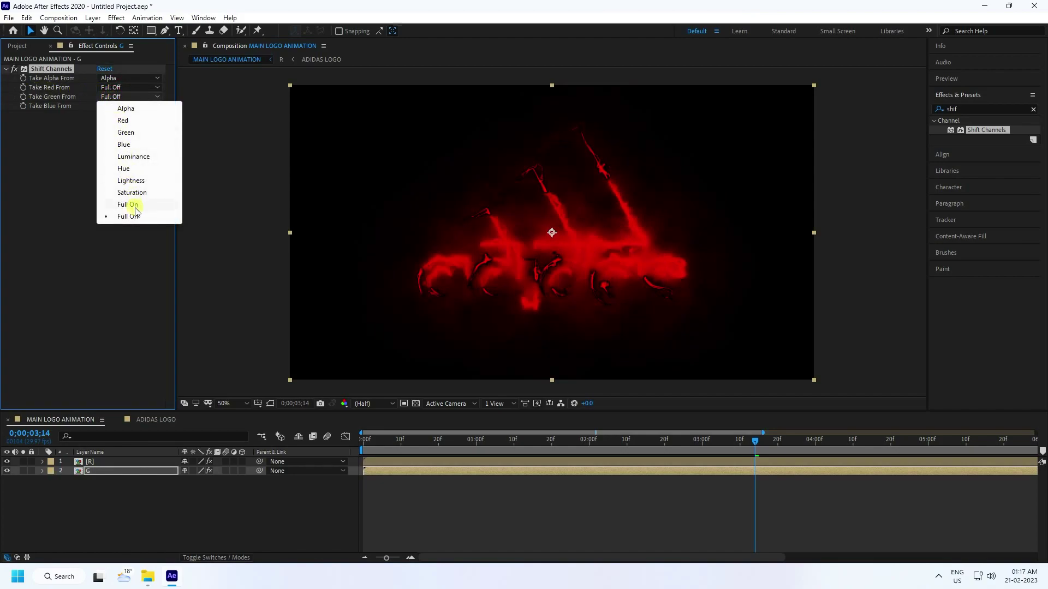
click(135, 133)
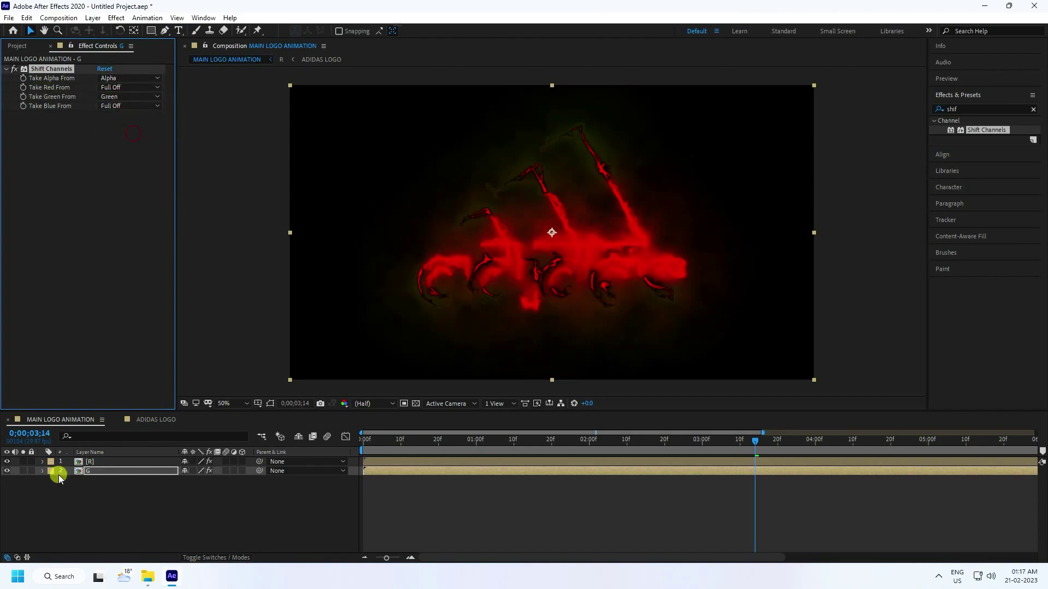
- Solo layers G and R in turn to compare their color channels, ending with G soloed
click(23, 470)
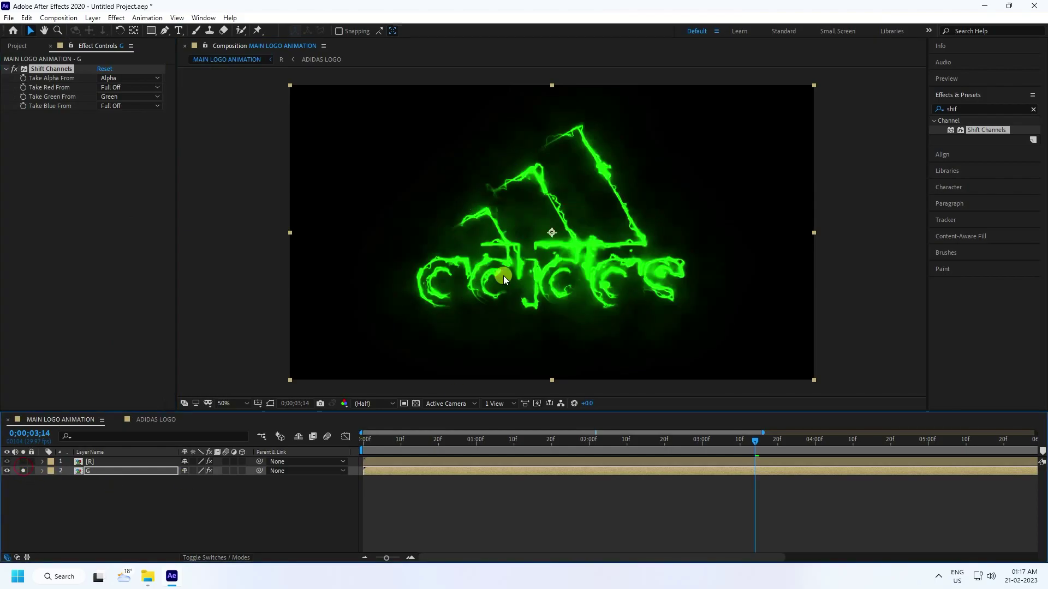
click(23, 461)
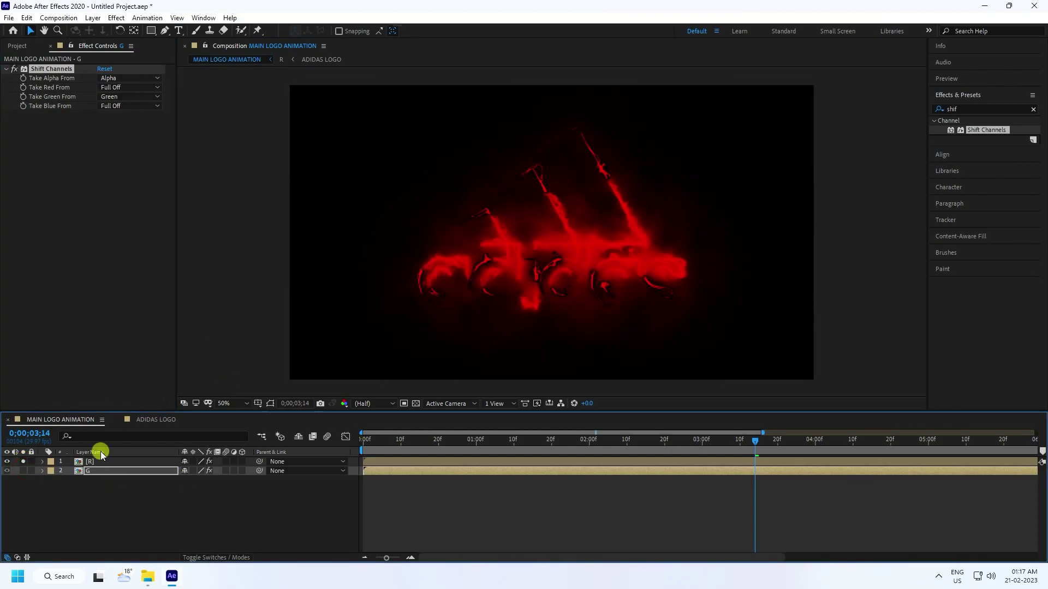
click(23, 470)
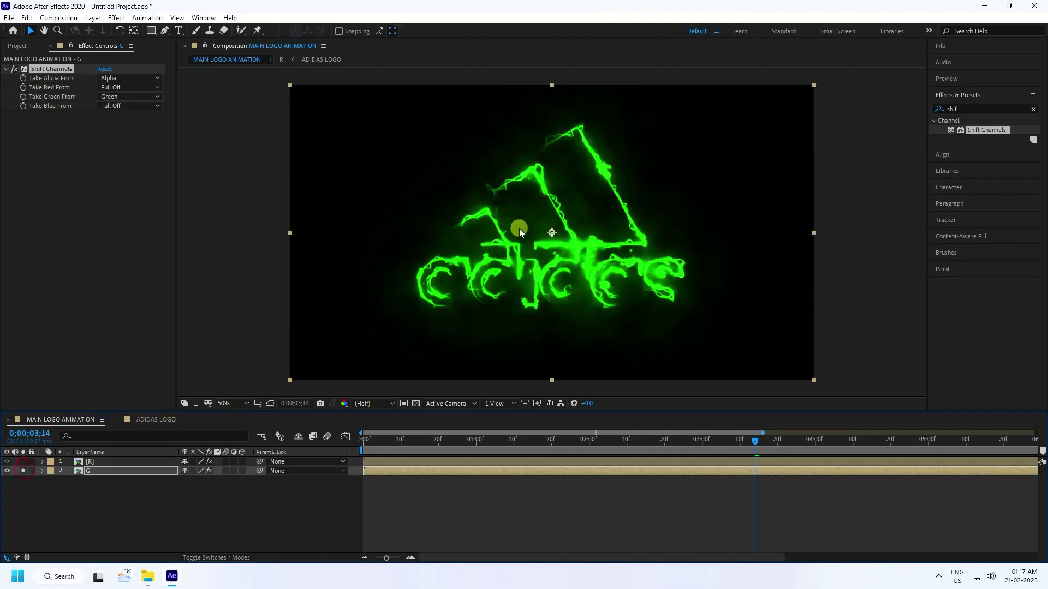
- Duplicate layer G, rename the lower copy B, and leave only layer B soloed and selected
click(91, 495)
click(90, 472)
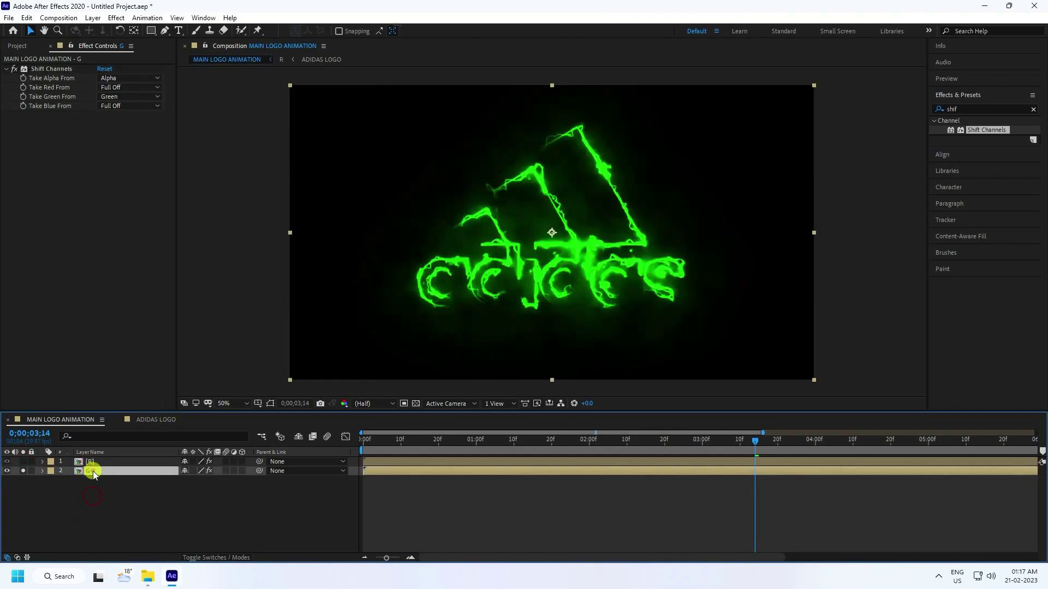
key(ctrl+d)
mouse_move(92, 470)
mouse_down()
mouse_move(95, 493)
mouse_move(94, 484)
mouse_up()
right_click(94, 484)
click(116, 465)
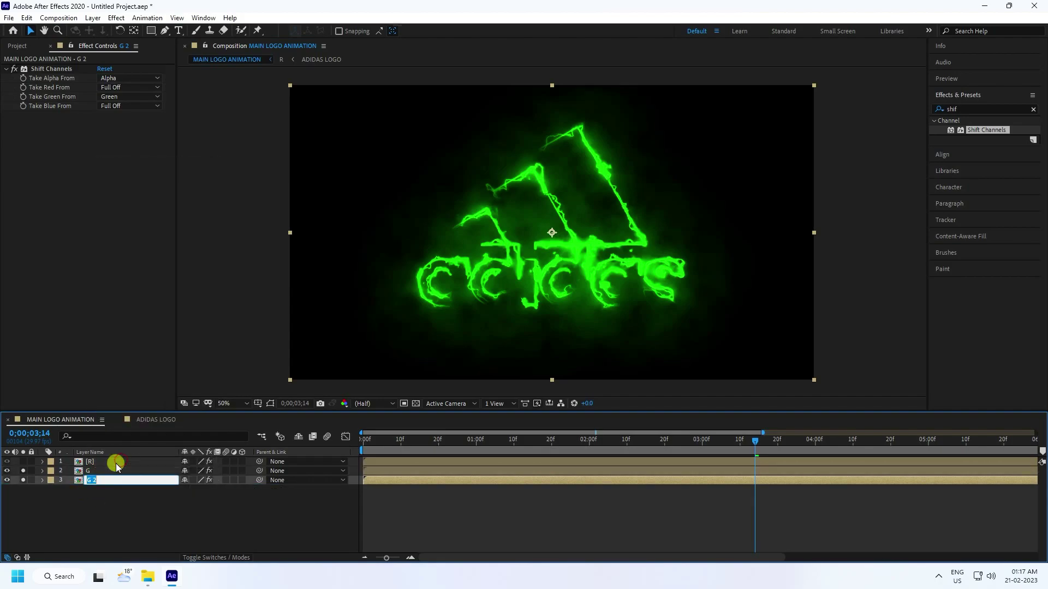
text(B)
click(107, 505)
click(23, 470)
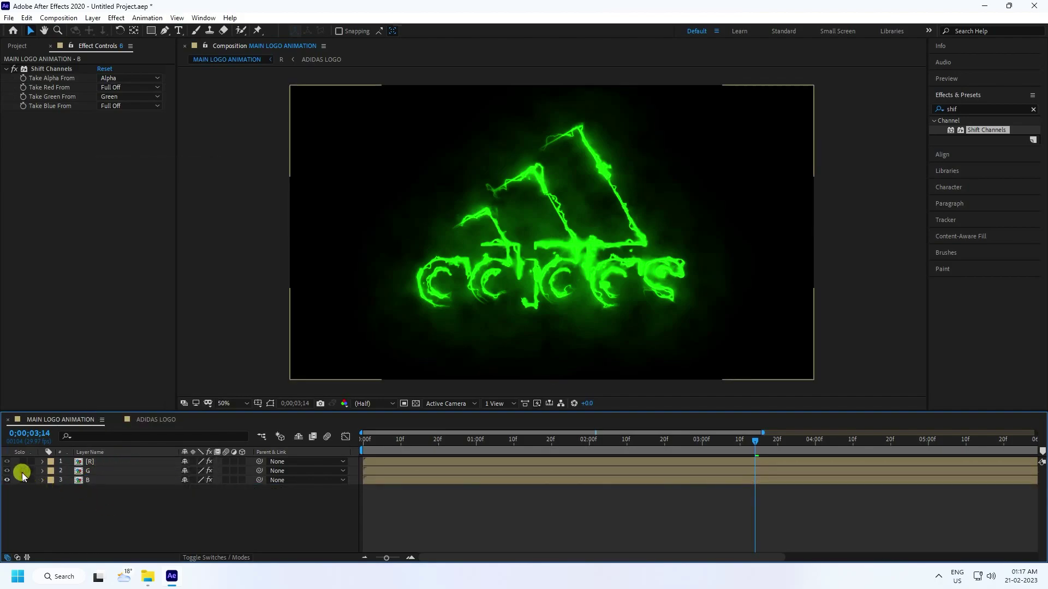
click(93, 481)
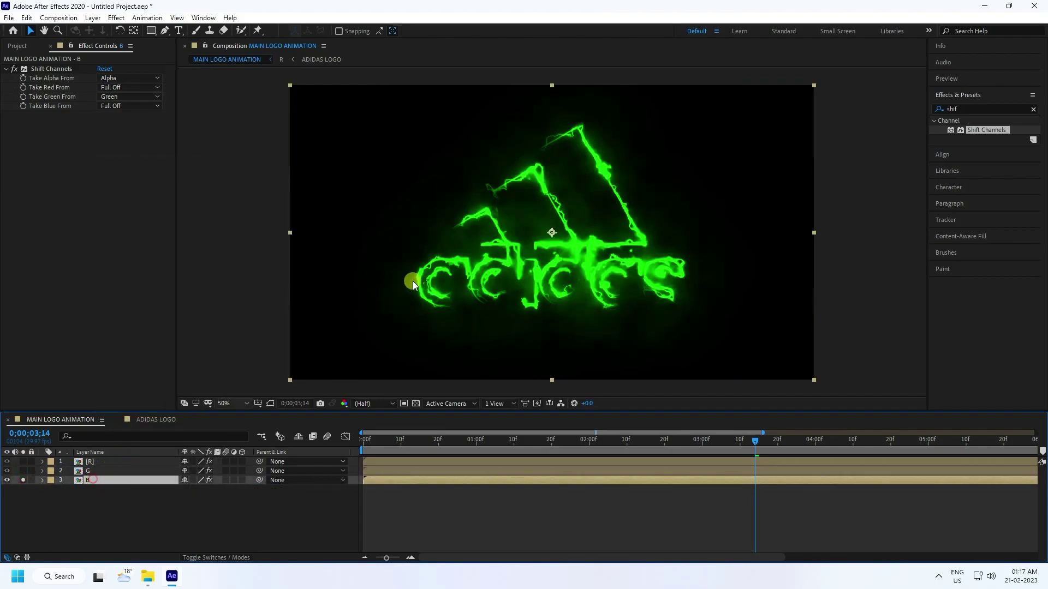
- In layer B's Shift Channels effect, set Take Green From to Full Off and Take Blue From to Blue
click(116, 97)
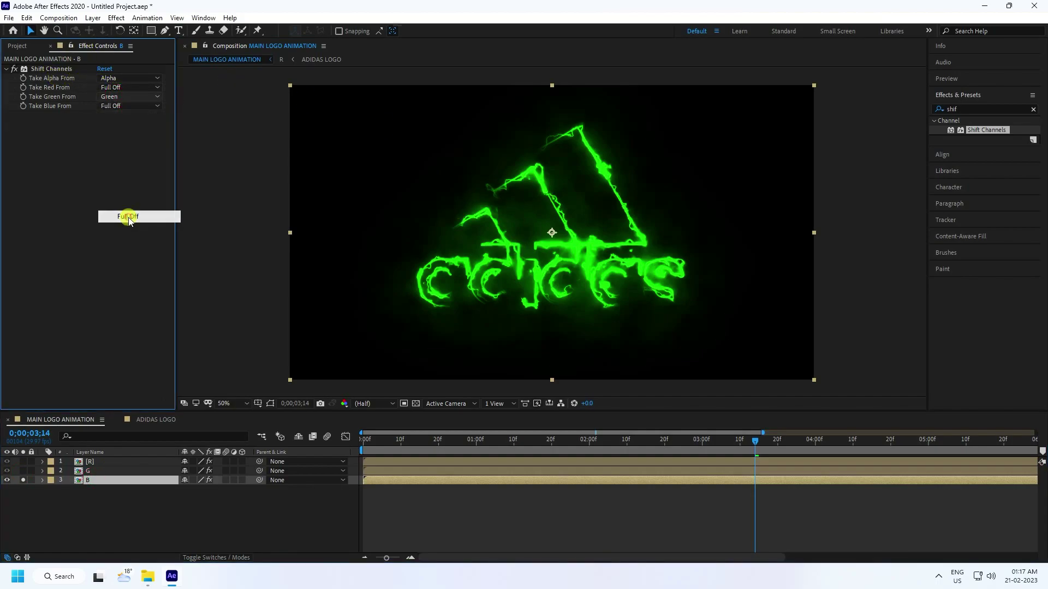
click(129, 216)
click(122, 106)
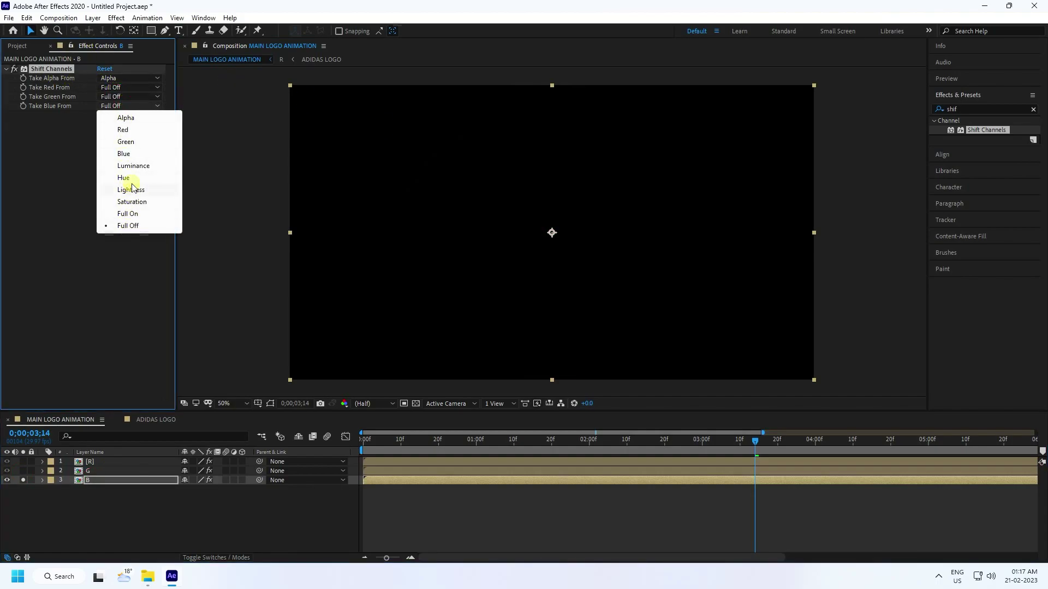
click(124, 153)
- Preview layer B from the first frame, compare it with R and G soloed in turn, and clear all solos
drag(409, 439, 363, 439)
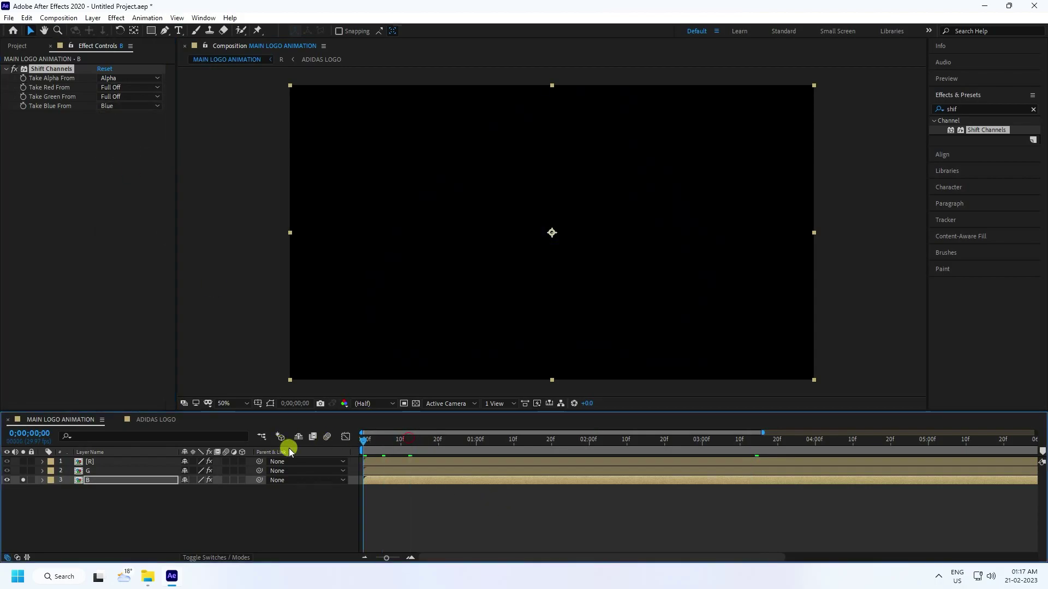
key(space)
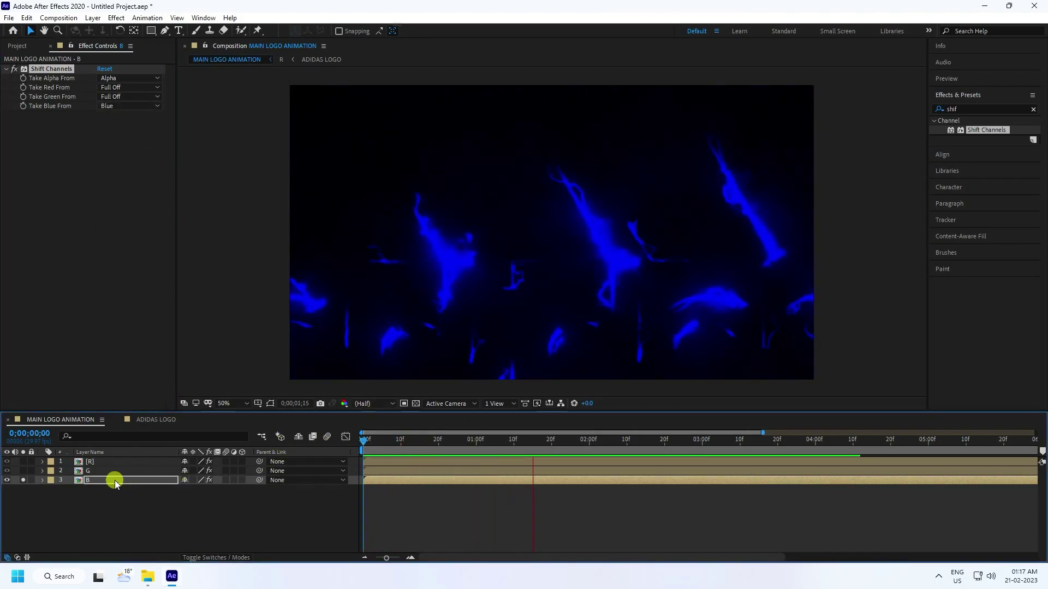
click(23, 481)
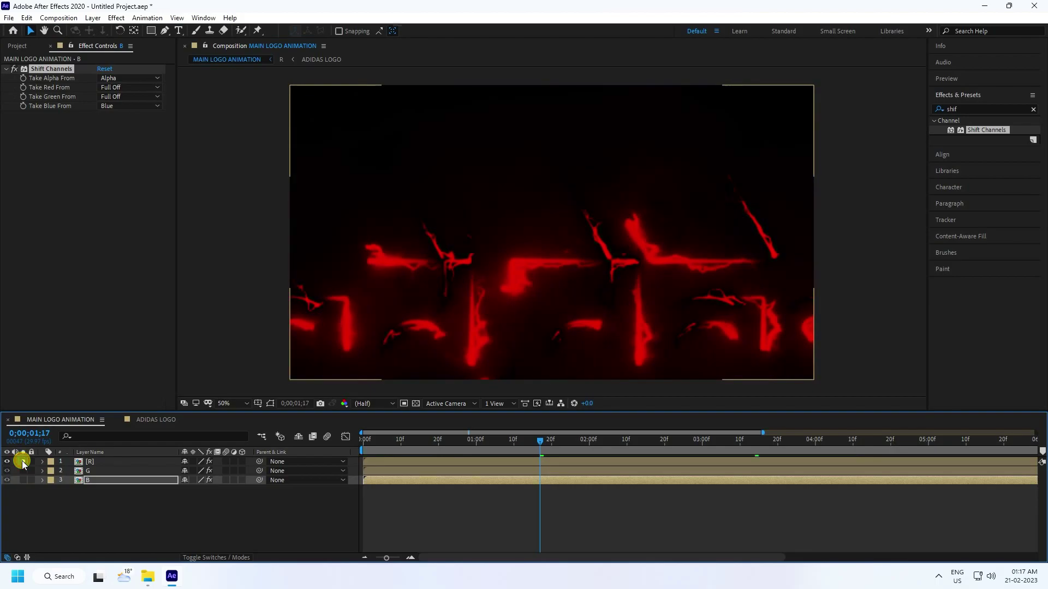
drag(541, 440, 687, 440)
click(23, 470)
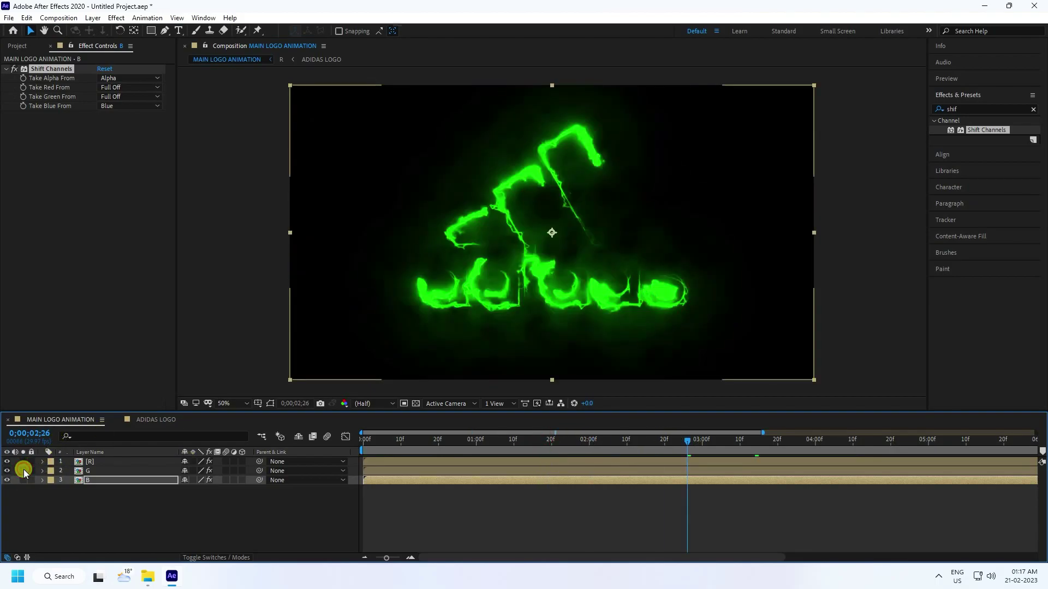
click(23, 471)
click(23, 481)
click(22, 480)
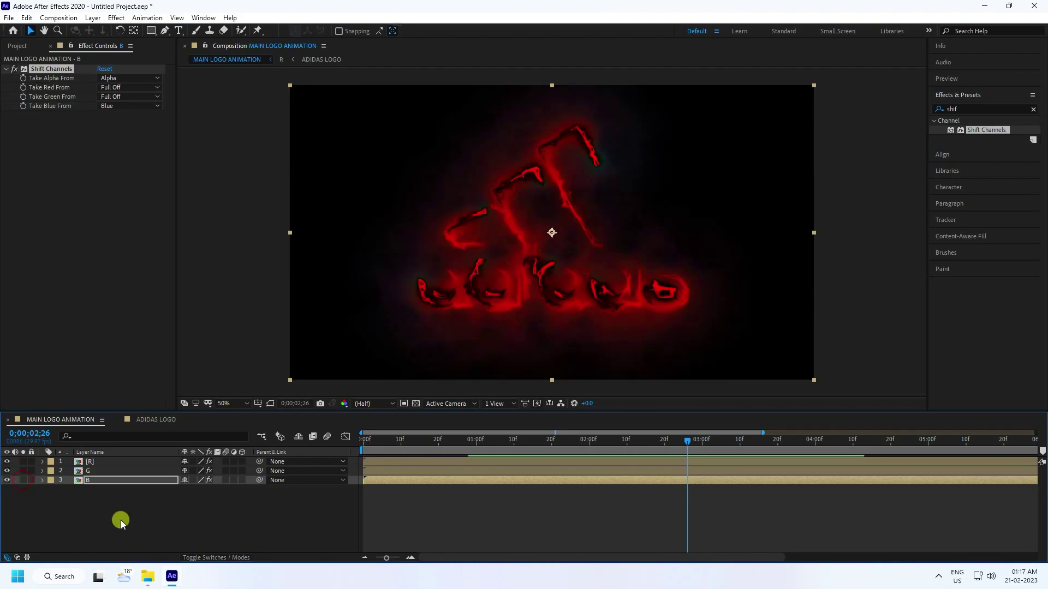
- Add a null object above the R, G and B layers in MAIN LOGO ANIMATION
click(140, 512)
click(106, 460)
click(121, 500)
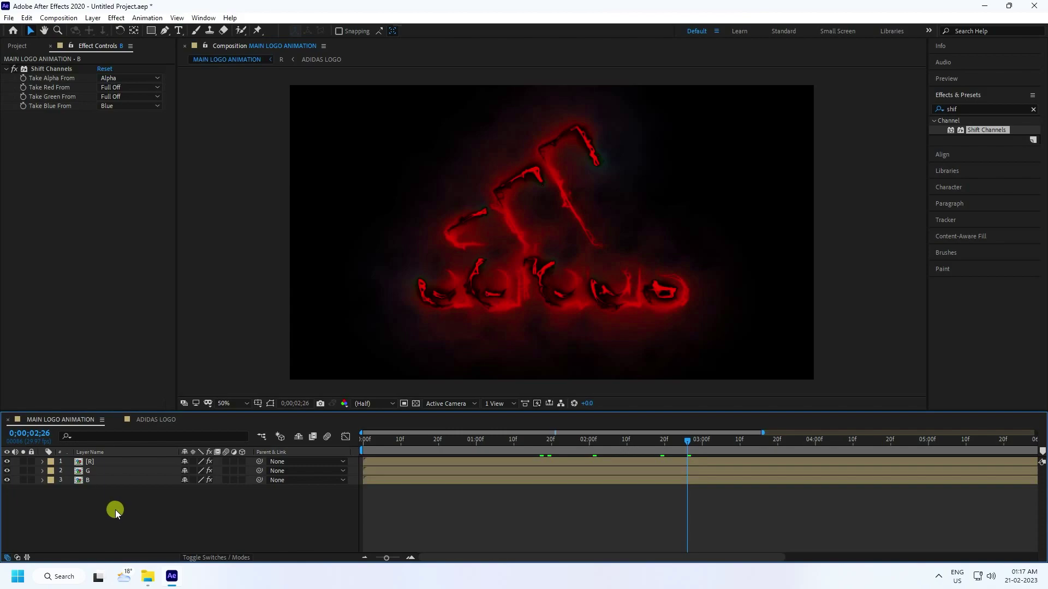
right_click(113, 511)
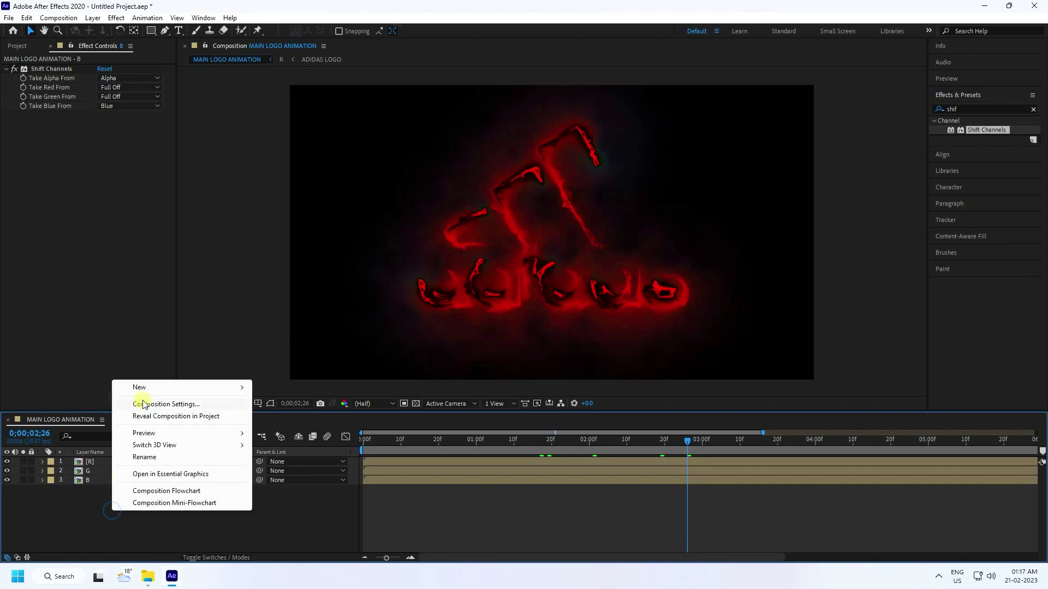
mouse_move(197, 393)
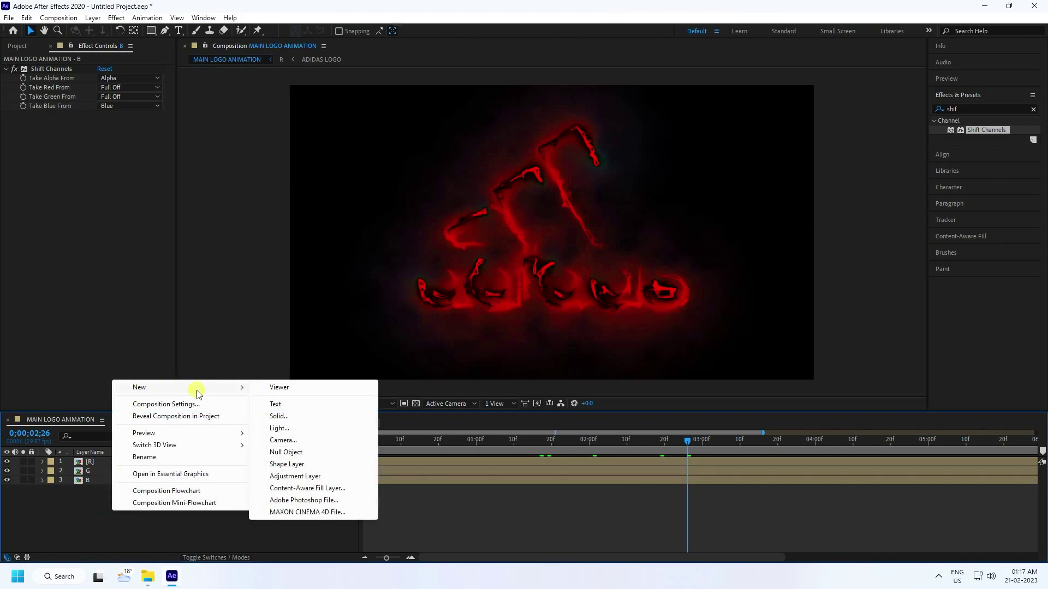
click(295, 453)
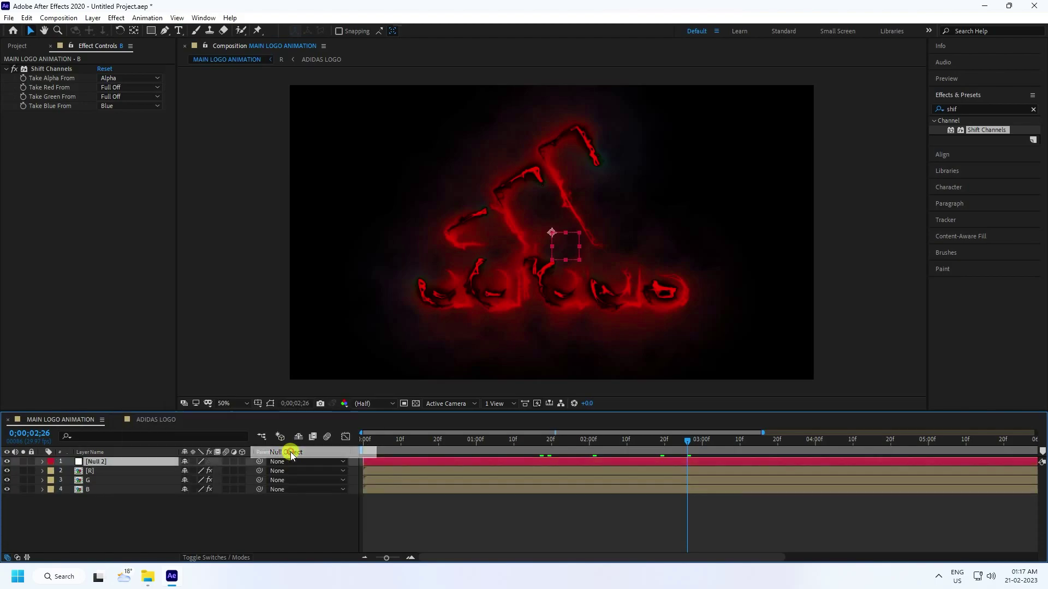
- Apply the Slider Control effect to the new null and lock the Effect Controls display to it
click(103, 512)
click(103, 472)
click(103, 462)
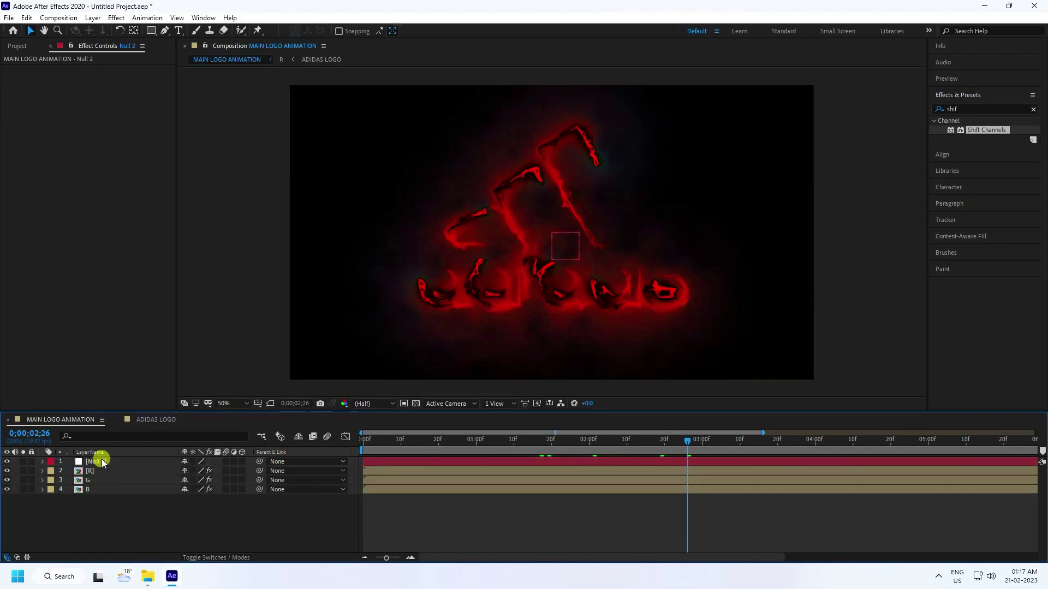
click(90, 464)
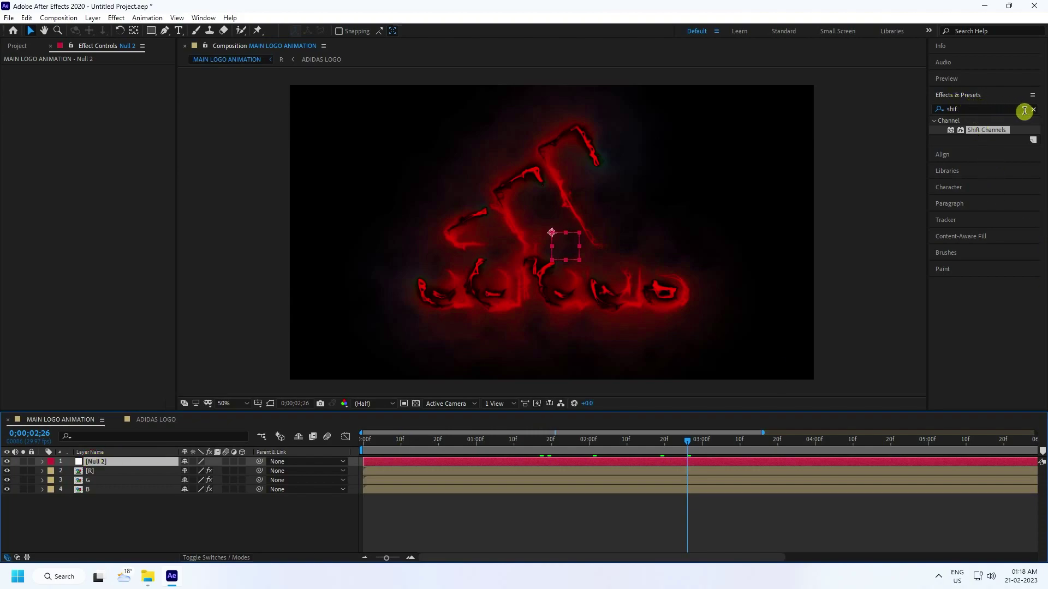
click(1033, 109)
text(c)
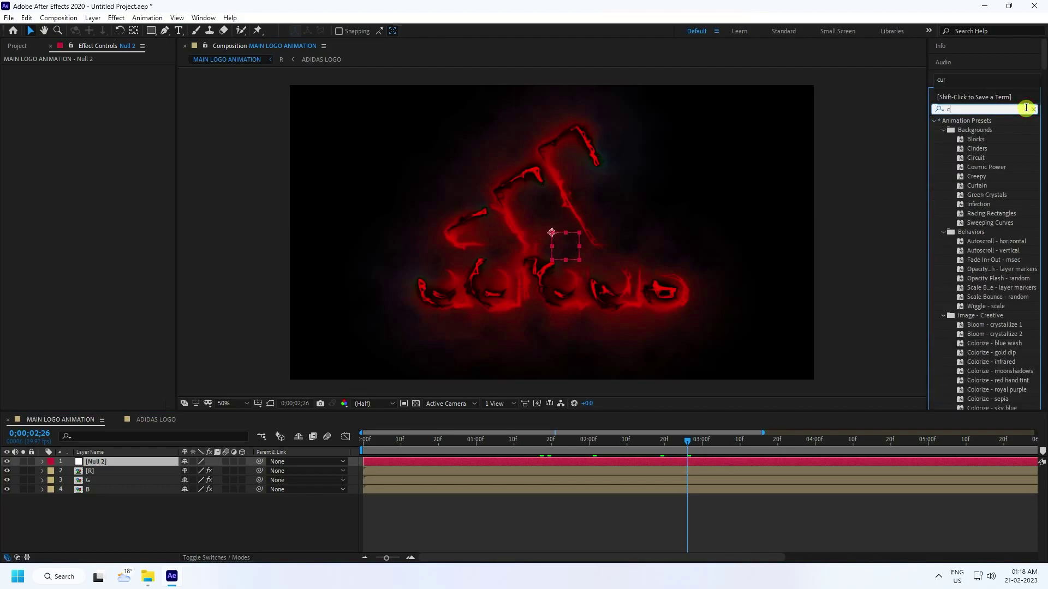
key(BackSpace)
text(slide)
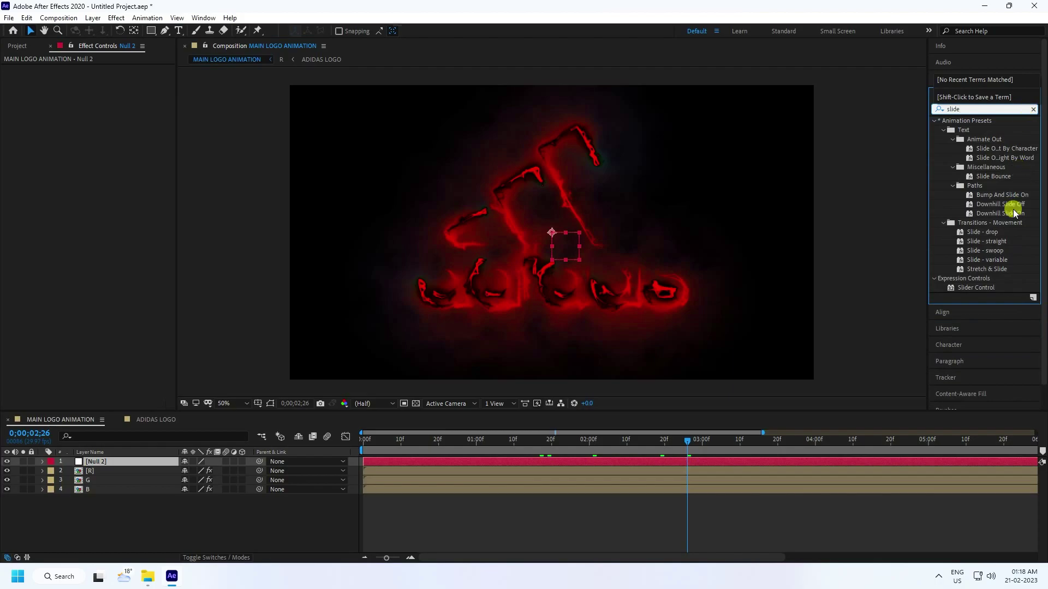
drag(991, 288, 112, 462)
click(89, 464)
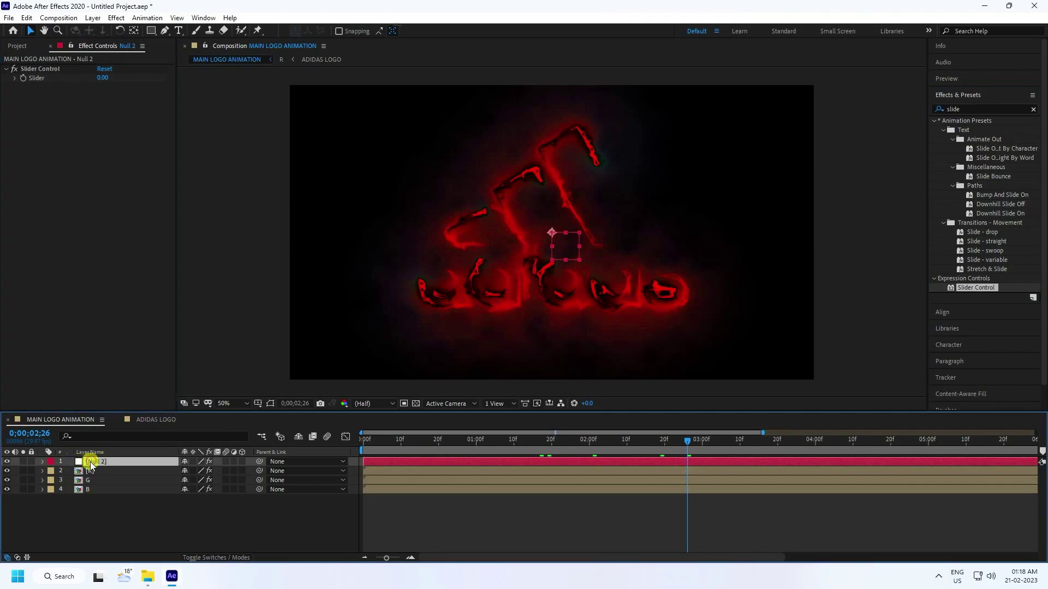
click(71, 46)
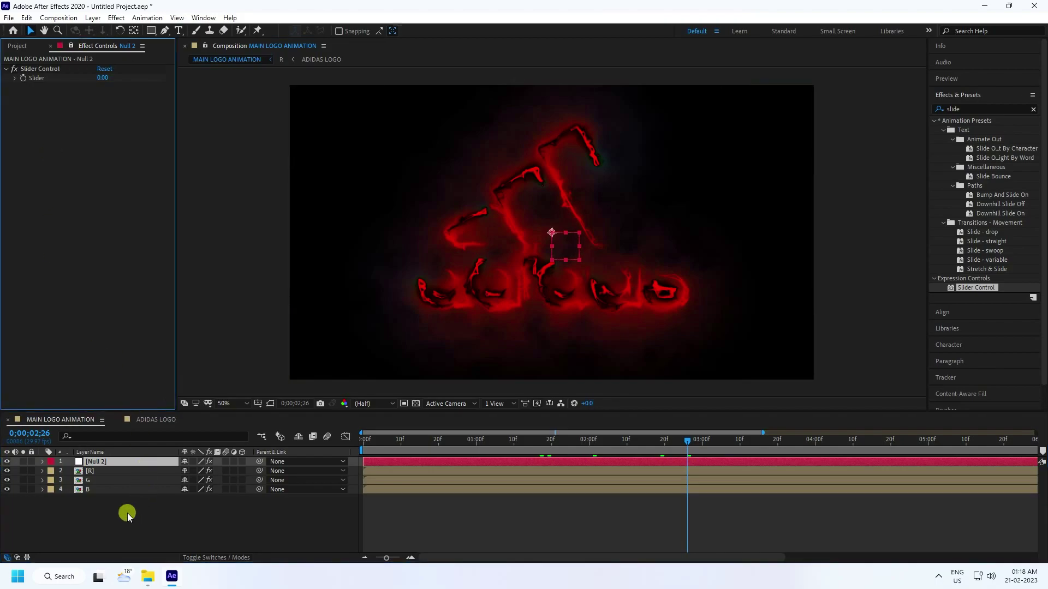
- Give layer R's Position a wiggle expression with frequency 20 and its amplitude linked to the null's Slider
click(90, 471)
click(86, 476)
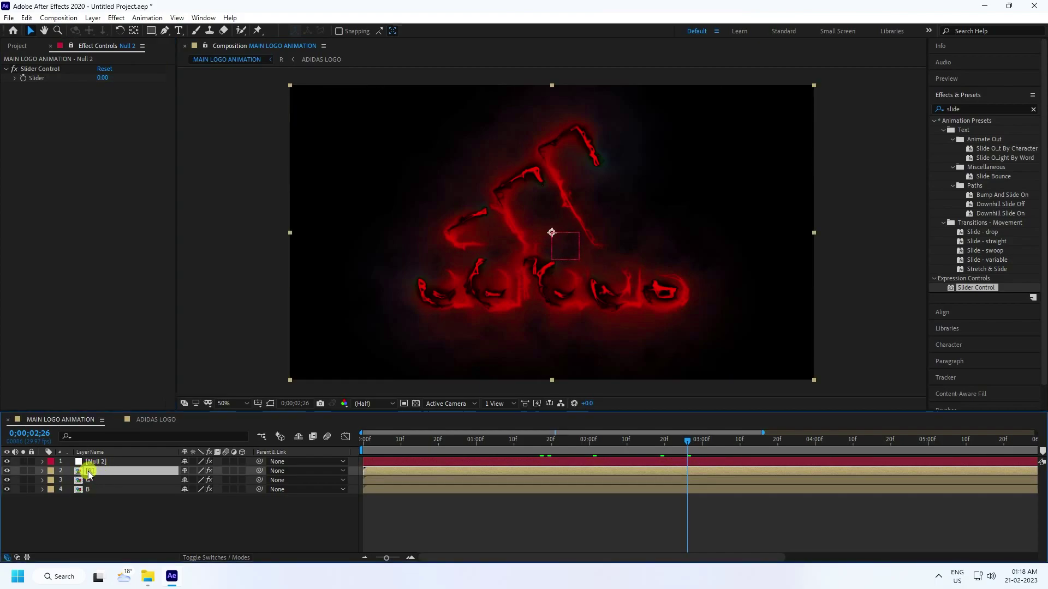
key(p)
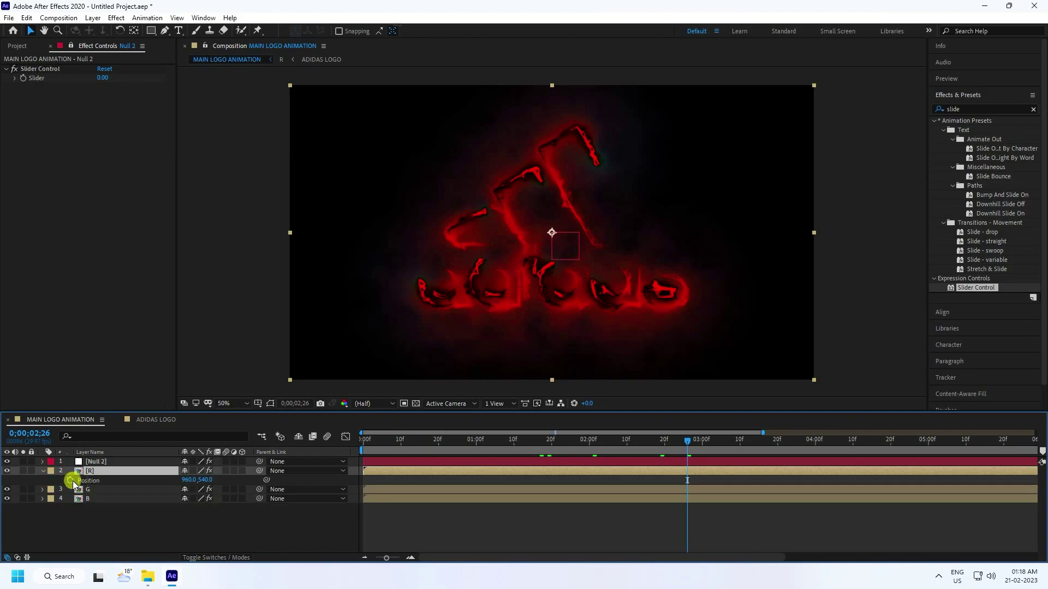
alt+click(70, 480)
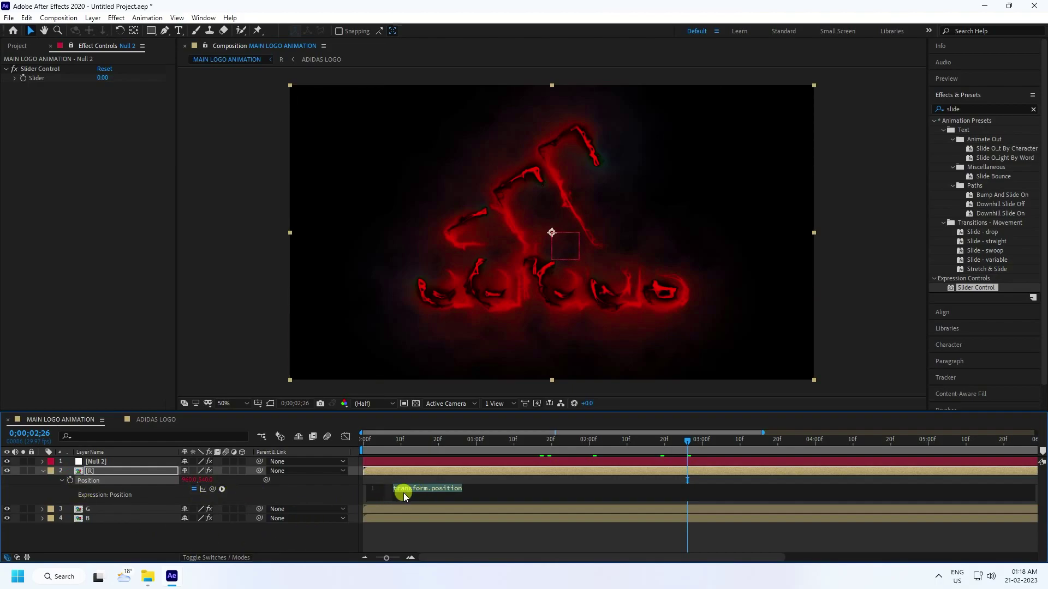
text(wi)
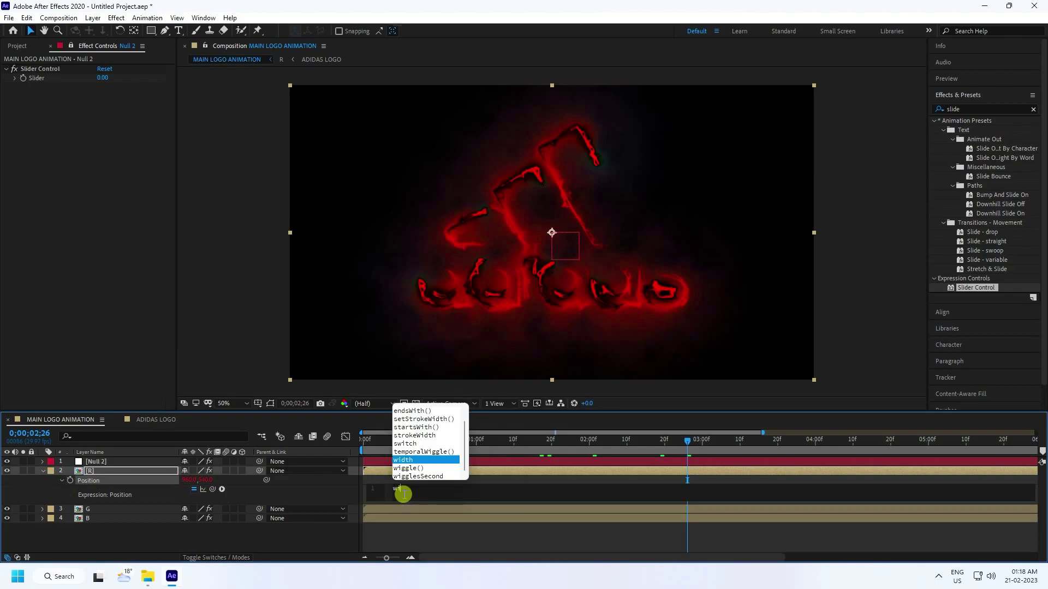
text(gg)
key(Return)
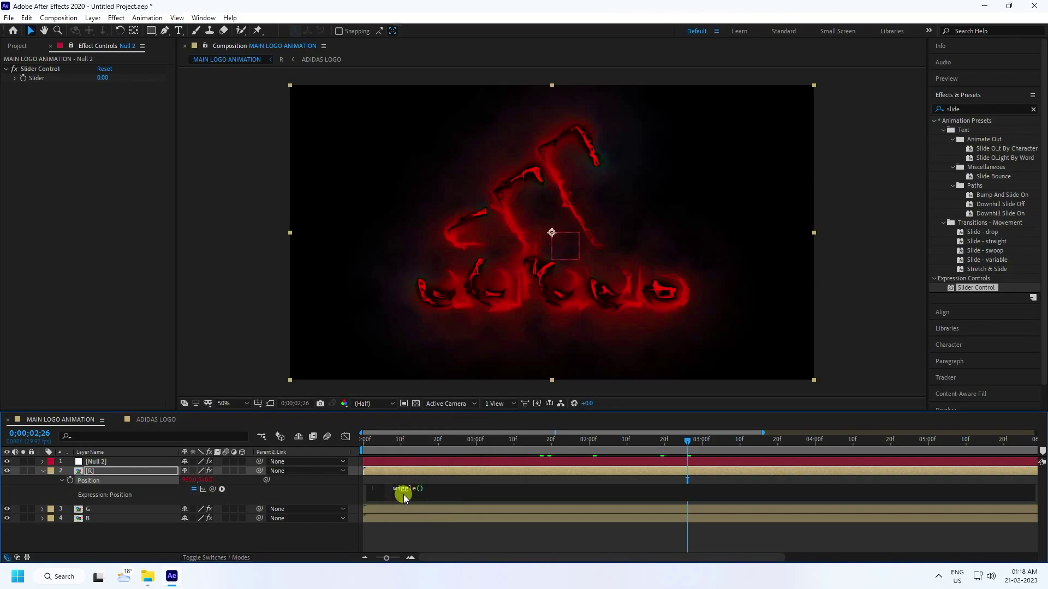
text(20,)
drag(213, 489, 31, 79)
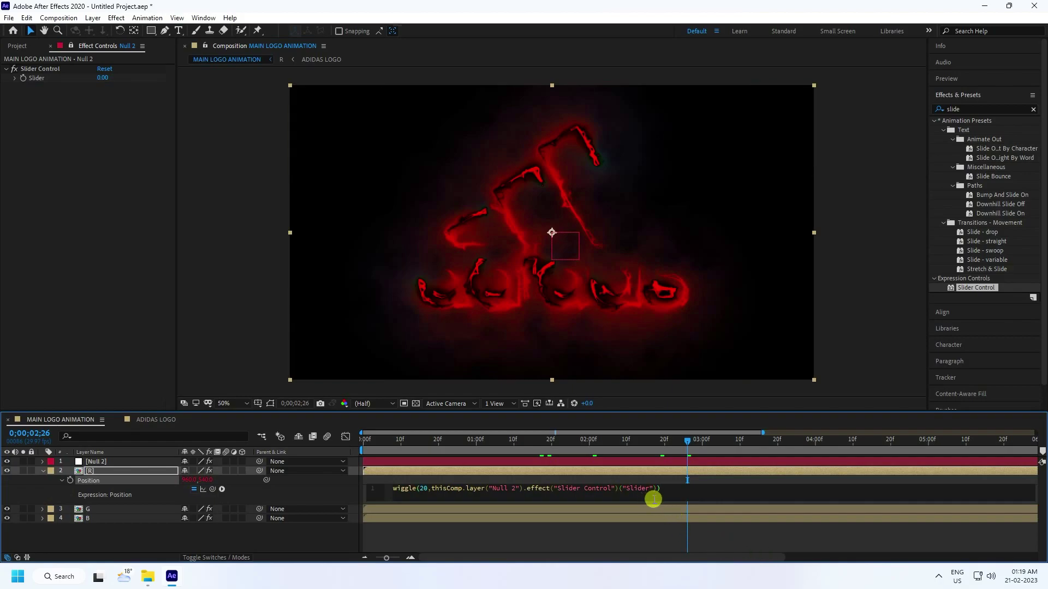
click(666, 538)
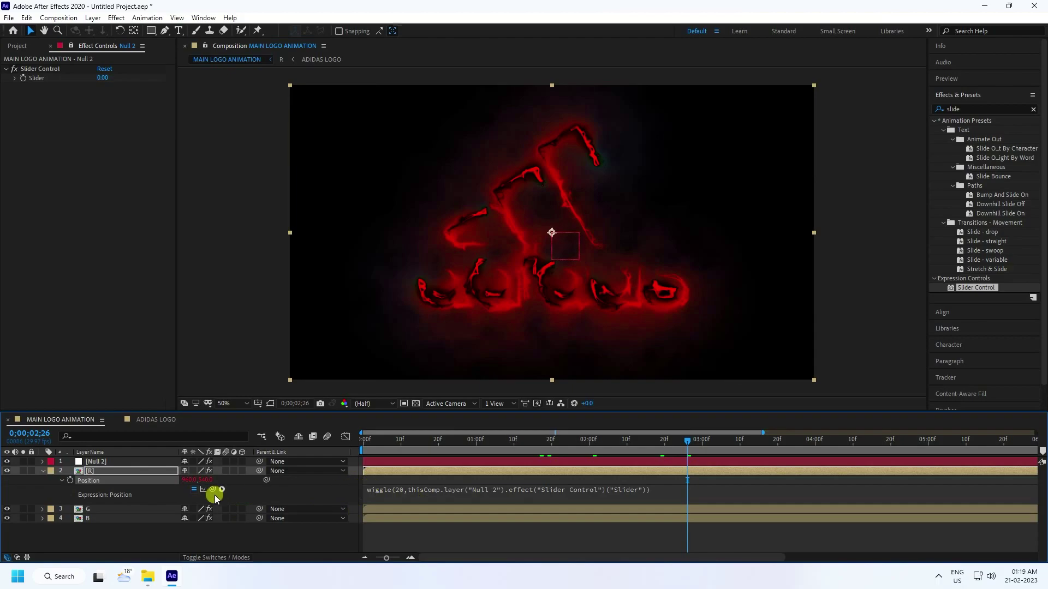
- Copy only the Position expression from layer R, paste it onto layers G and B, and collapse layer R
right_click(82, 484)
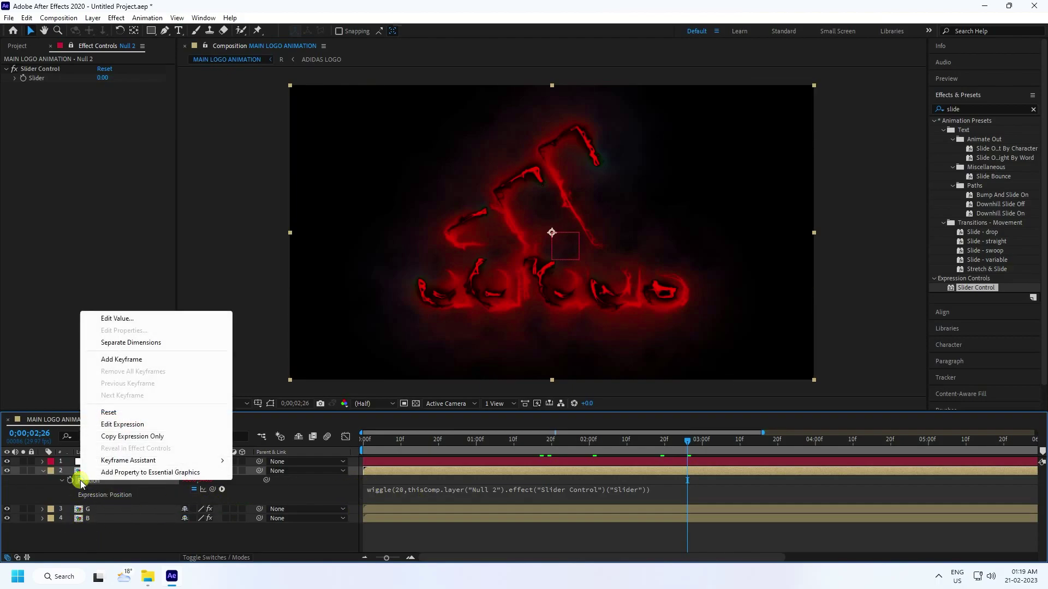
click(125, 437)
drag(97, 532, 100, 506)
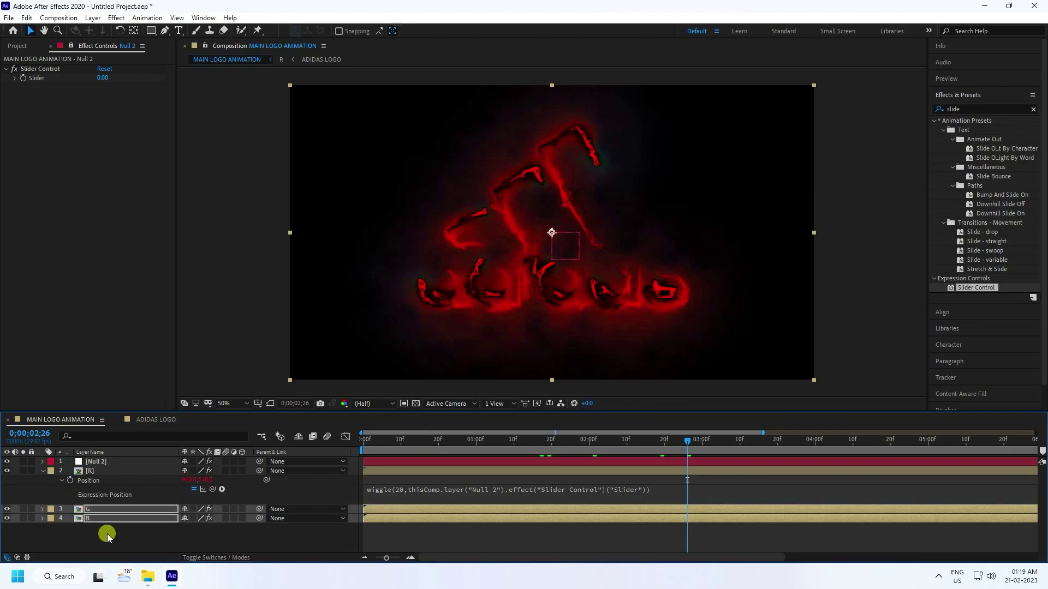
click(65, 474)
click(45, 473)
- Reveal the modified properties of layers R, G and B, check their Position expressions, and collapse the layers
click(90, 481)
drag(90, 501, 107, 471)
key(p)
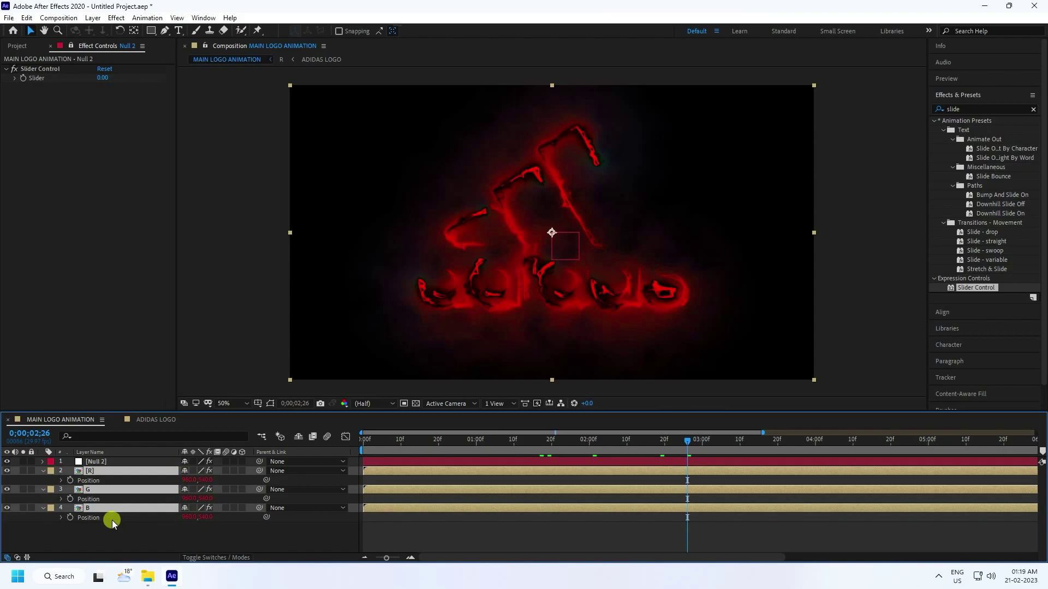
key(u)
key(u)
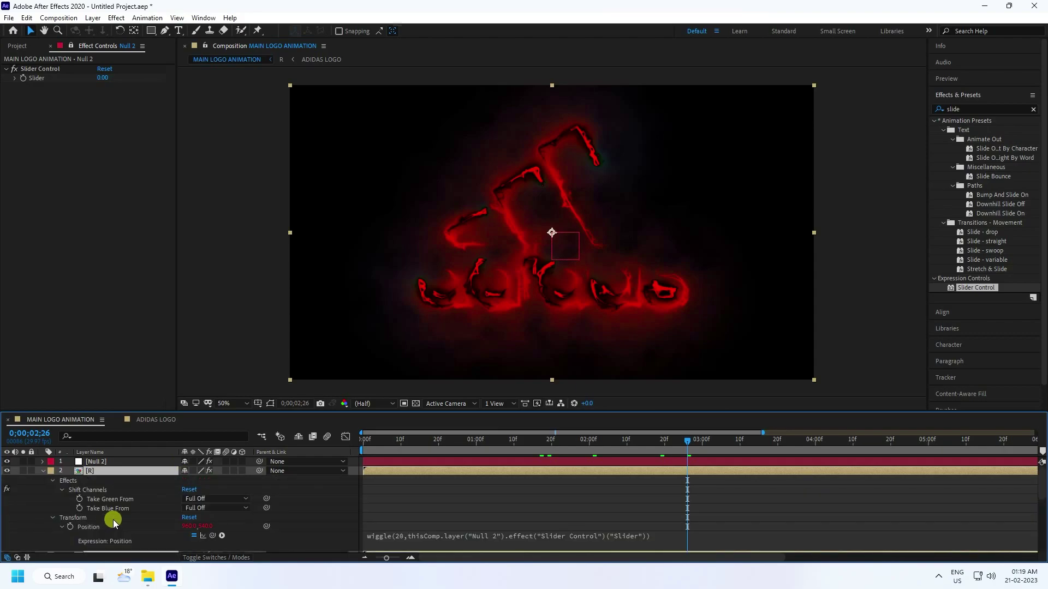
scroll(120, 519, down, 2)
scroll(120, 519, up, 2)
scroll(135, 515, down, 1)
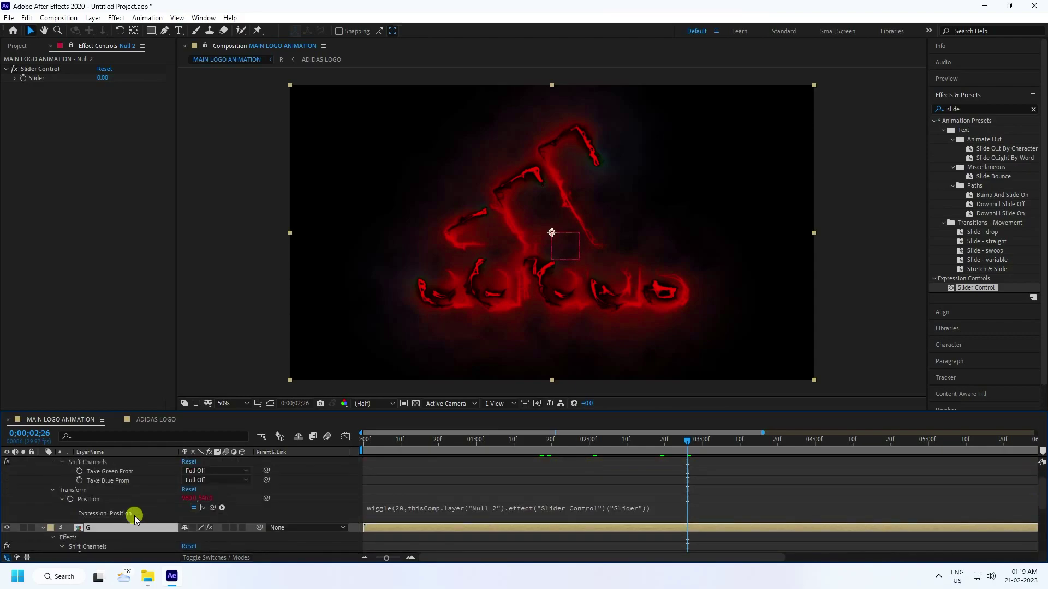
scroll(134, 516, down, 4)
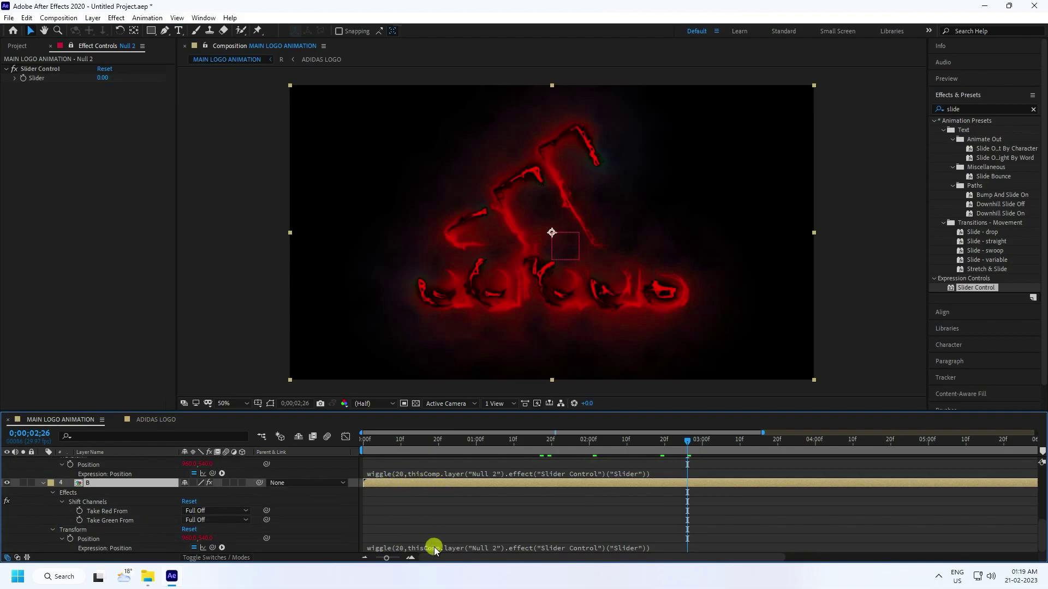
scroll(443, 524, up, 5)
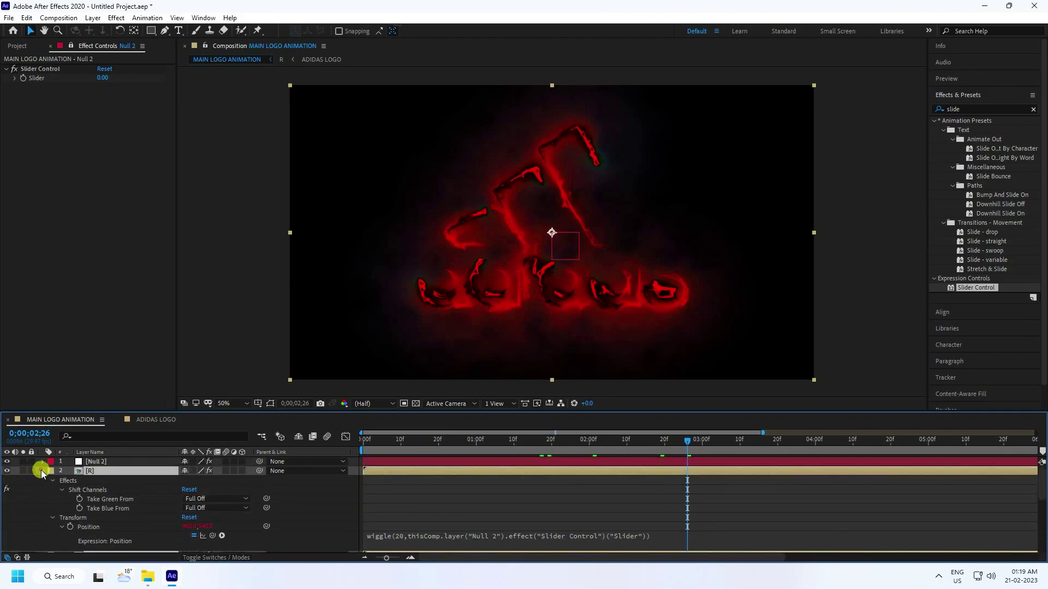
click(42, 470)
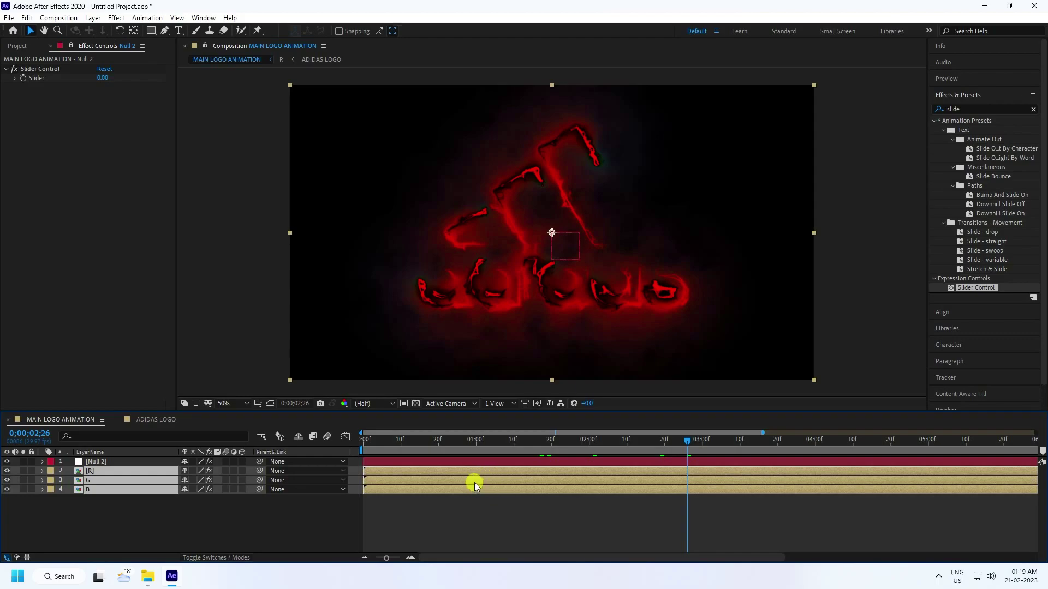
- Keyframe the null's Slider at 0;00;00;15 with a value of 100
click(419, 439)
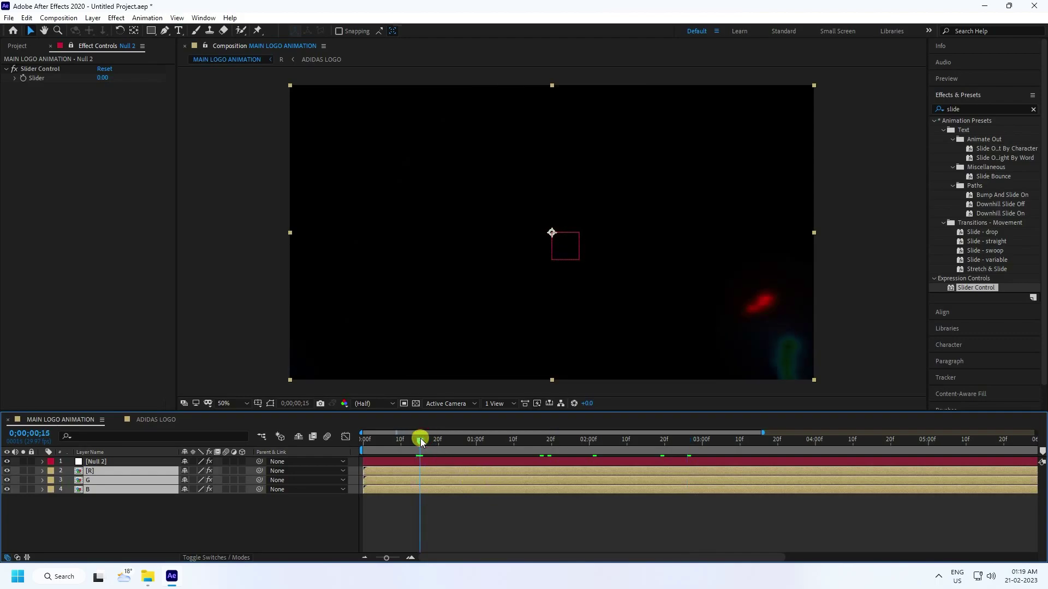
click(23, 79)
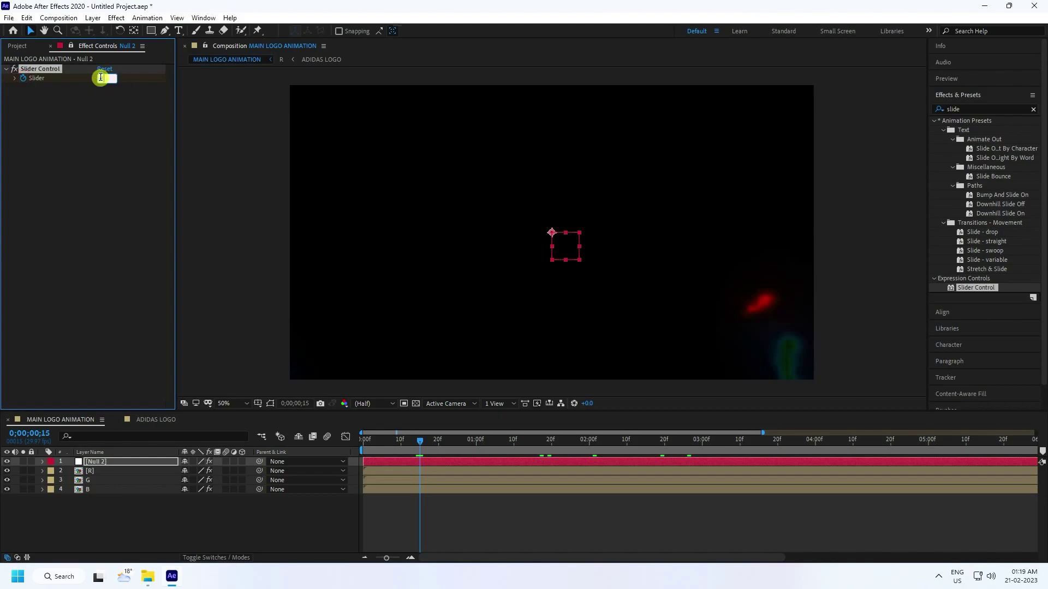
click(100, 77)
text(100)
key(Return)
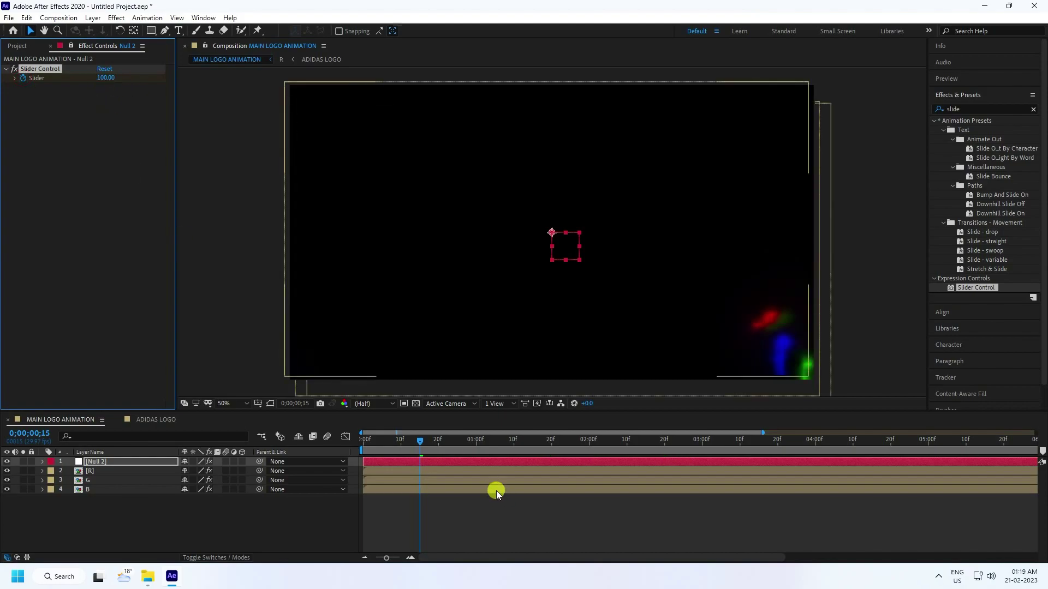
- Keyframe the null's Slider at 0;00;02;00 with a value of -200
key(space)
drag(510, 437, 589, 443)
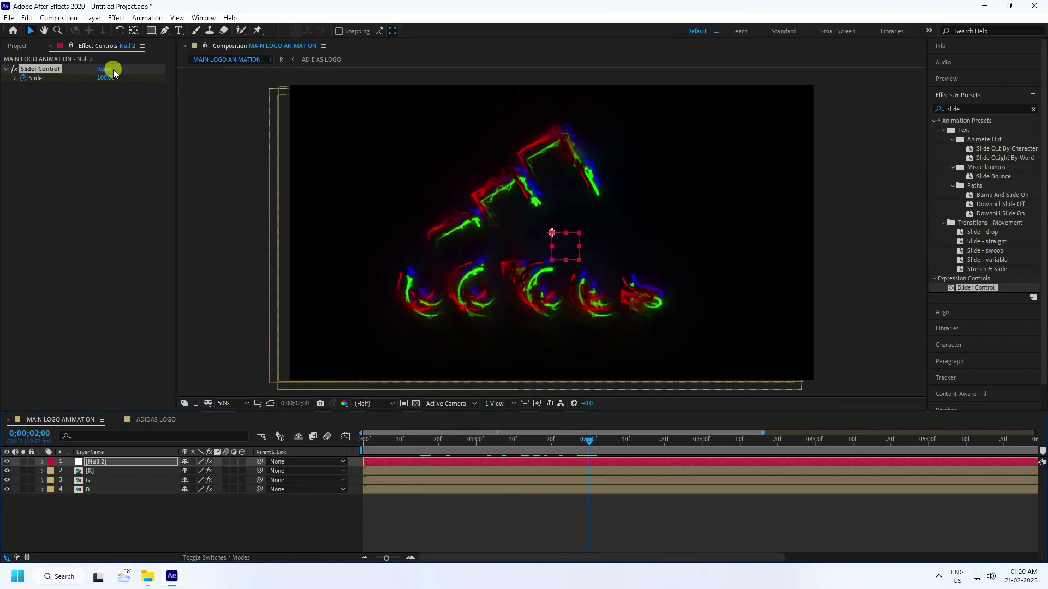
click(106, 79)
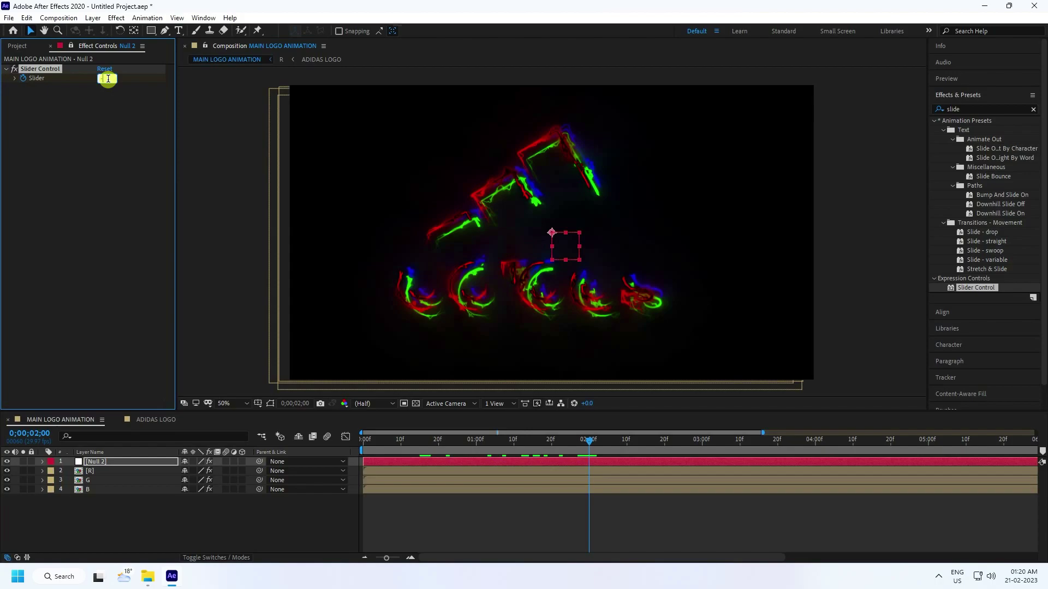
text(-200)
key(Return)
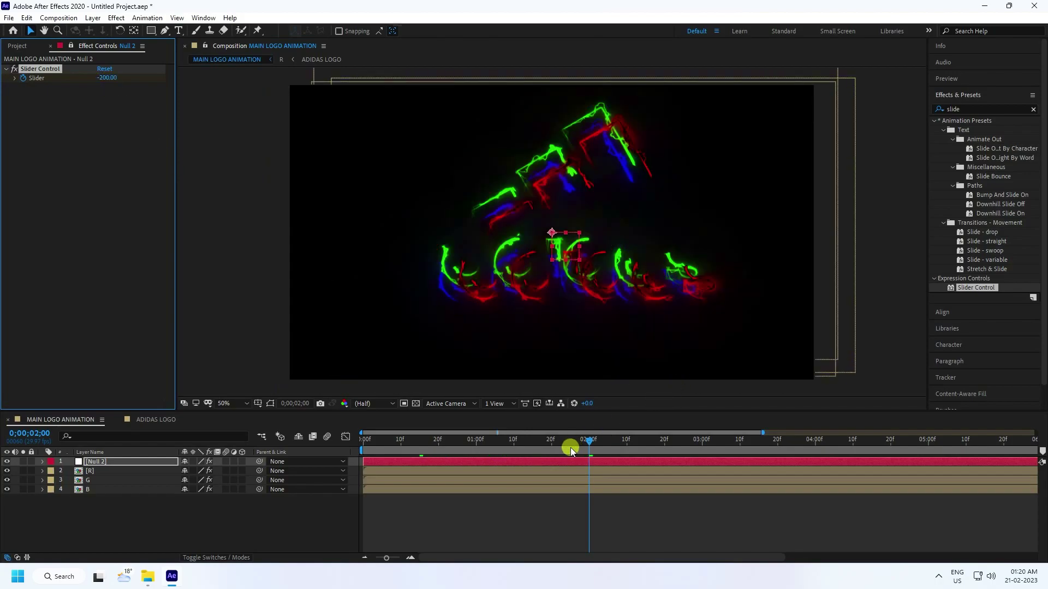
- Keyframe the null's Slider at 0;00;03;00 with a value of 0 and preview the animation from the start
drag(590, 443, 702, 449)
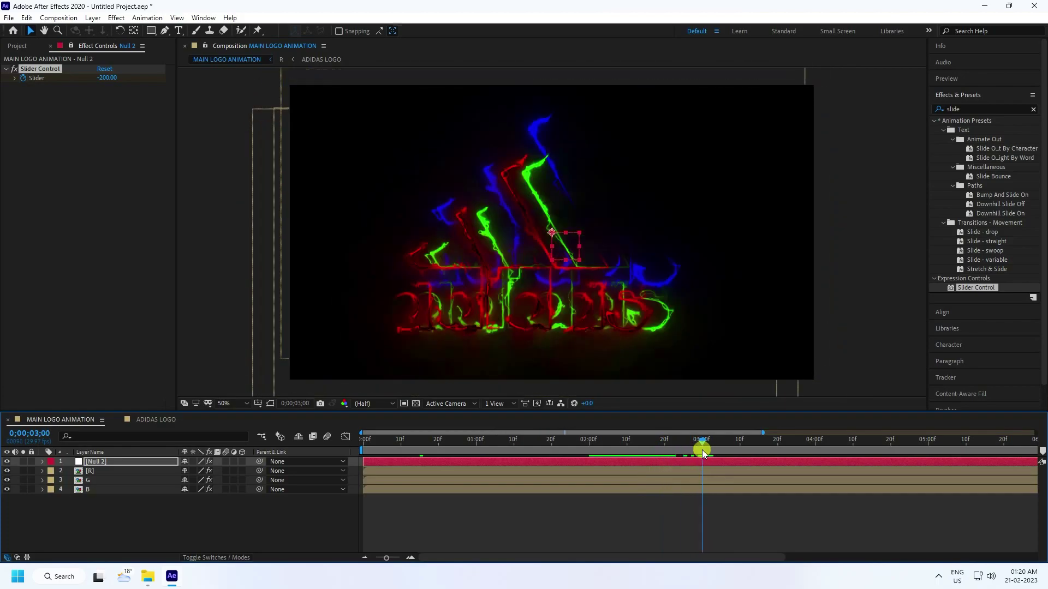
click(106, 78)
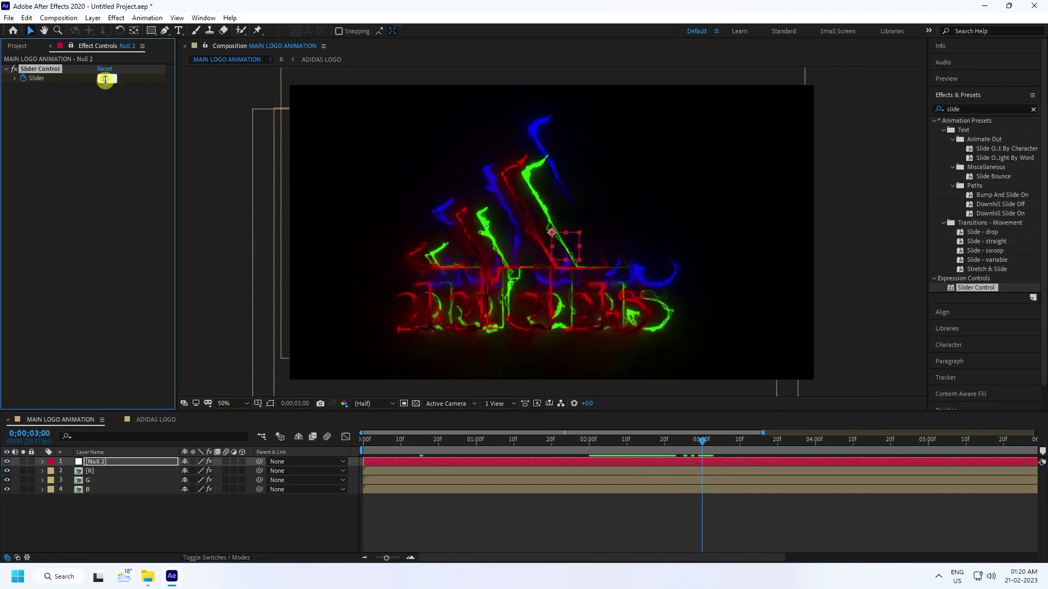
text(100)
key(Return)
drag(393, 437, 316, 444)
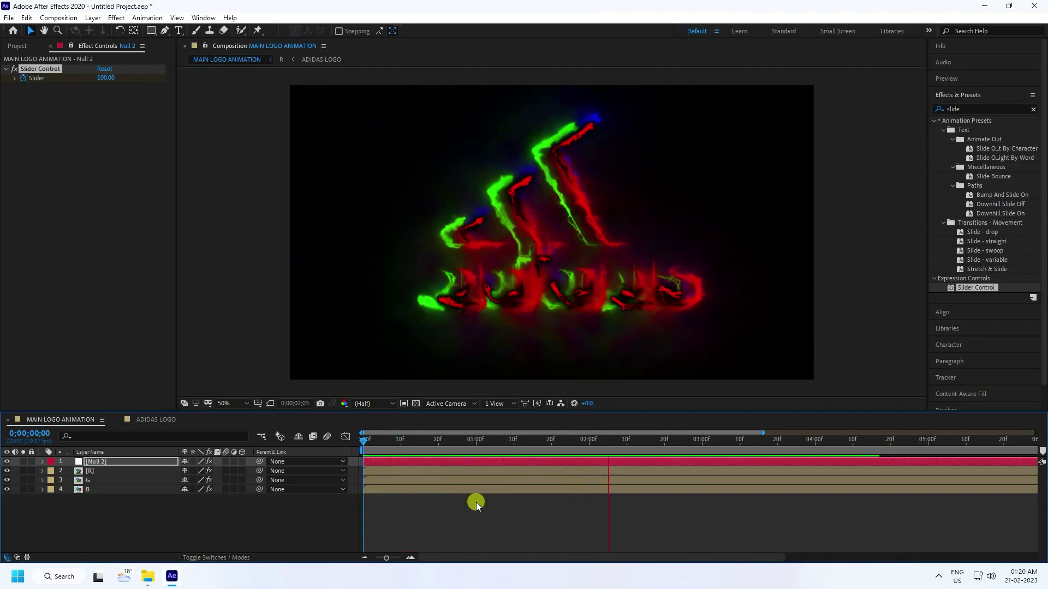
key(space)
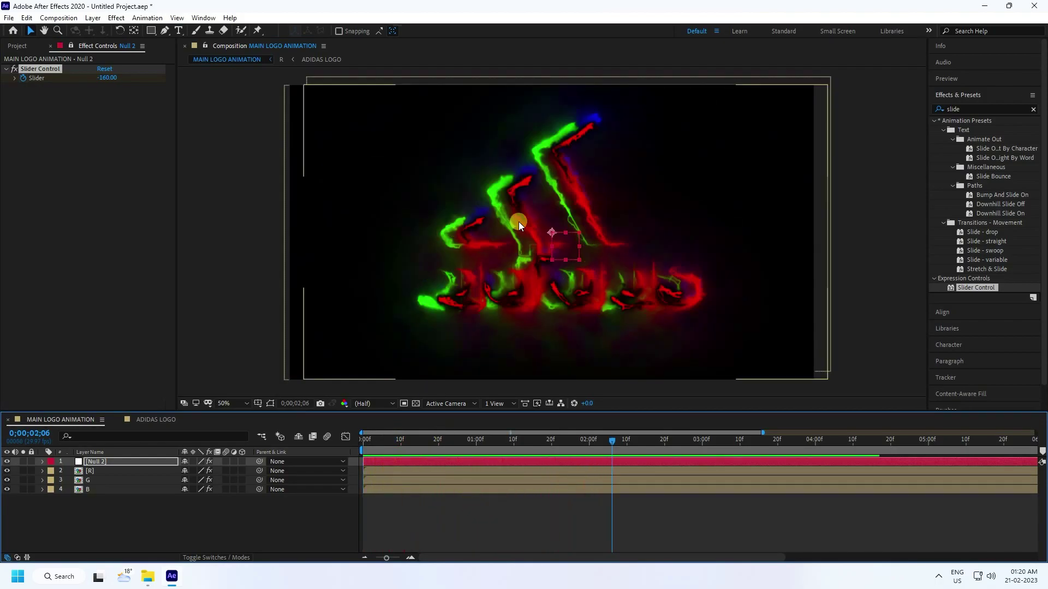
- Show the layer modes and set the blending mode of layers R, G and B to Screen
click(205, 555)
drag(128, 533, 150, 470)
click(212, 472)
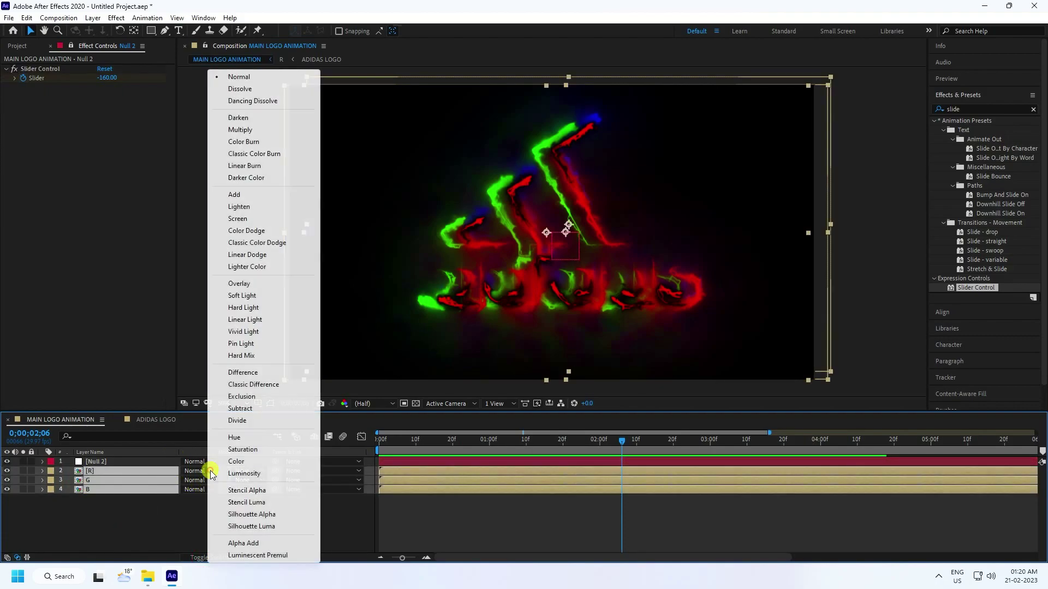
click(238, 219)
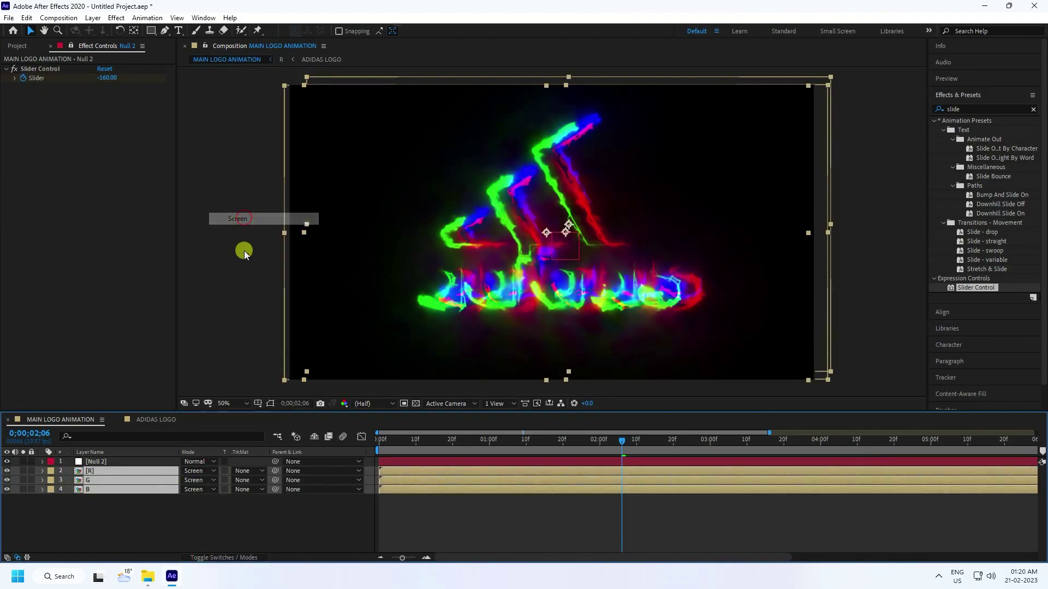
- Preview the blended RGB animation from the start of the composition
click(385, 455)
click(433, 513)
key(space)
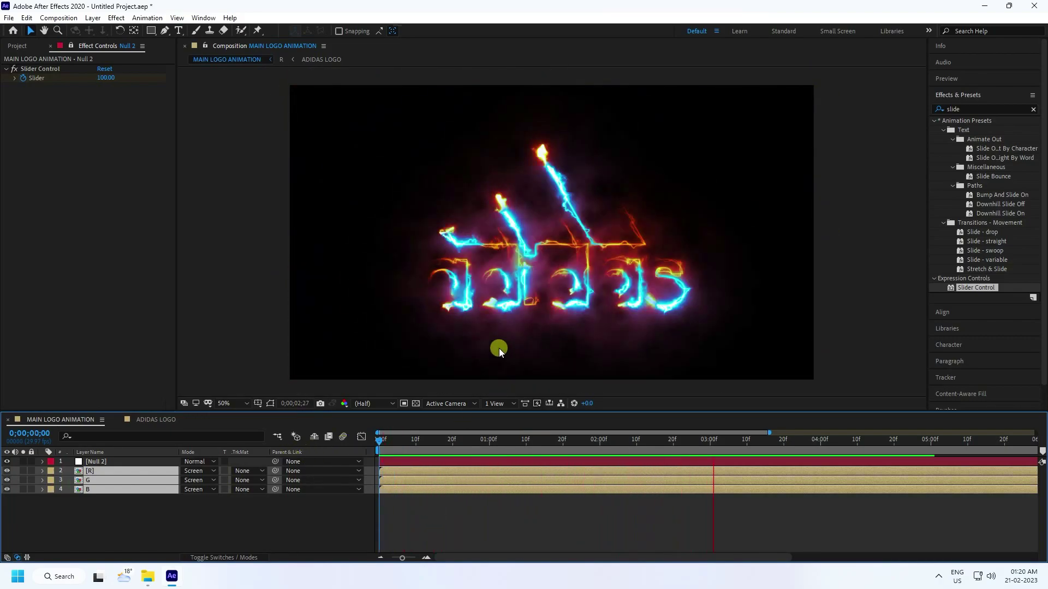
click(412, 440)
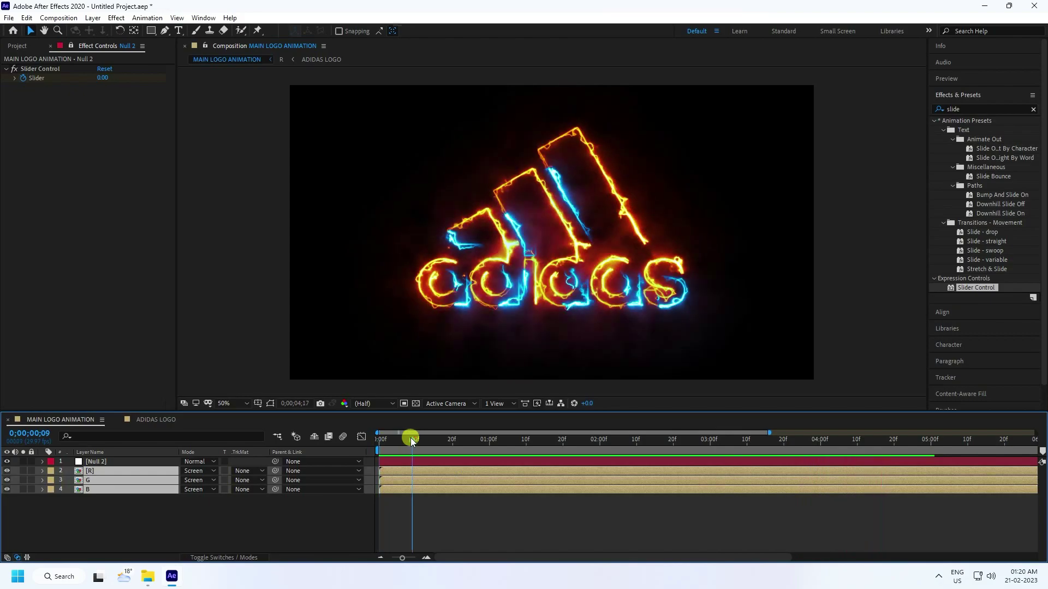
key(Home)
key(space)
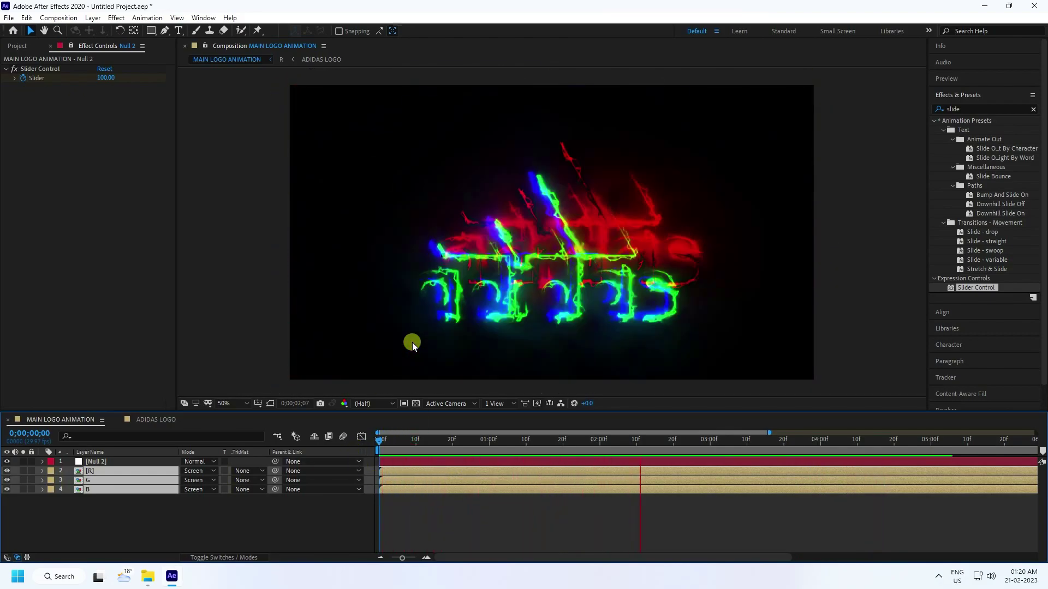
key(space)
- Reveal the null's keyframes and add a Slider keyframe holding its current value at 0;00;06;00
drag(402, 558, 378, 555)
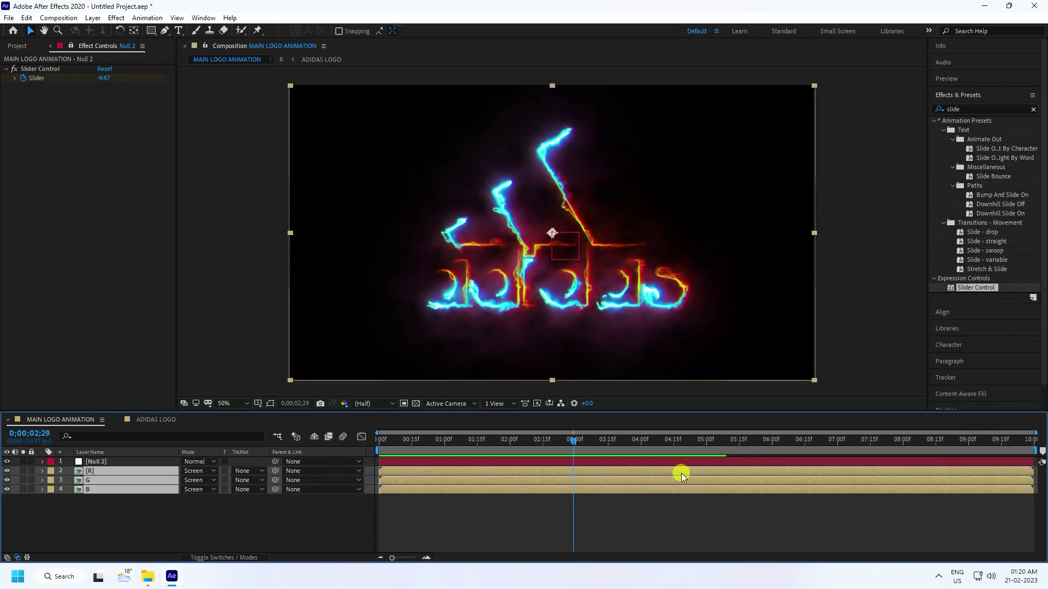
click(706, 441)
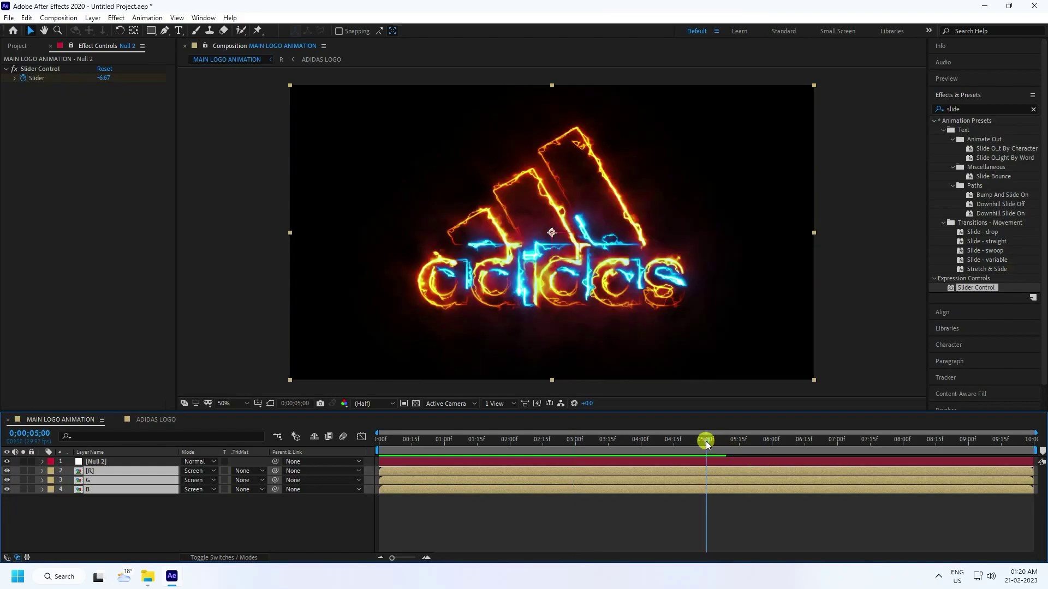
drag(706, 441, 769, 449)
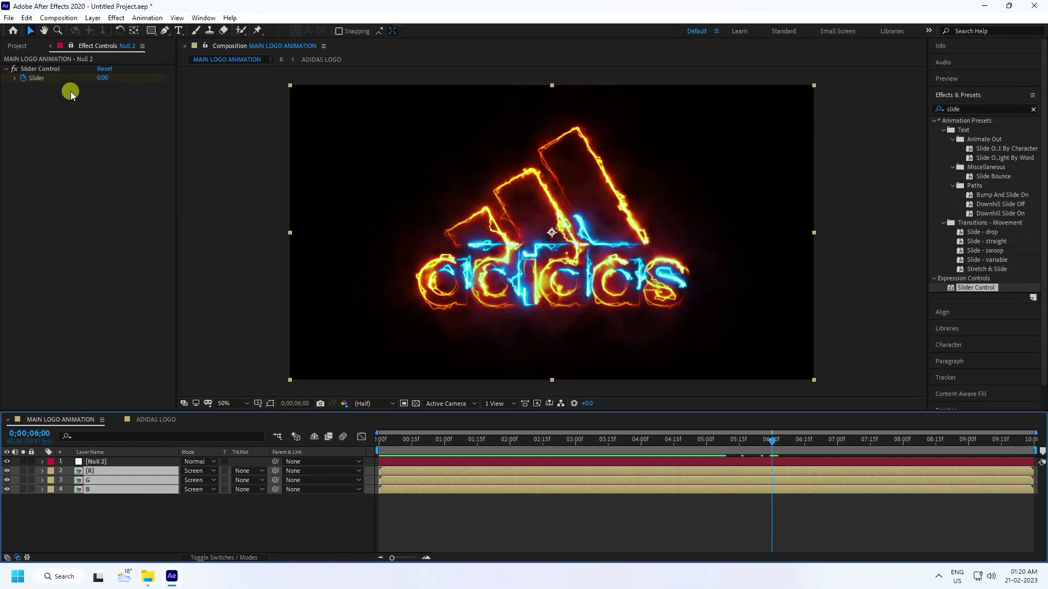
click(97, 463)
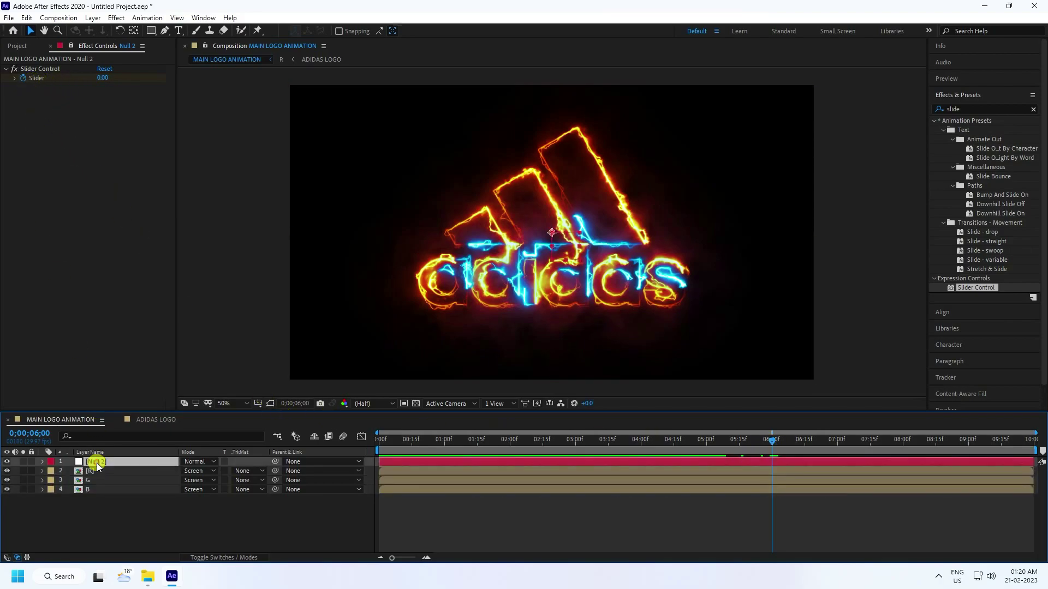
key(u)
click(15, 480)
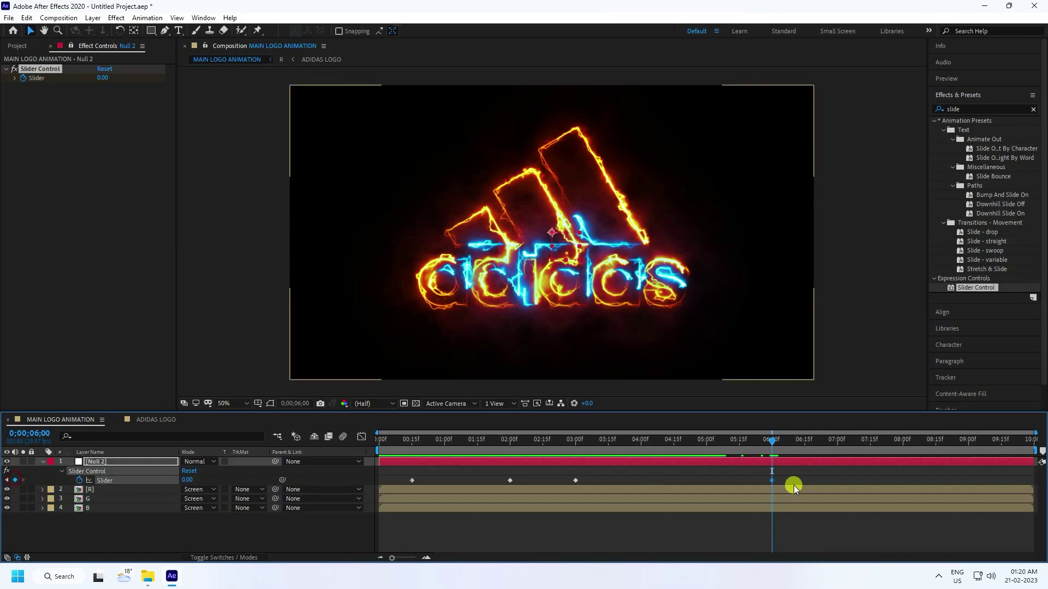
- Keyframe the null's Slider at 0;00;06;15 with a value of 200
drag(778, 443, 806, 449)
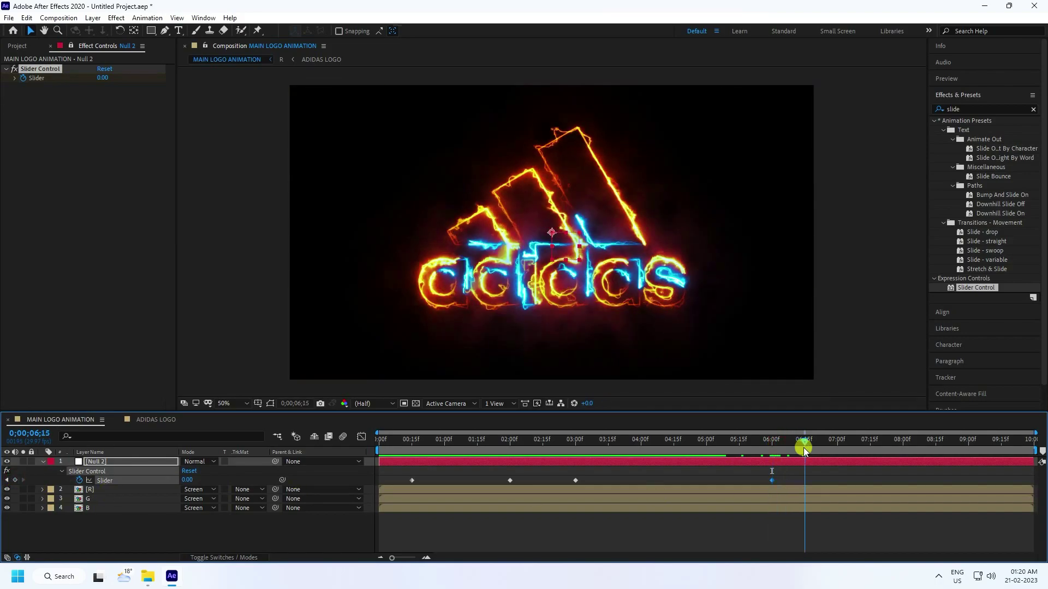
click(51, 70)
click(99, 80)
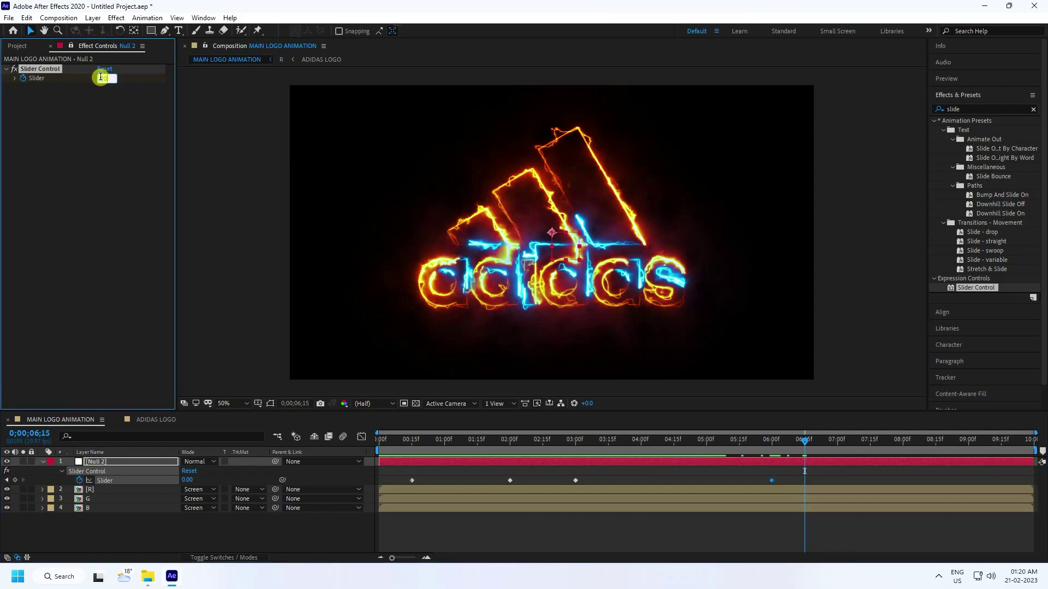
text(200)
key(Return)
- Keyframe the null's Slider at 0;00;07;00 with a value of 0
click(810, 450)
drag(826, 450, 837, 453)
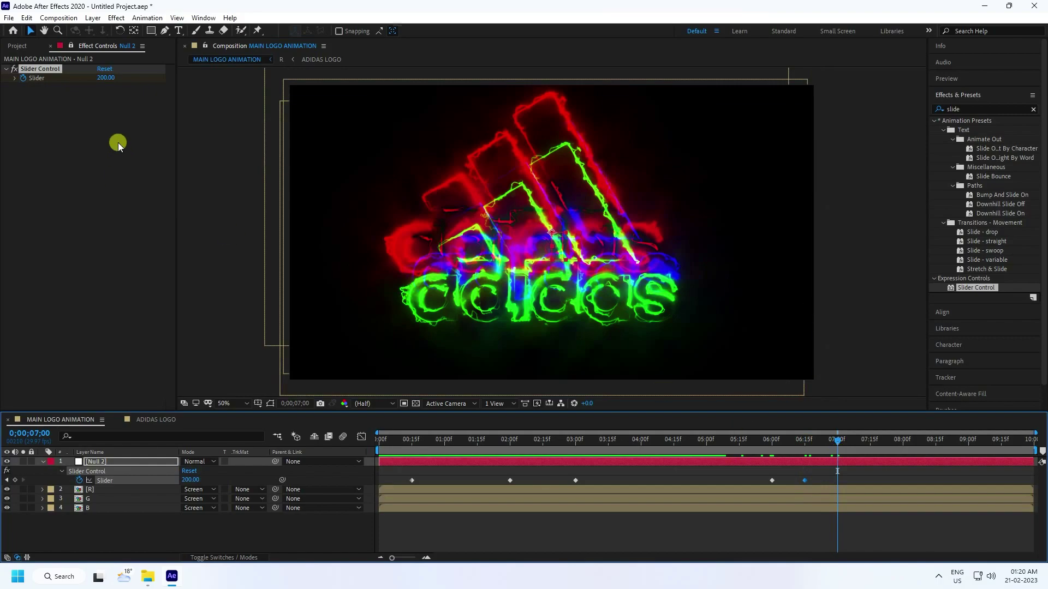
click(100, 79)
text(0)
key(Return)
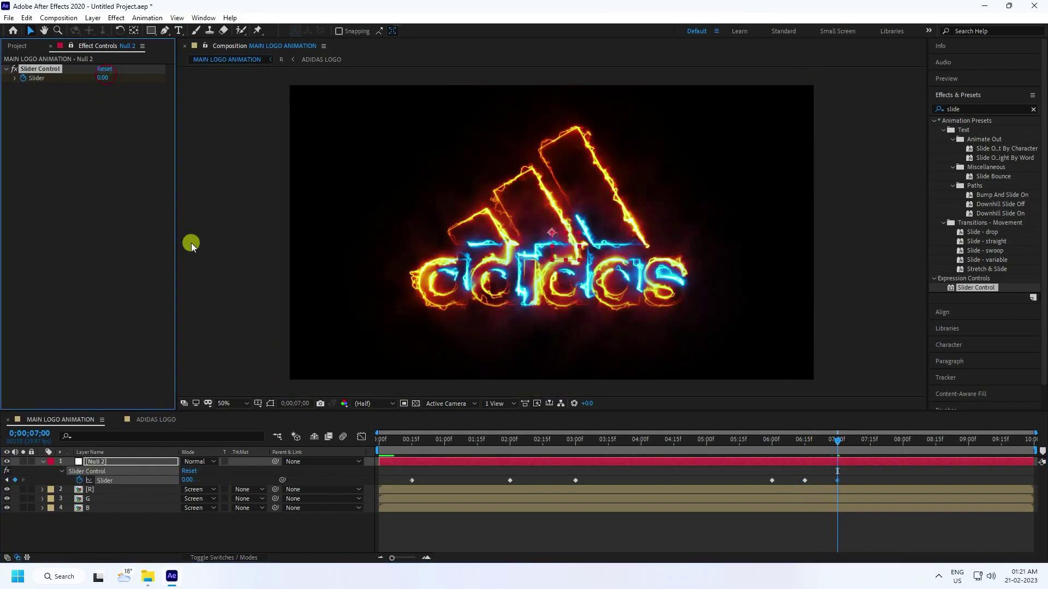
- Apply Easy Ease to all of the null's Slider keyframes and preview the animation
click(406, 452)
key(Home)
drag(845, 474, 404, 506)
key(F9)
key(space)
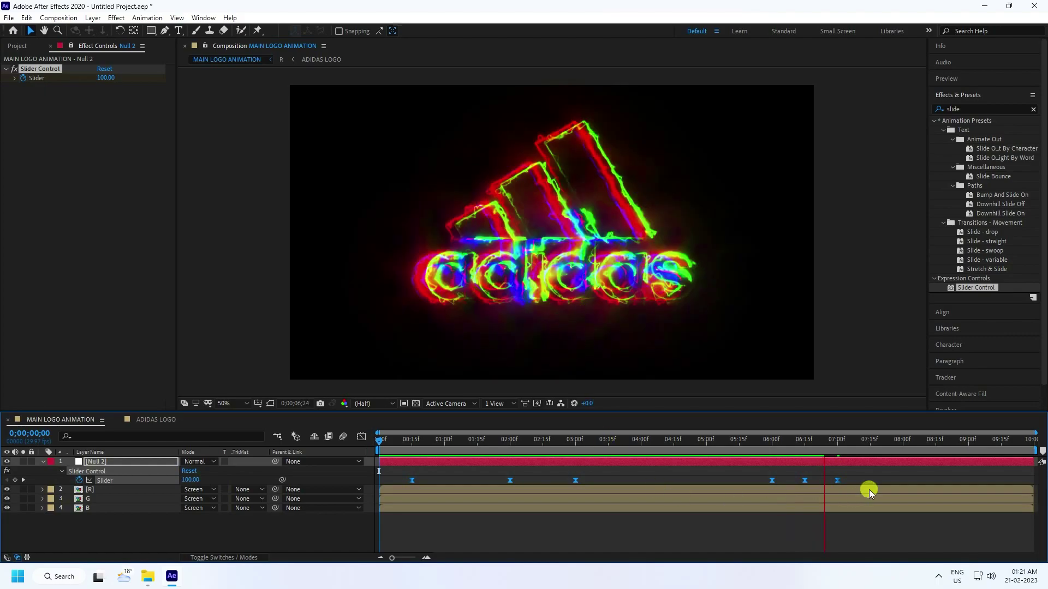
key(space)
- Convert all of the null's Slider keyframes to hold keyframes and preview the animation from the start
drag(853, 473, 388, 492)
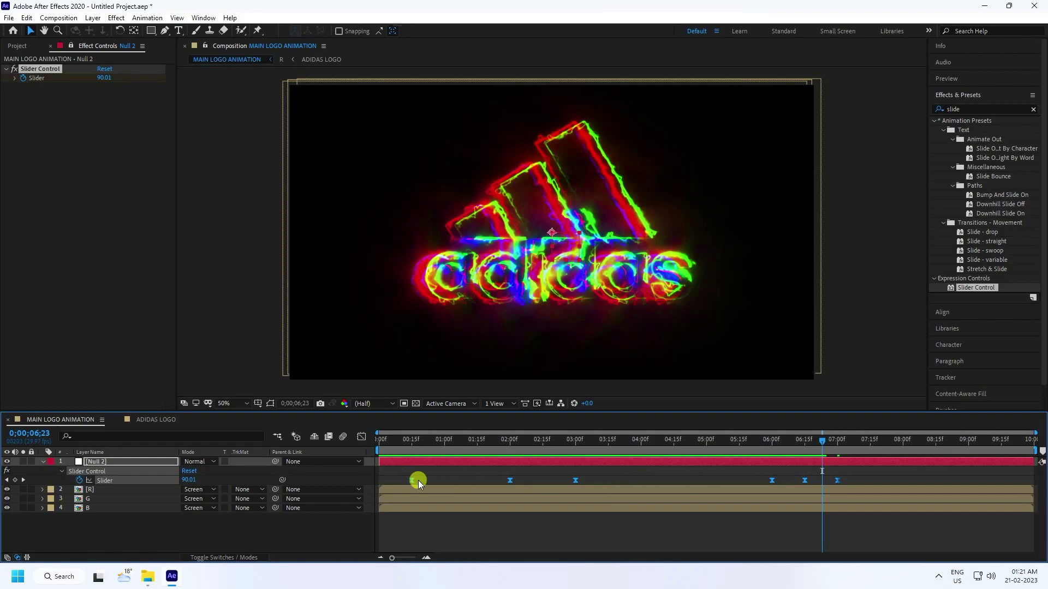
key(ctrl+alt+h)
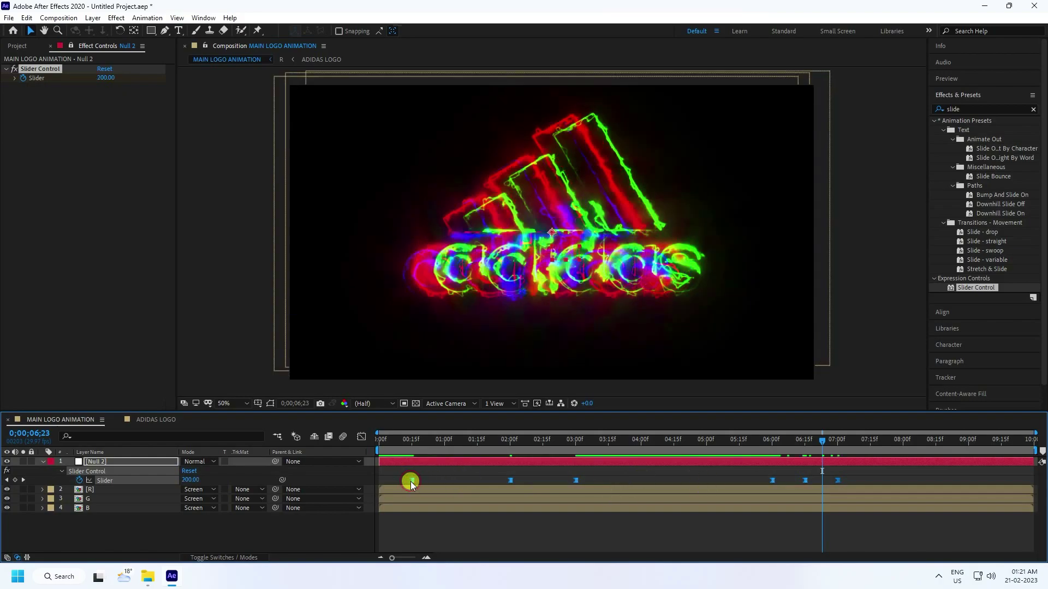
key(space)
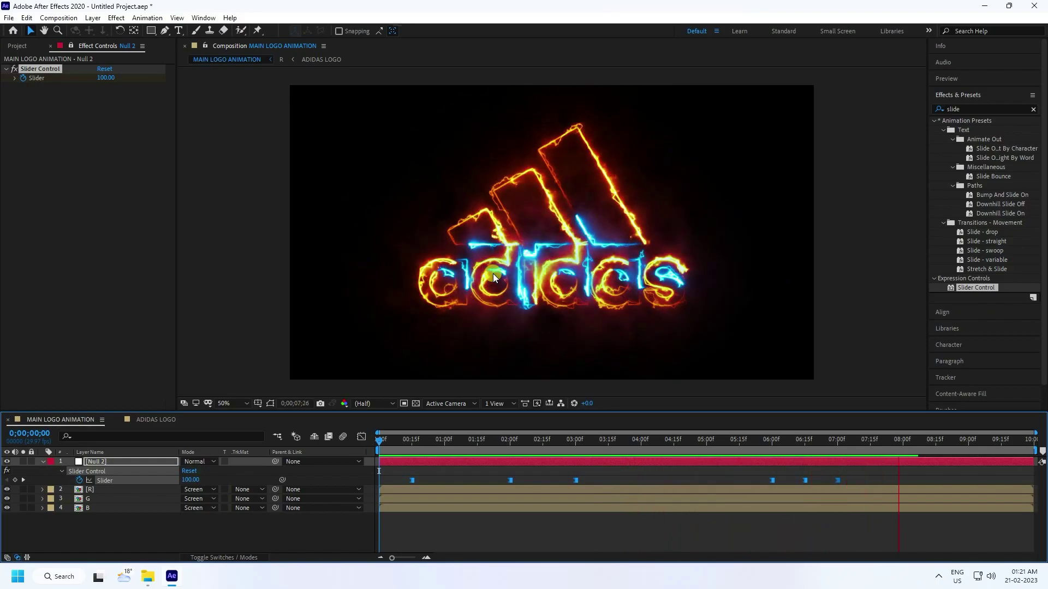
click(856, 476)
click(561, 453)
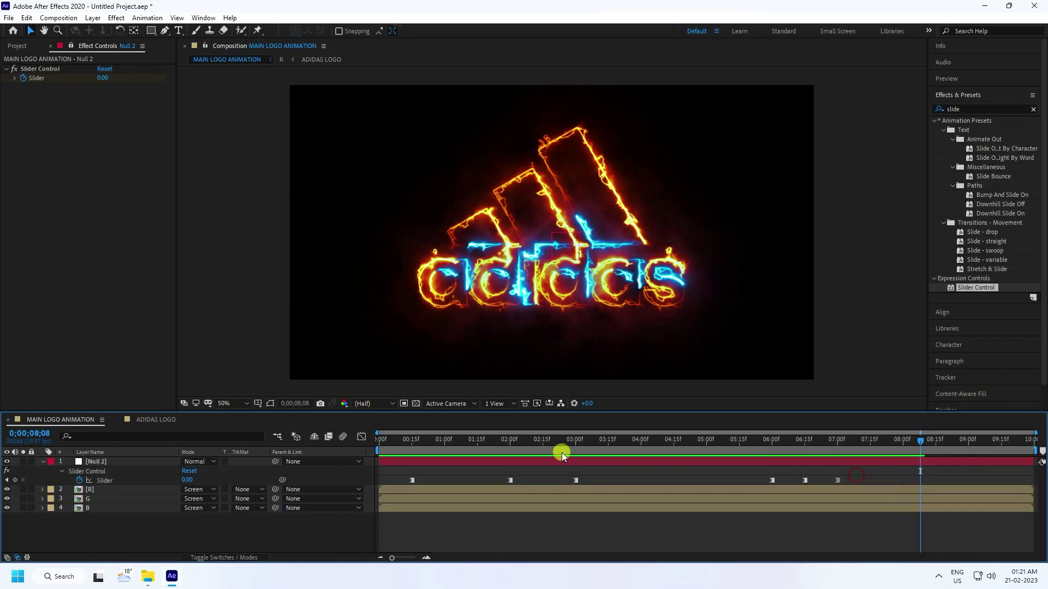
key(Home)
key(space)
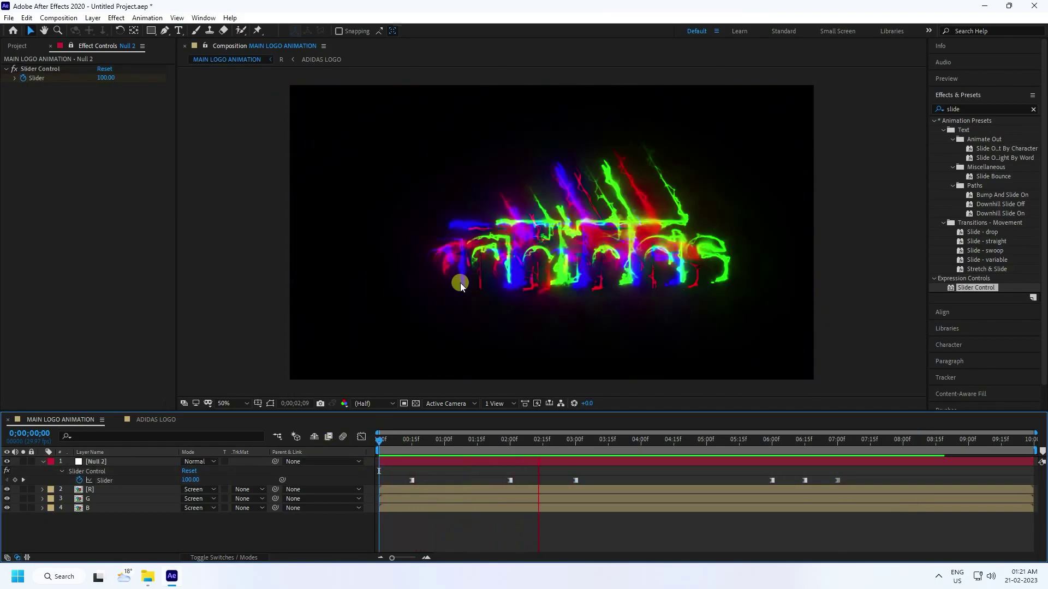
key(space)
- Collapse the null's properties and add a new adjustment layer above the other layers
right_click(145, 522)
click(44, 461)
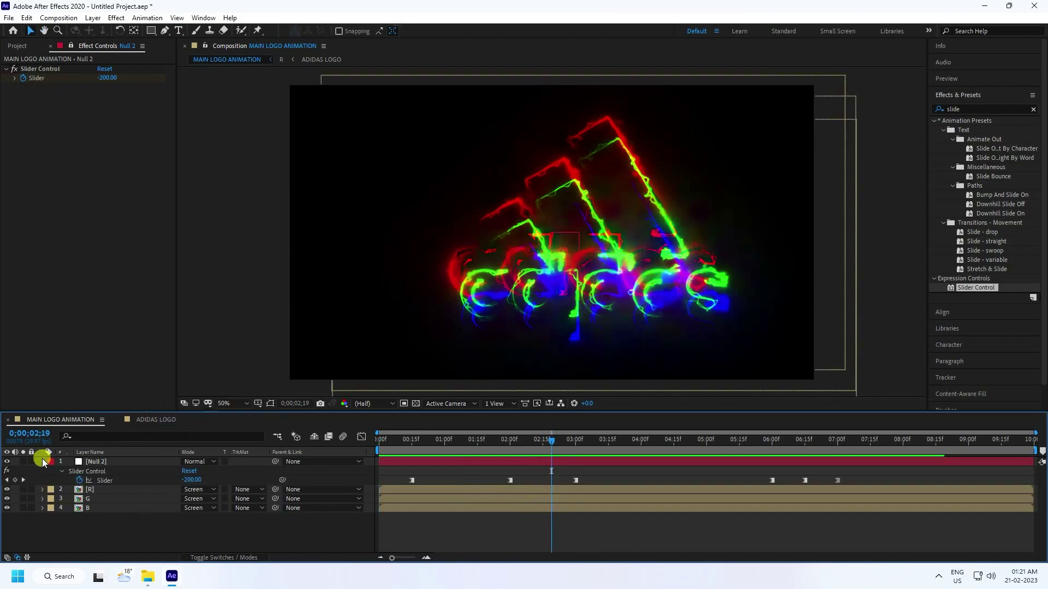
click(42, 461)
right_click(114, 528)
mouse_move(145, 404)
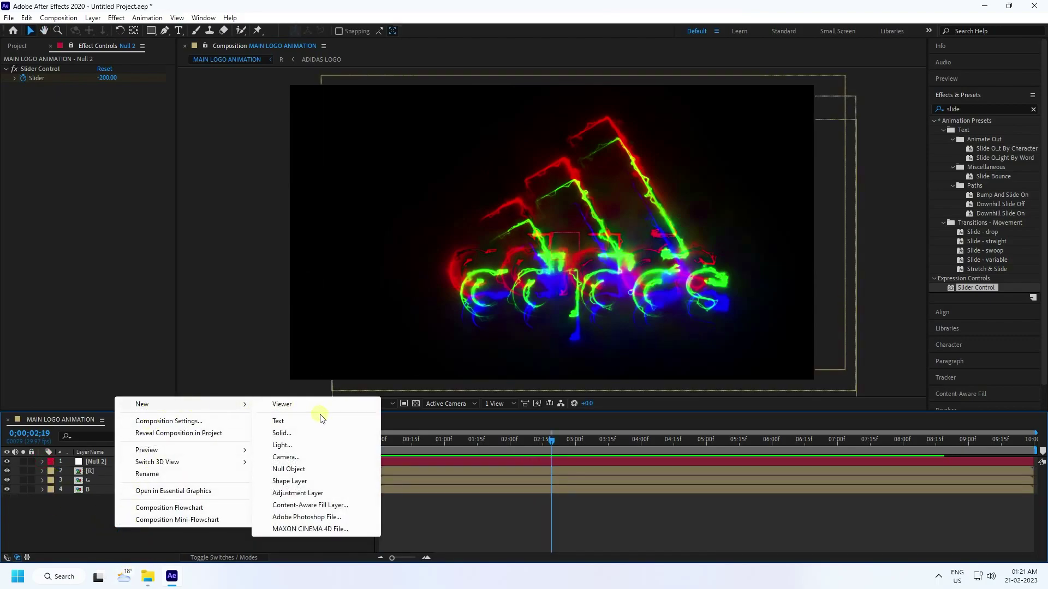
click(298, 493)
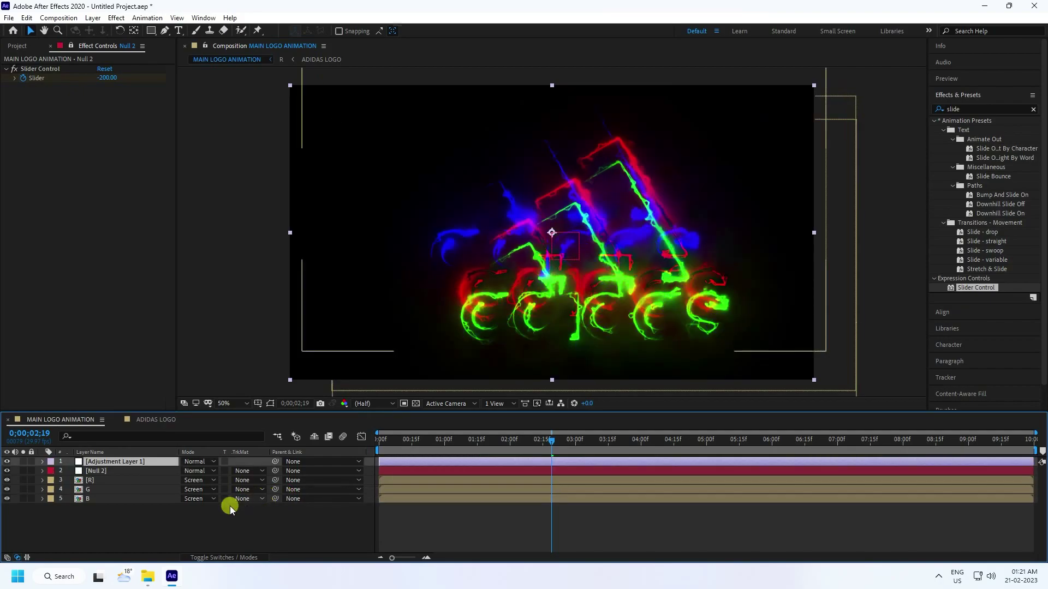
- Find the Glow effect under Stylize and apply it to the adjustment layer
click(982, 112)
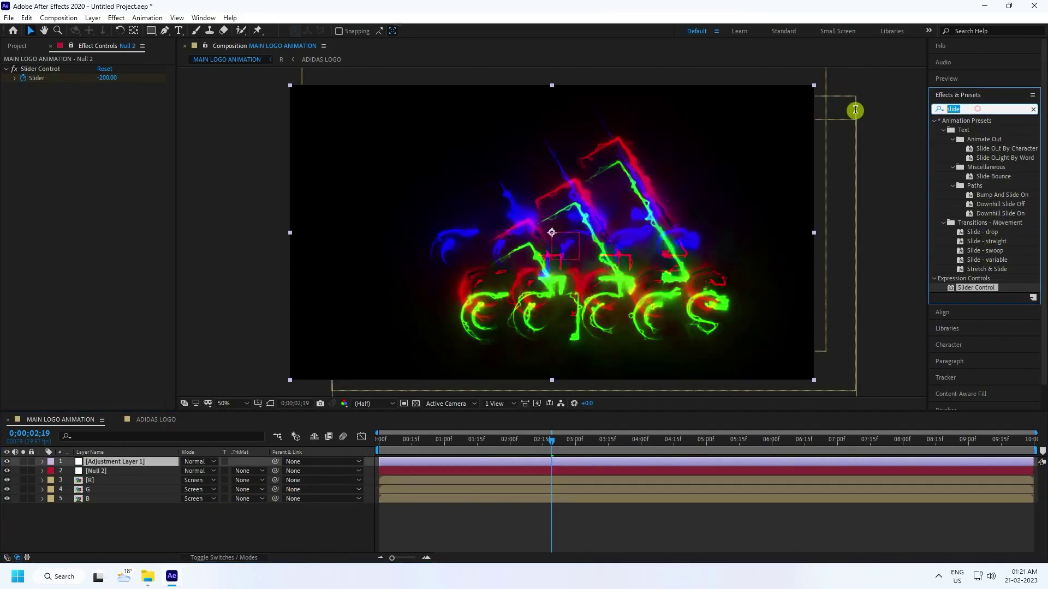
text(glo)
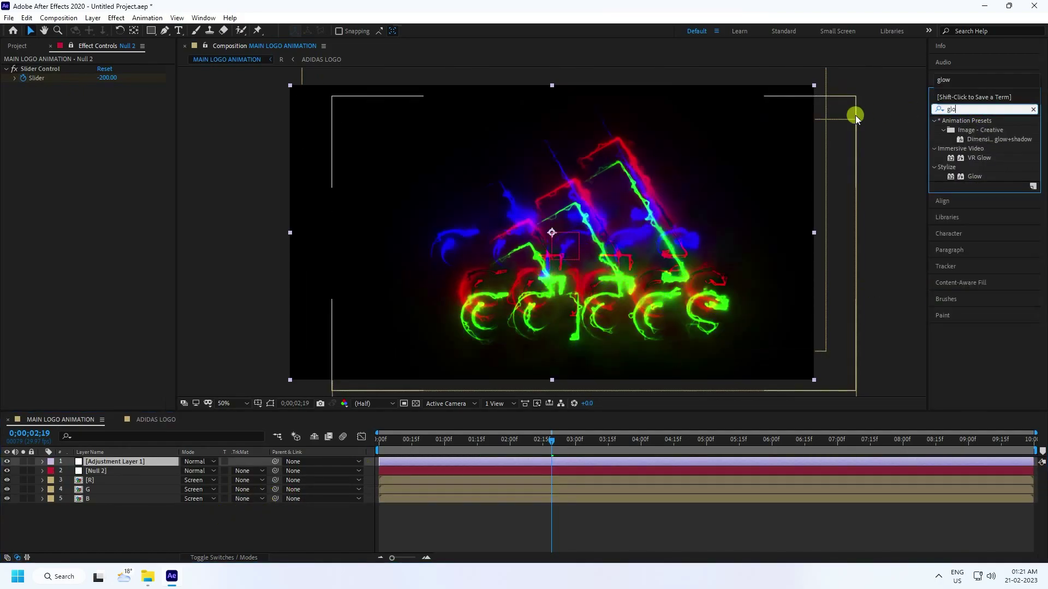
click(977, 178)
drag(978, 182, 131, 462)
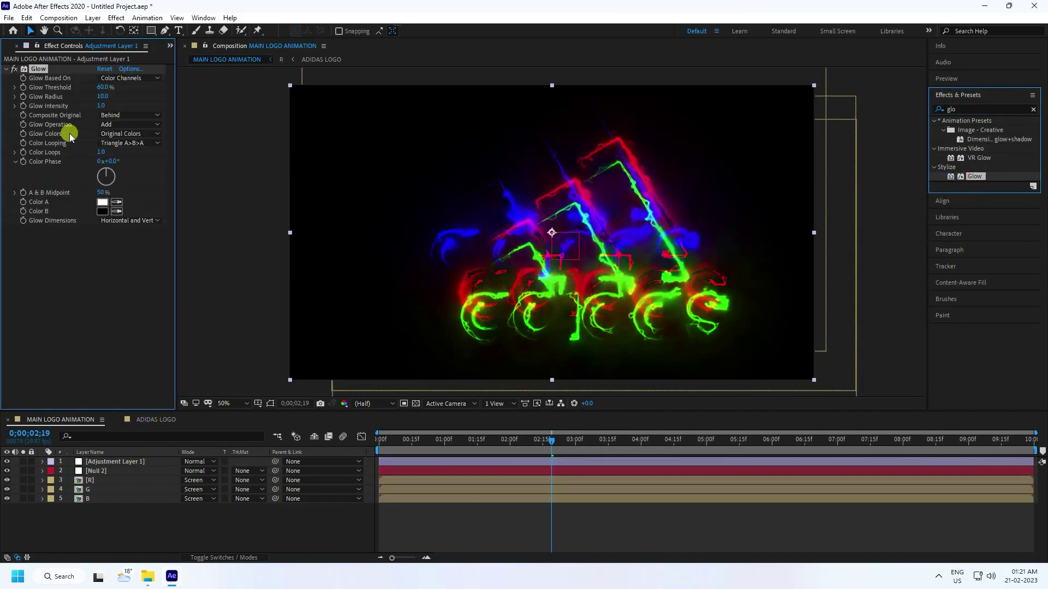
- Set the adjustment layer's Glow Threshold to 100% and its Glow Radius to 100
click(101, 97)
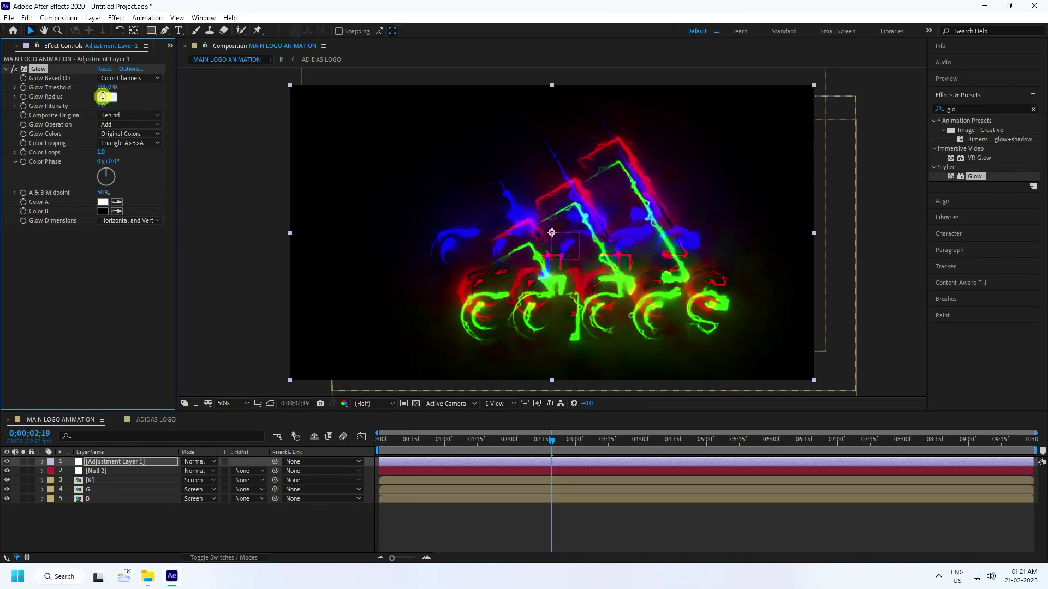
text(100)
key(Return)
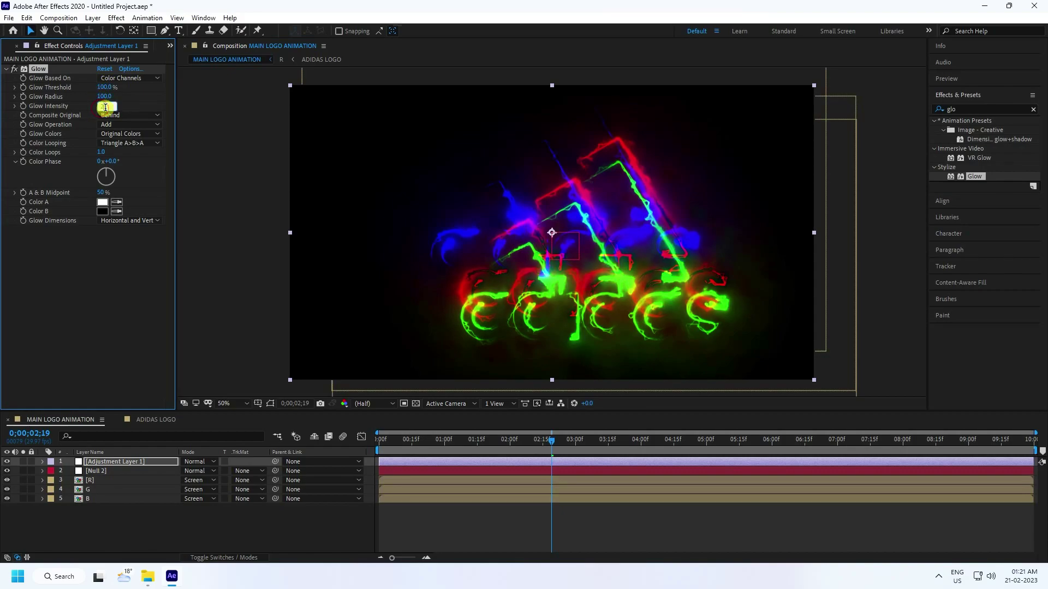
- Set the adjustment layer's Glow Intensity to 2 and check the look at about 4 seconds
text(2)
drag(638, 440, 653, 438)
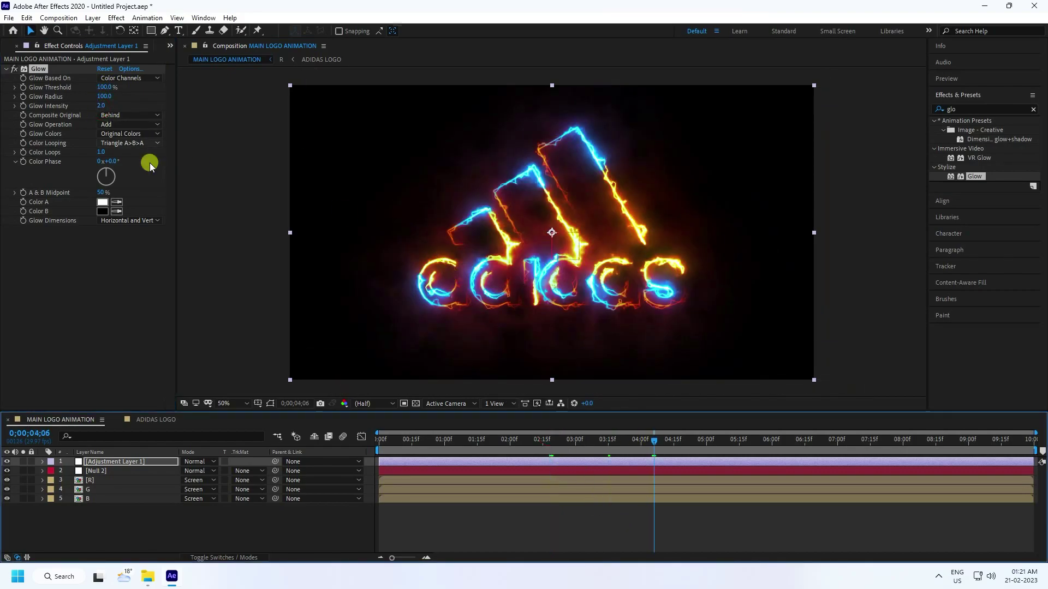
- Find the Exposure effect under Color Correction, apply it to the adjustment layer and set its master Exposure to 1.50
click(980, 109)
text(exp)
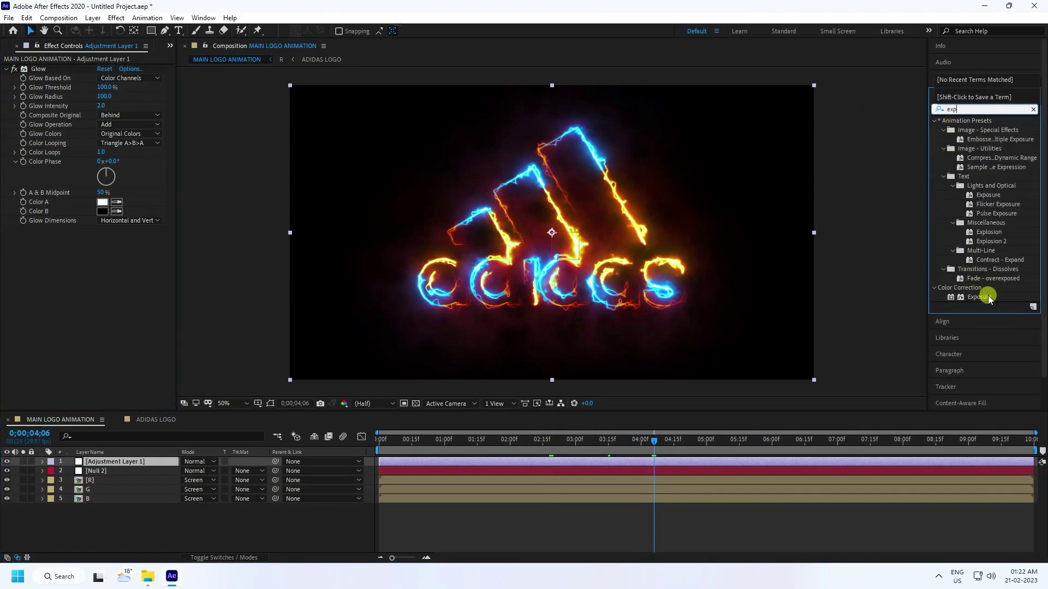
drag(987, 297, 79, 320)
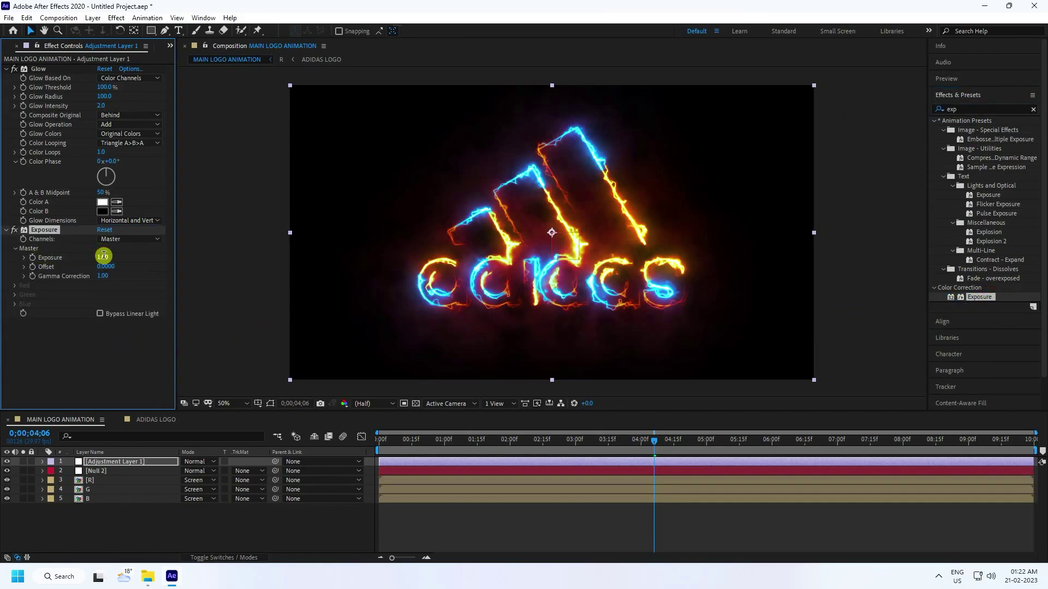
key(/)
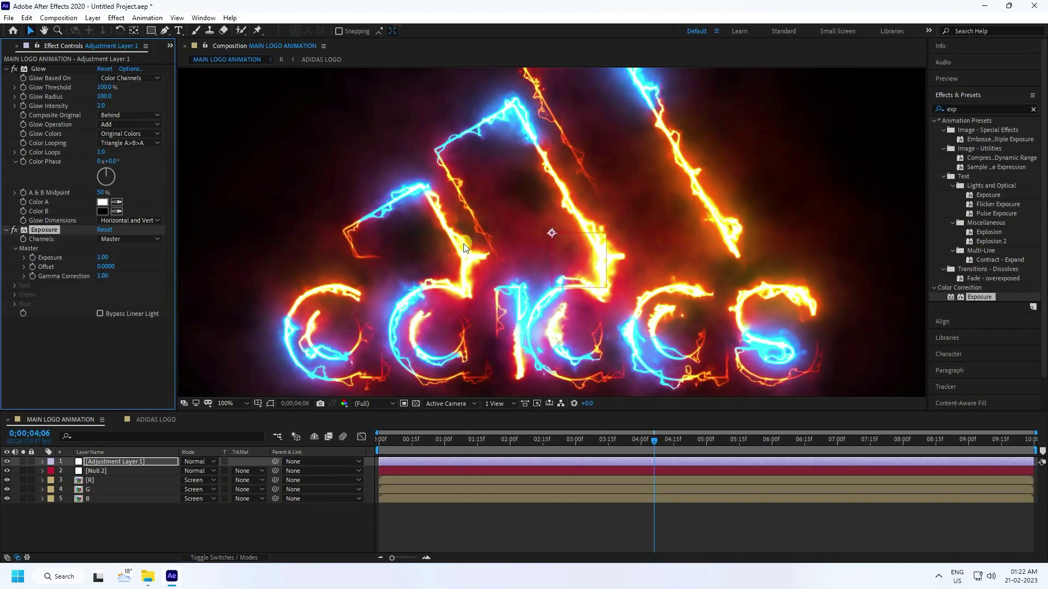
key(comma)
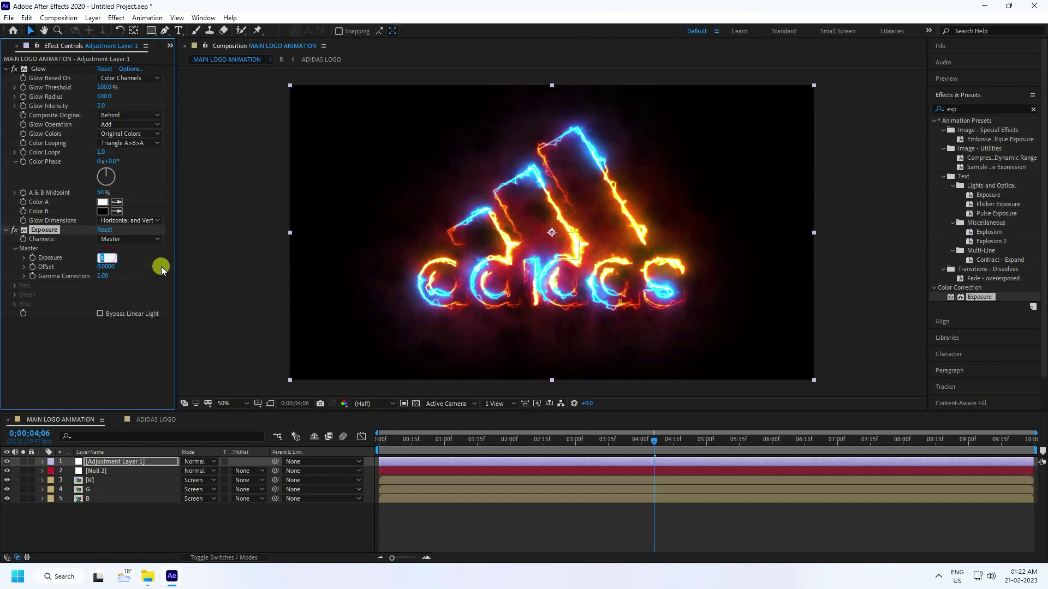
key(Return)
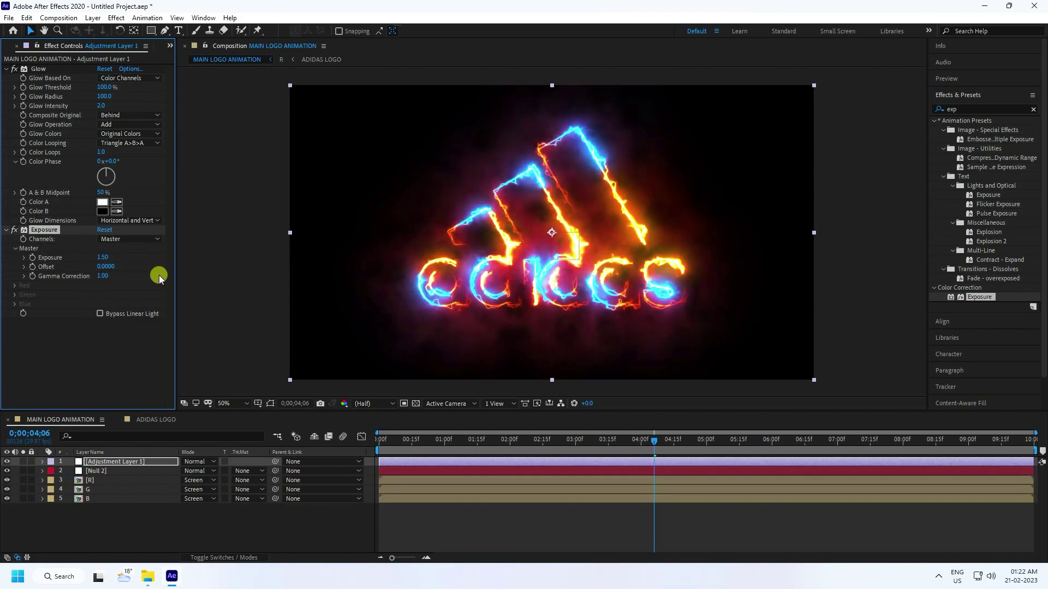
- Preview the animation from the first frame with the glow and exposure applied
click(379, 440)
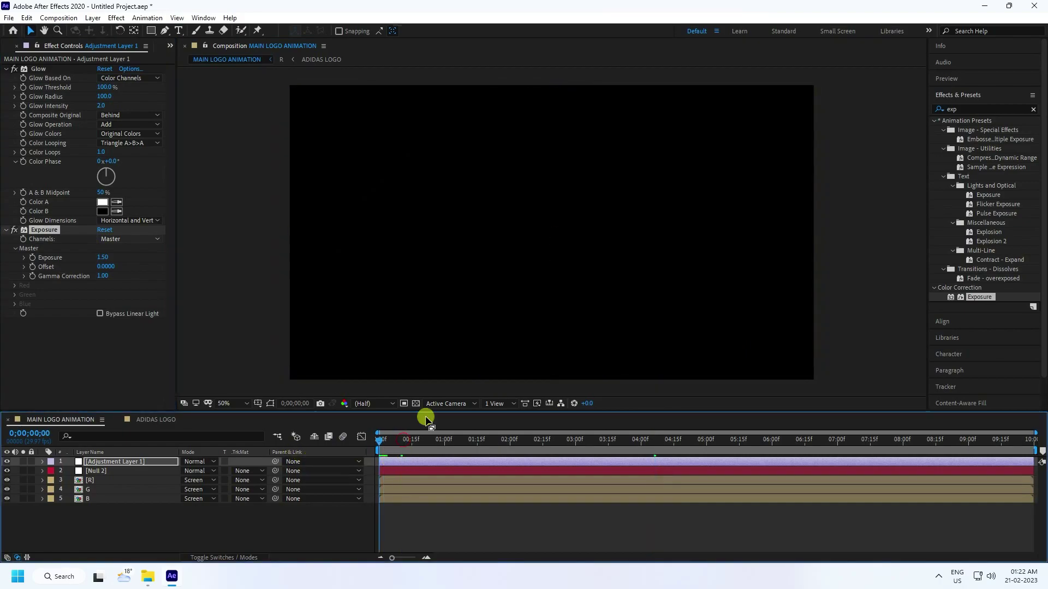
key(space)
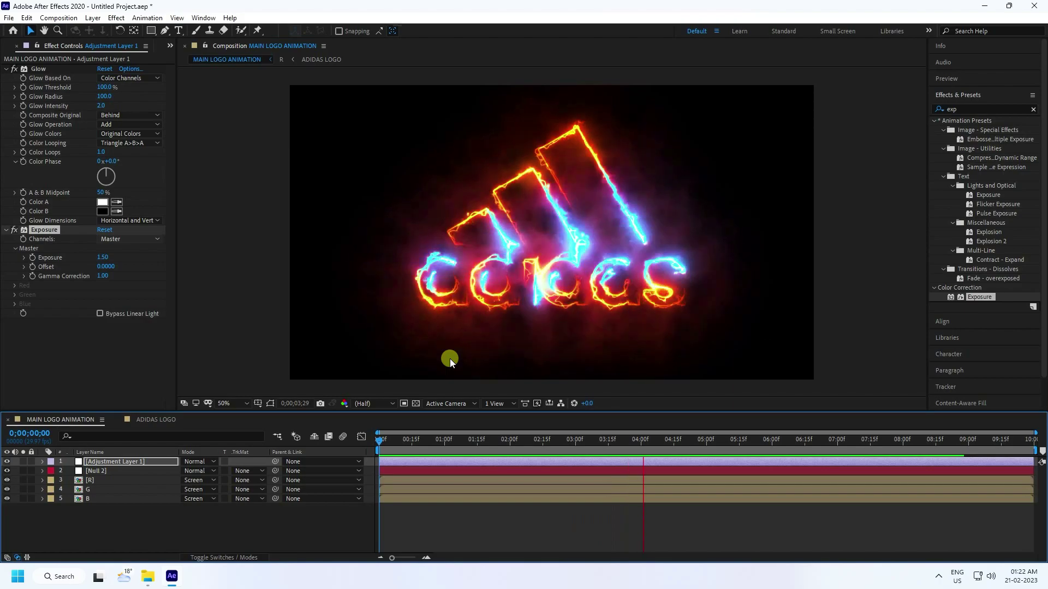
key(space)
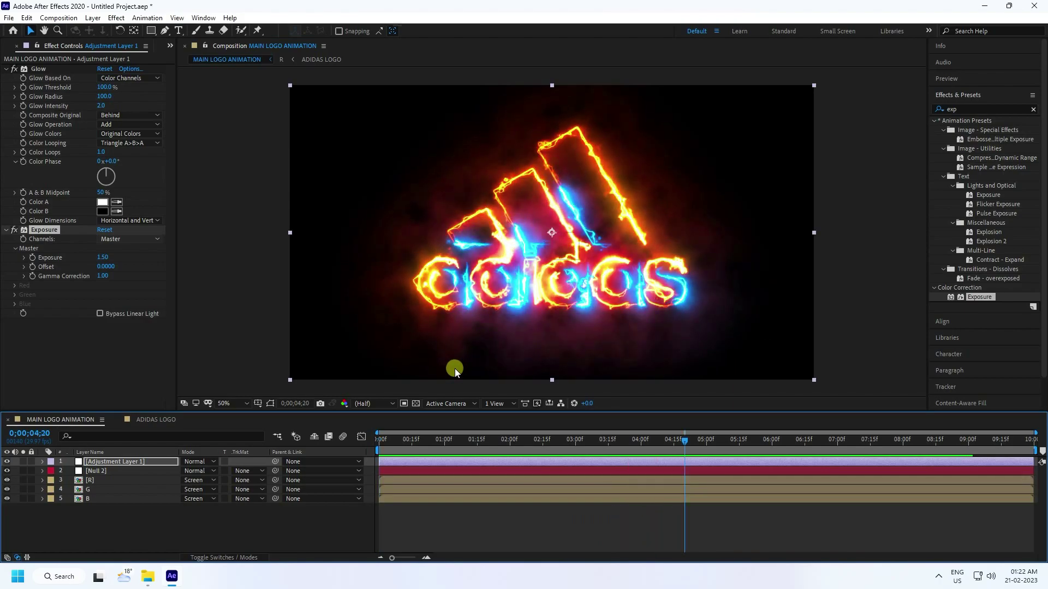
- Find the Optics Compensation effect under Distort and apply it to the adjustment layer
click(1033, 110)
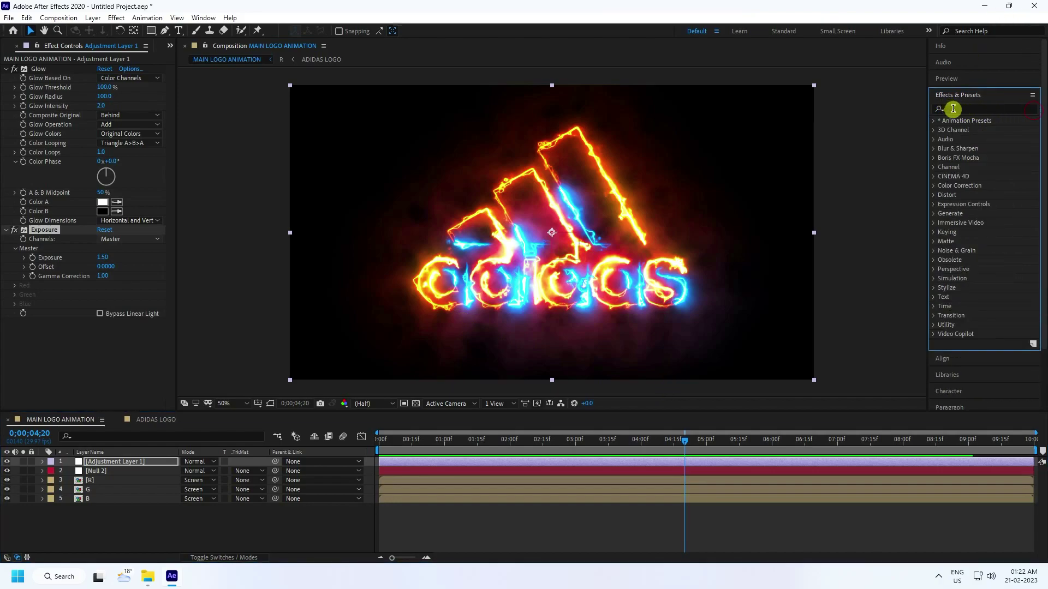
click(977, 111)
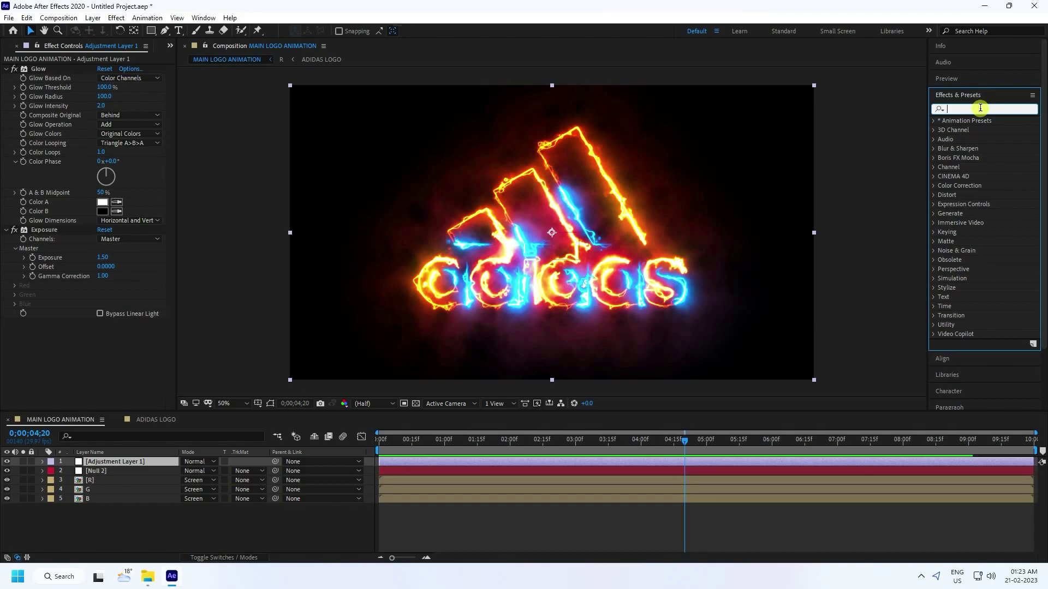
text(op)
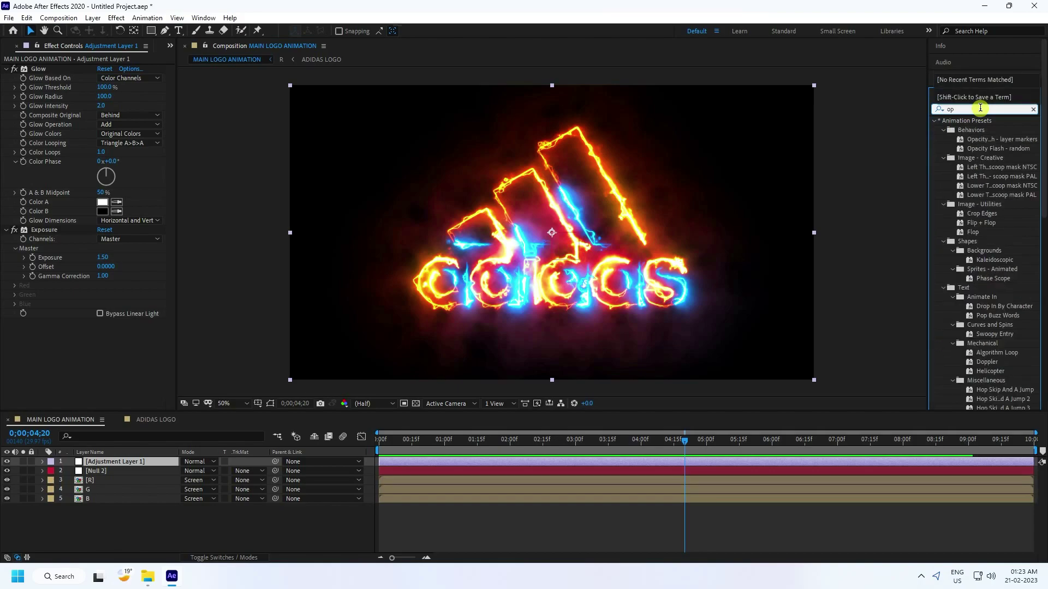
text(ti)
click(974, 131)
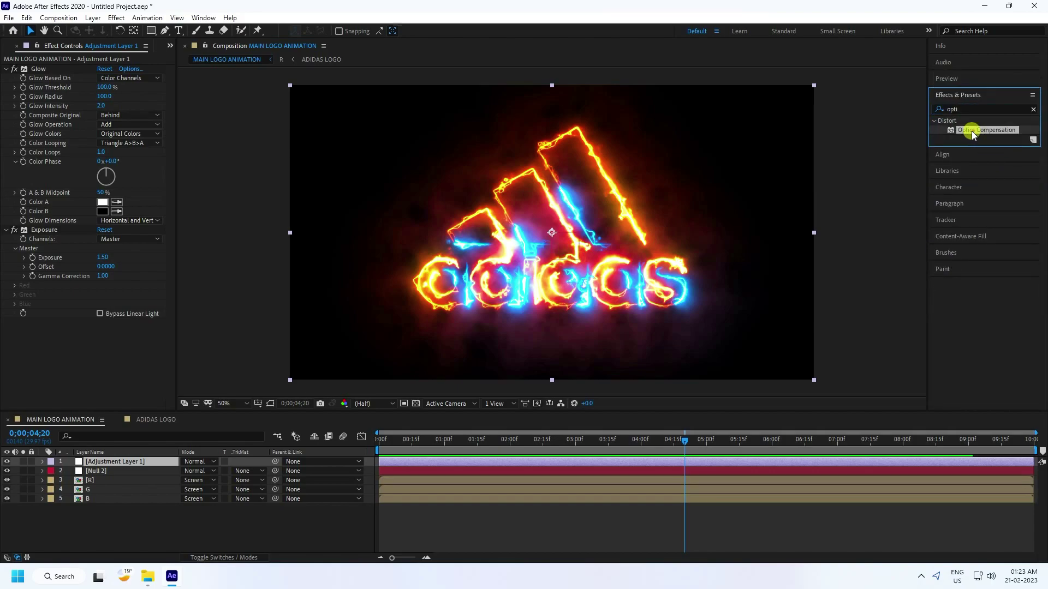
drag(992, 137, 262, 297)
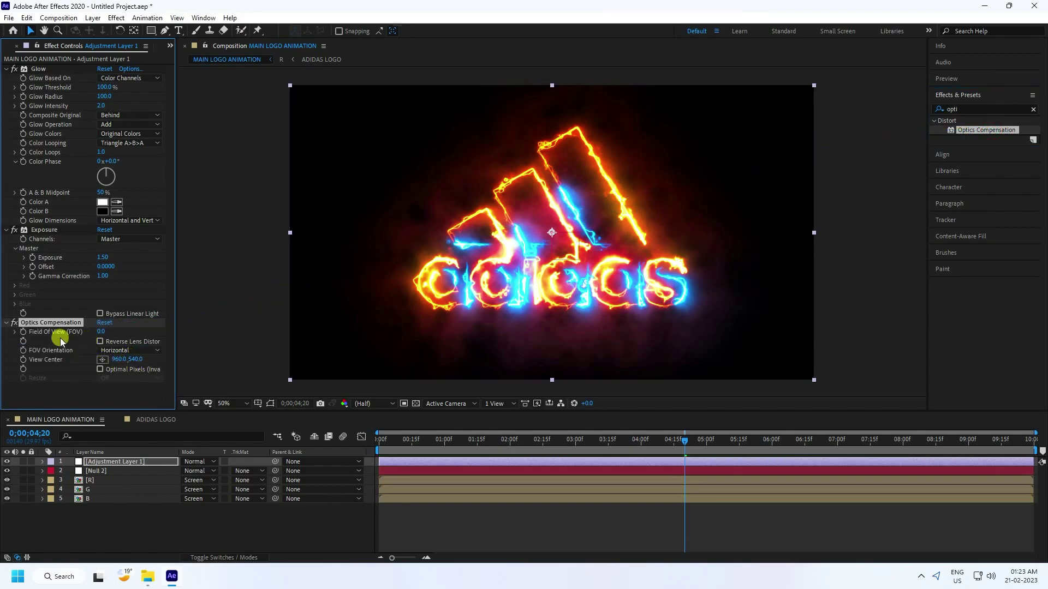
- At 2 seconds, keyframe the Optics Compensation Field Of View at 150 with Reverse Lens Distortion enabled
click(510, 442)
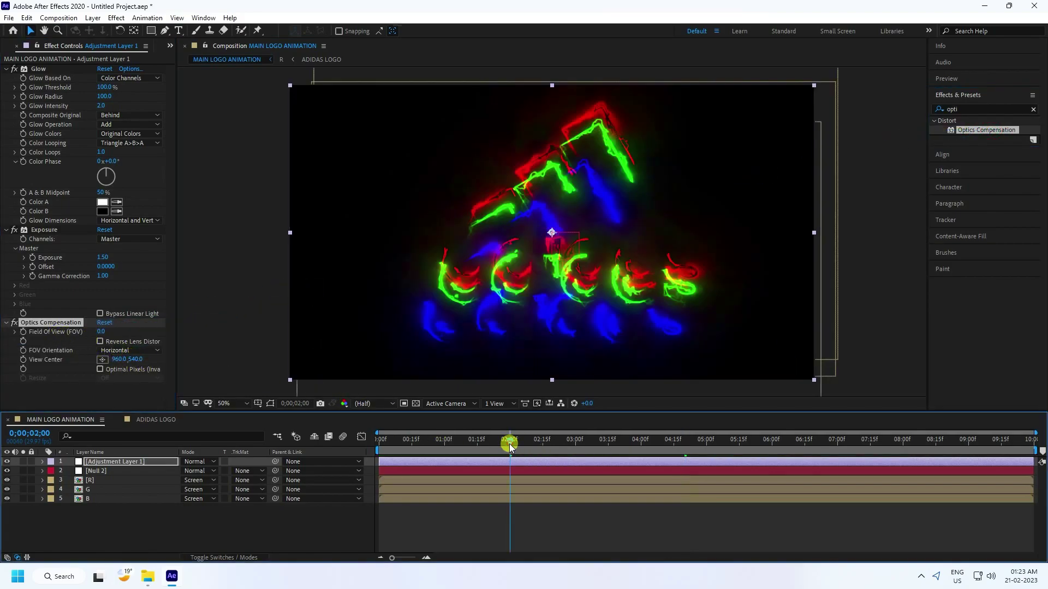
click(100, 332)
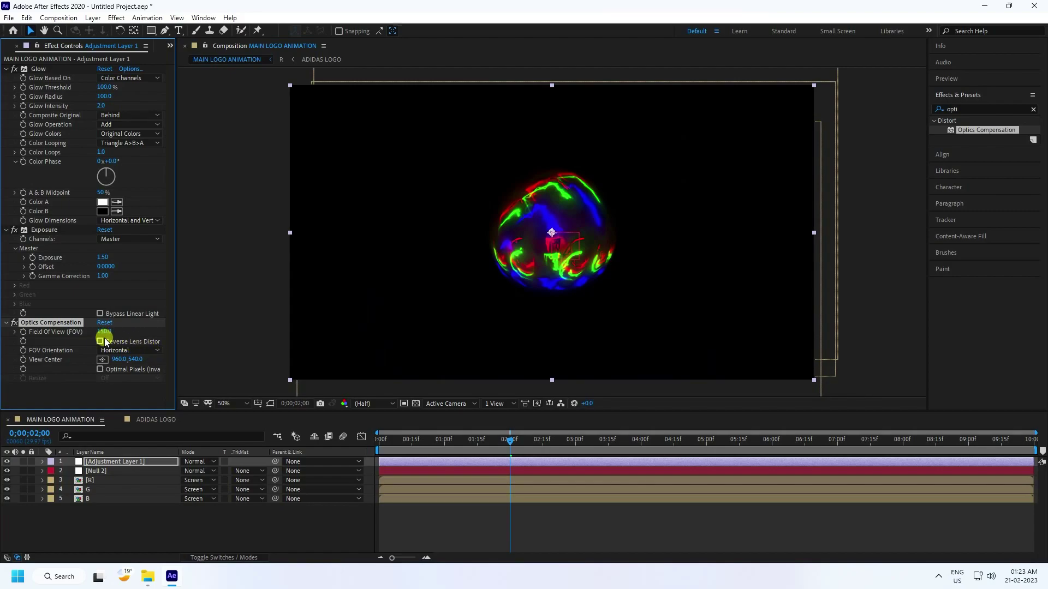
click(100, 342)
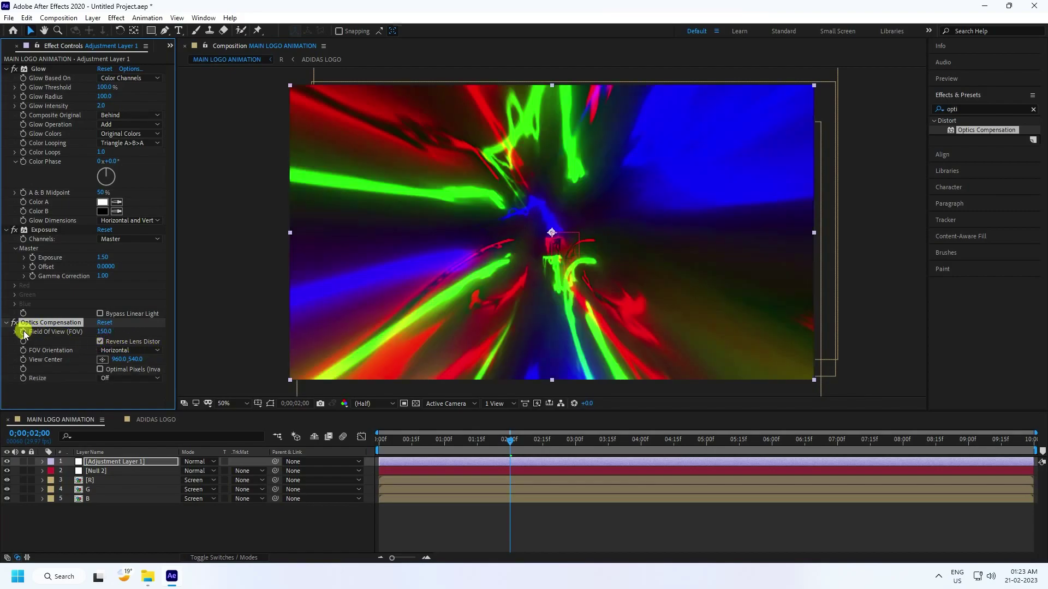
- At 3 seconds, set the Optics Compensation Field Of View to 0
click(575, 443)
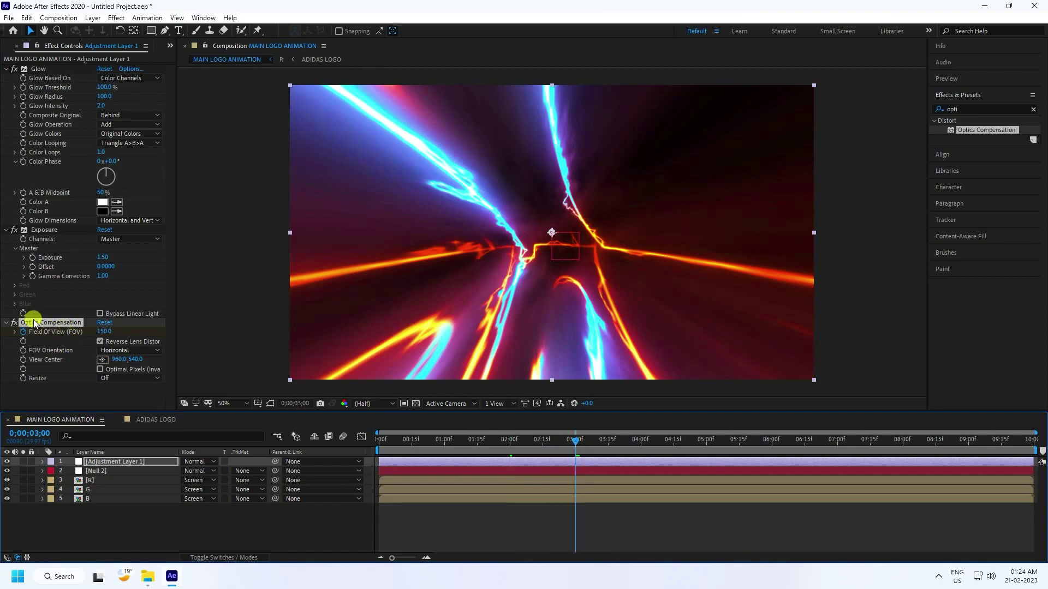
click(110, 330)
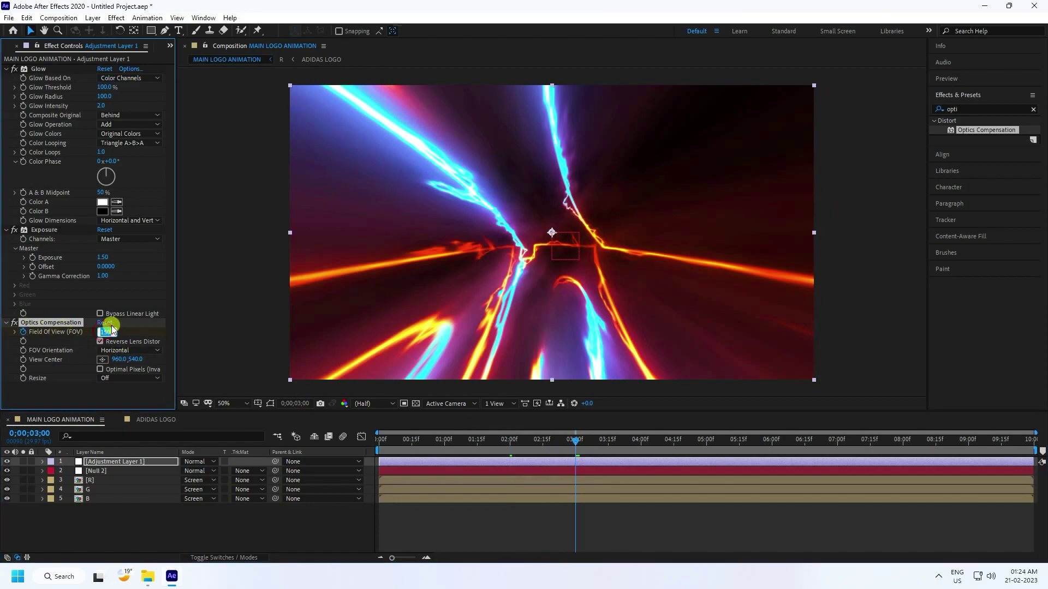
text(0)
key(Return)
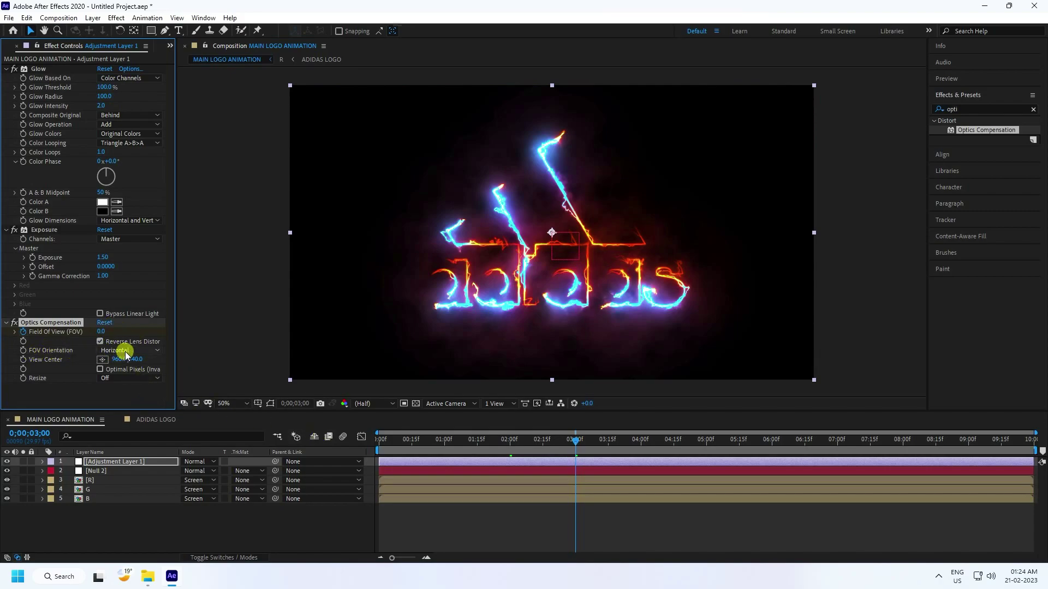
- Set the Optics Compensation FOV Orientation to Vertical and preview the animation from the start
click(135, 351)
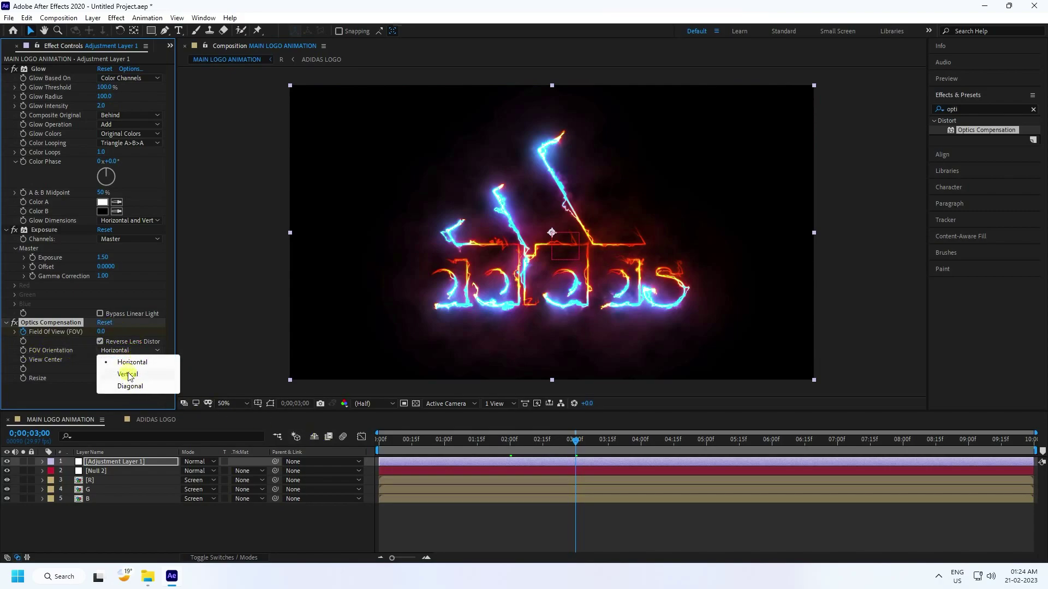
click(129, 375)
drag(578, 442, 404, 508)
key(space)
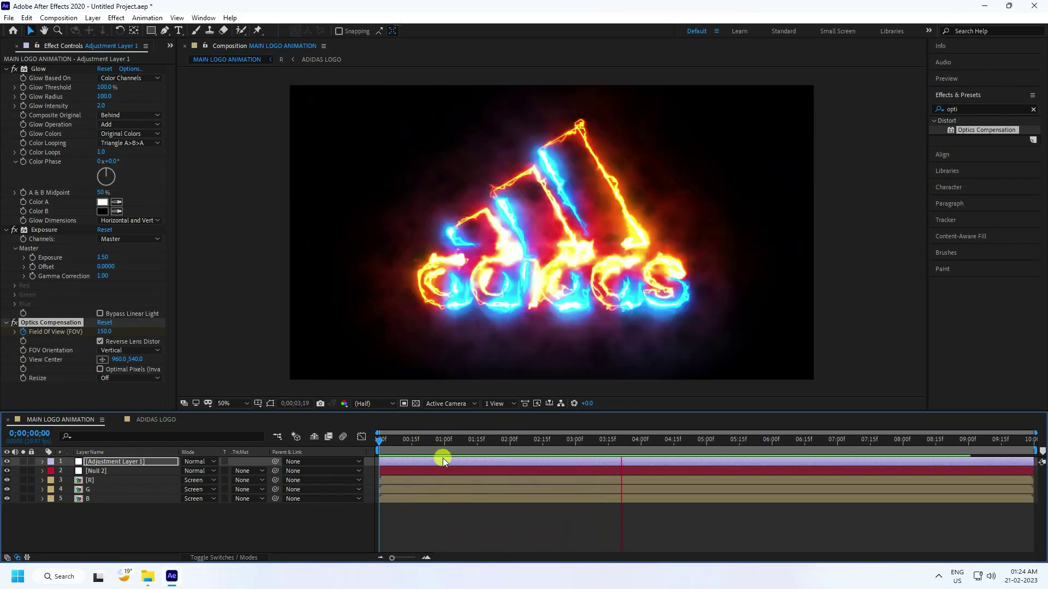
click(416, 440)
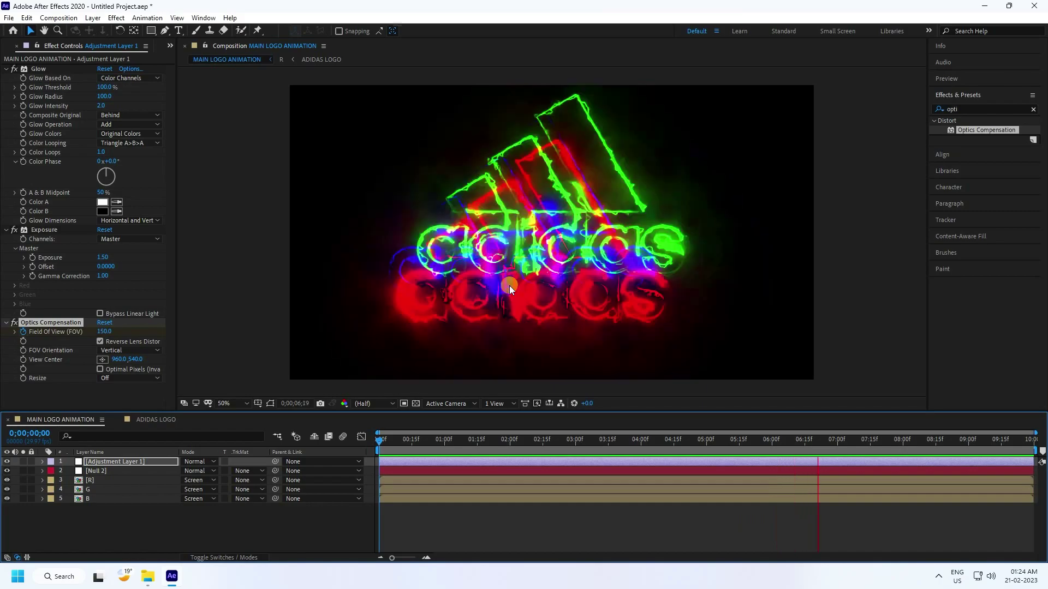
key(space)
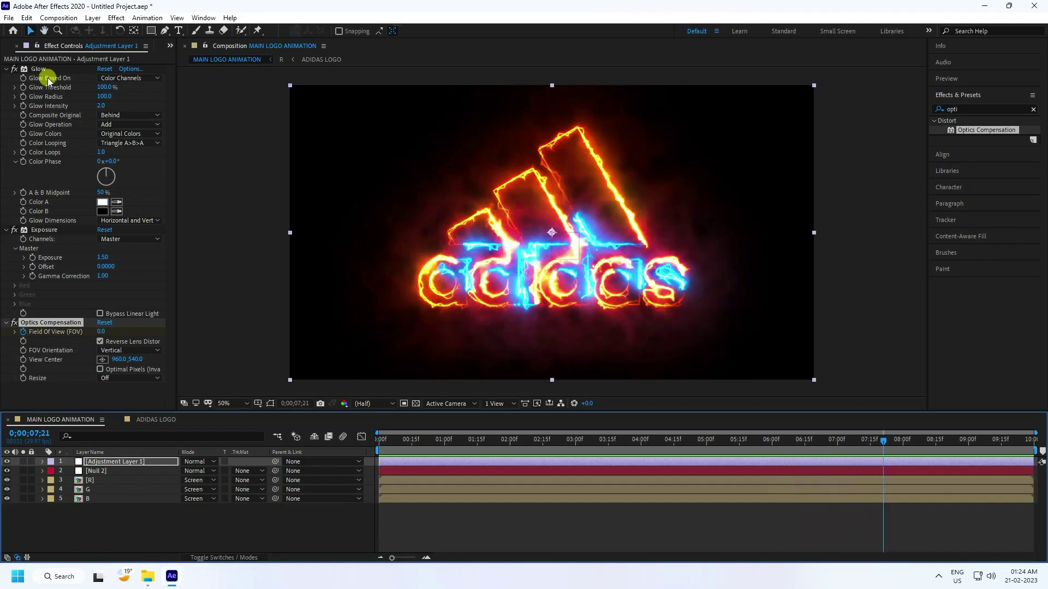
- Import the Particles and pexels-cottonbro-9694805 videos as footage into the project
click(7, 47)
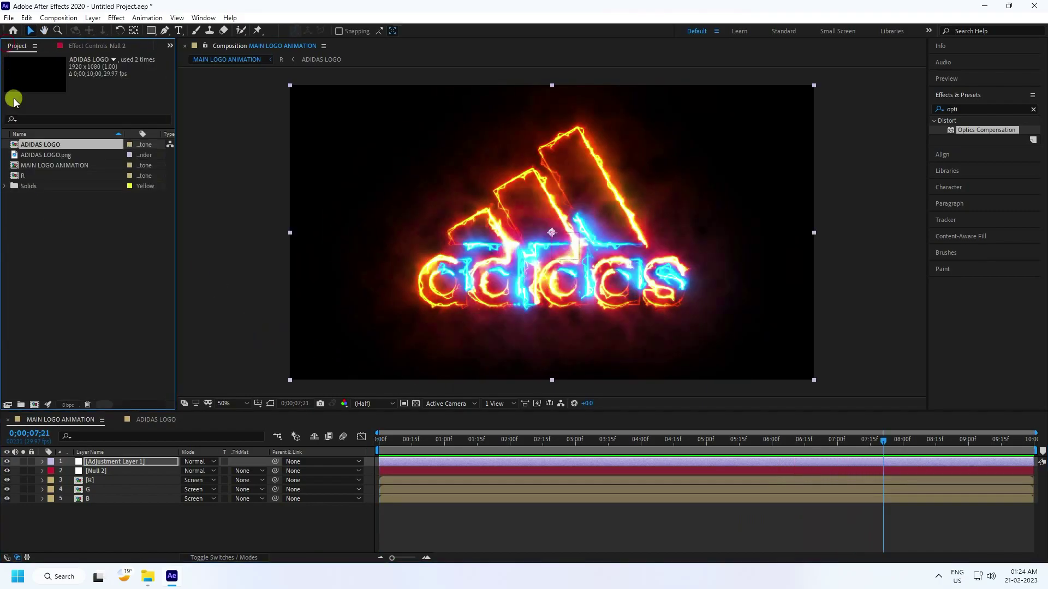
right_click(64, 230)
mouse_move(97, 289)
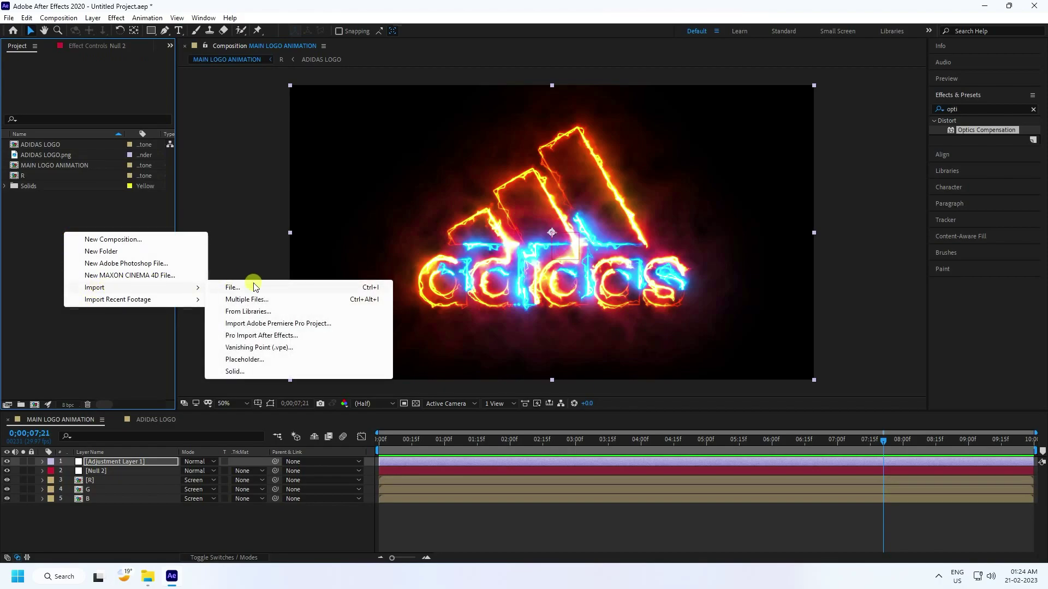
click(241, 290)
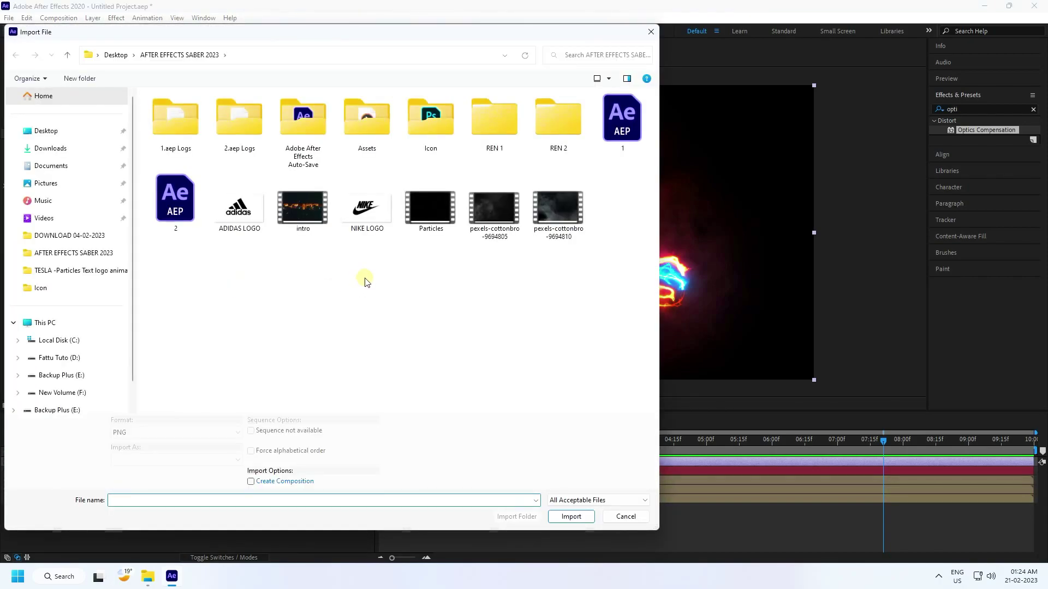
drag(448, 258, 496, 196)
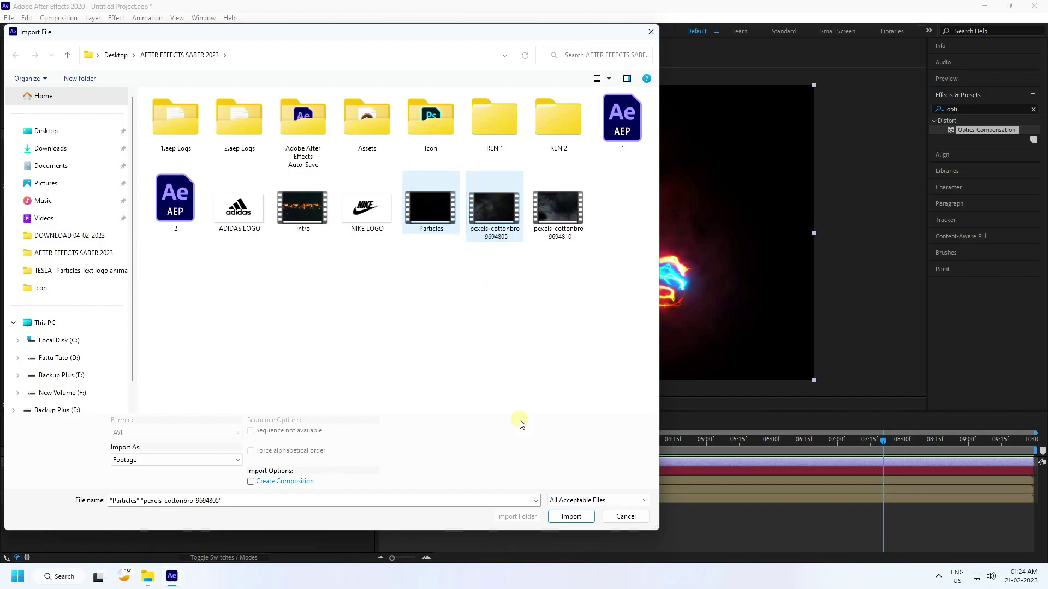
click(570, 517)
click(52, 261)
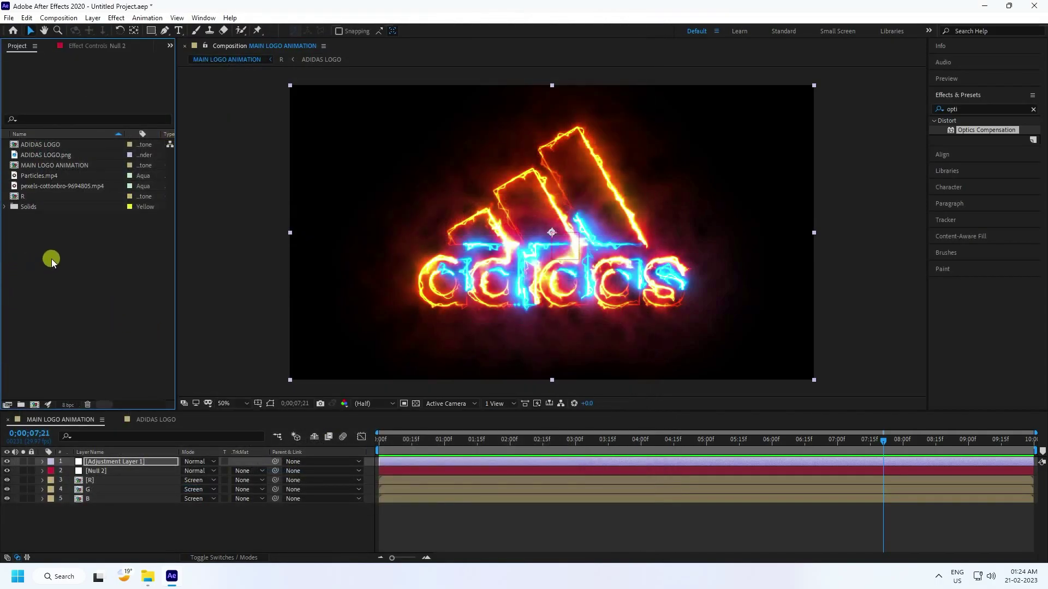
- Add the pexels-cottonbro-9694805 video beneath all layers of the main composition and set its opacity to 50%
drag(46, 188, 113, 525)
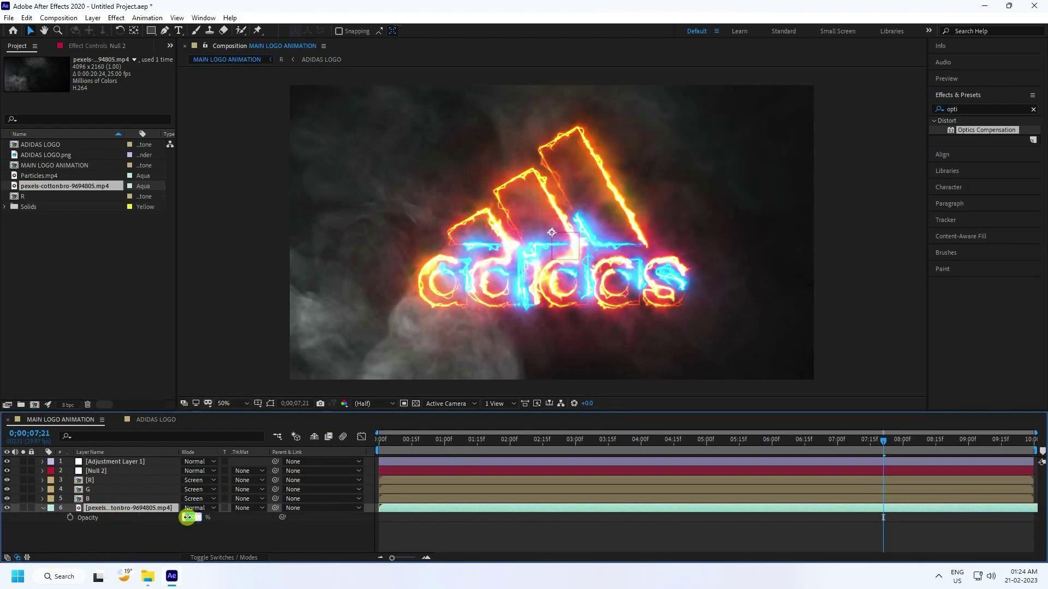
text(50)
key(Return)
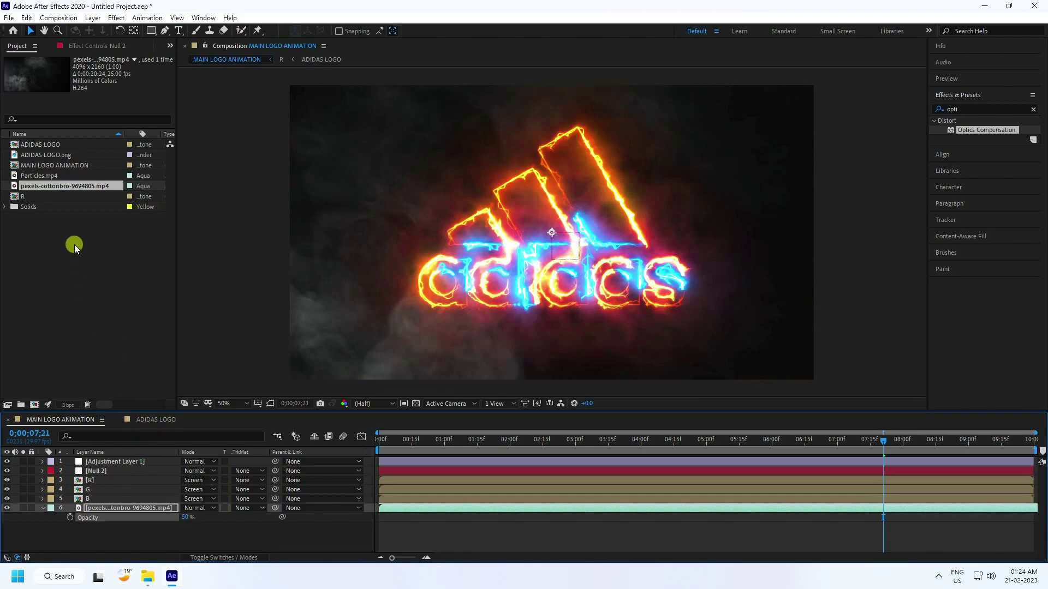
- Add the Particles video just above the smoke video layer and set its blending mode to Add
drag(35, 178, 101, 510)
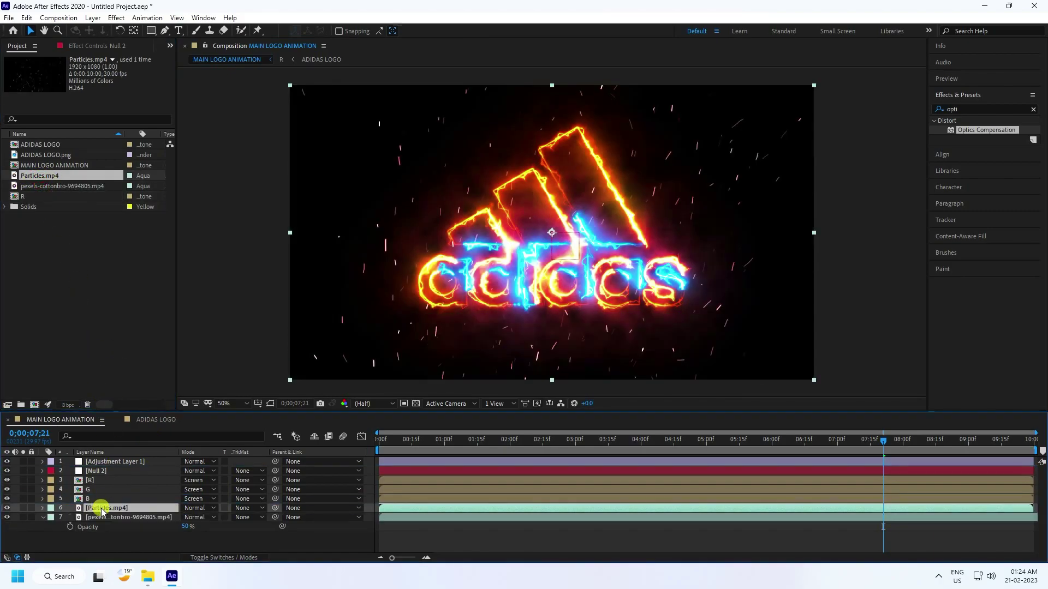
click(194, 508)
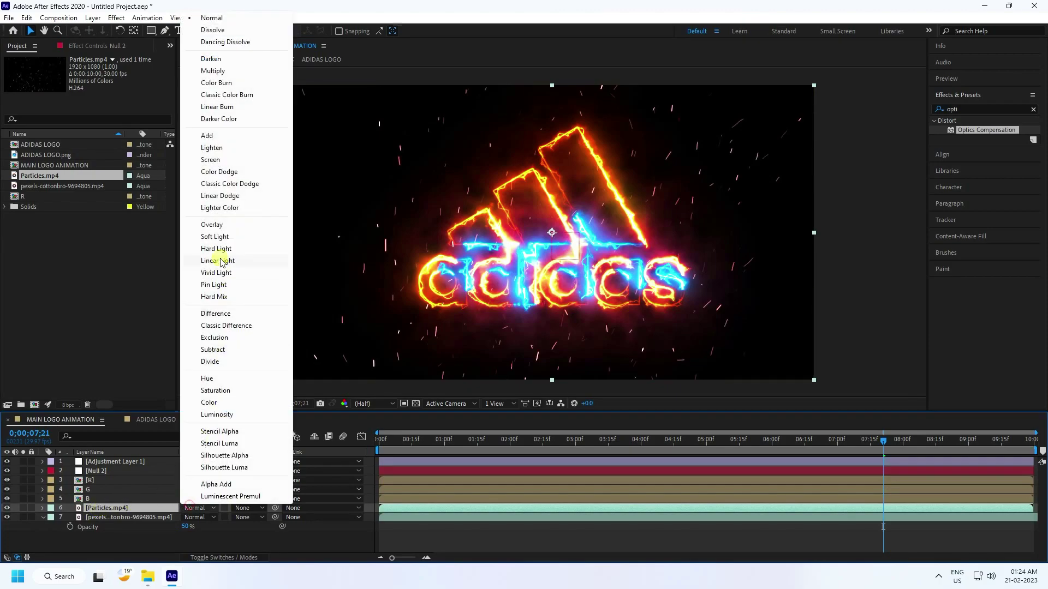
click(207, 135)
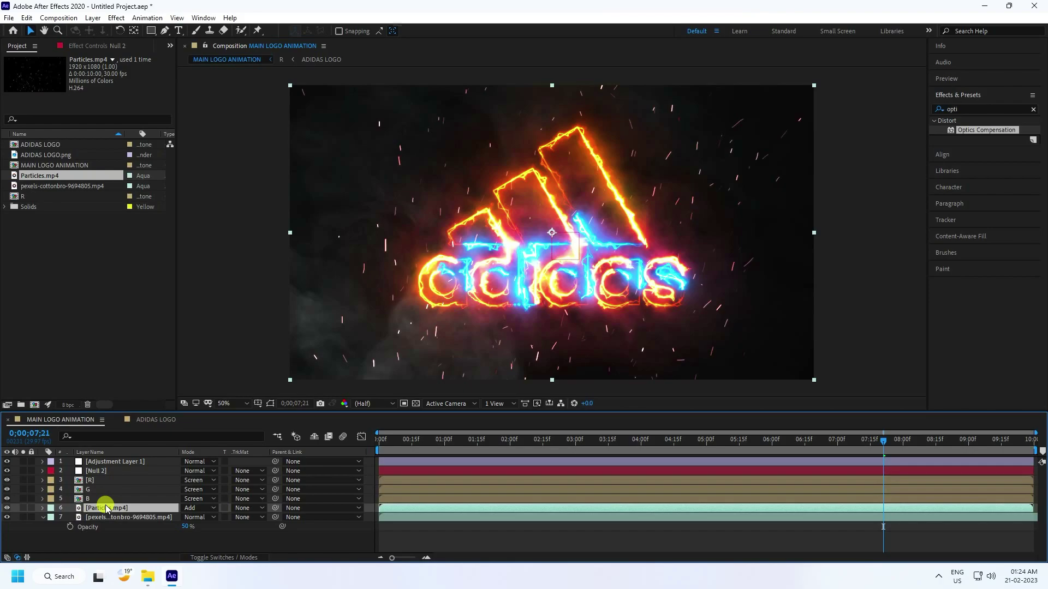
- Duplicate the Particles layer, place the copy just below the adjustment layer and delay its start by about 12 frames
key(ctrl+d)
drag(106, 508, 112, 471)
drag(385, 472, 413, 473)
- Preview the animation with smoke and particles from the start, and slightly enlarge the composition view
click(381, 438)
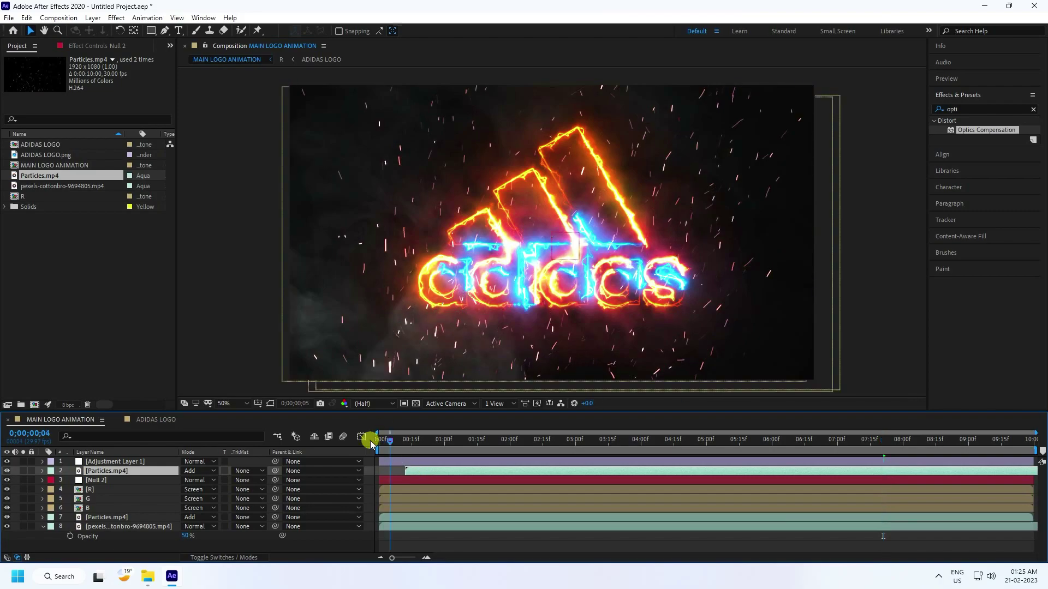
key(space)
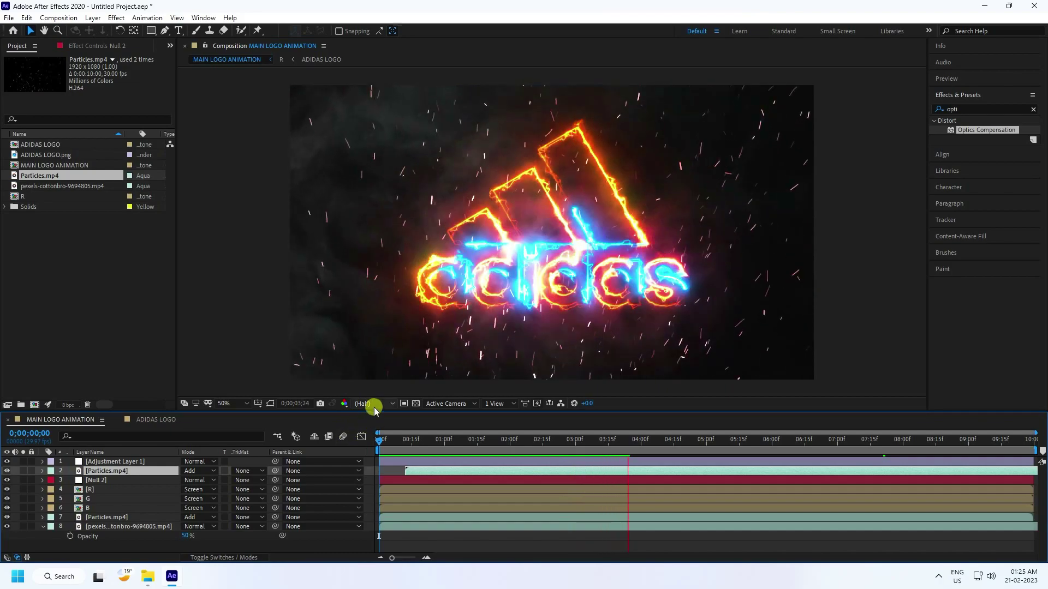
drag(369, 413, 369, 432)
- Set the composition's preview resolution to Full and play the animation from the first frame
click(374, 430)
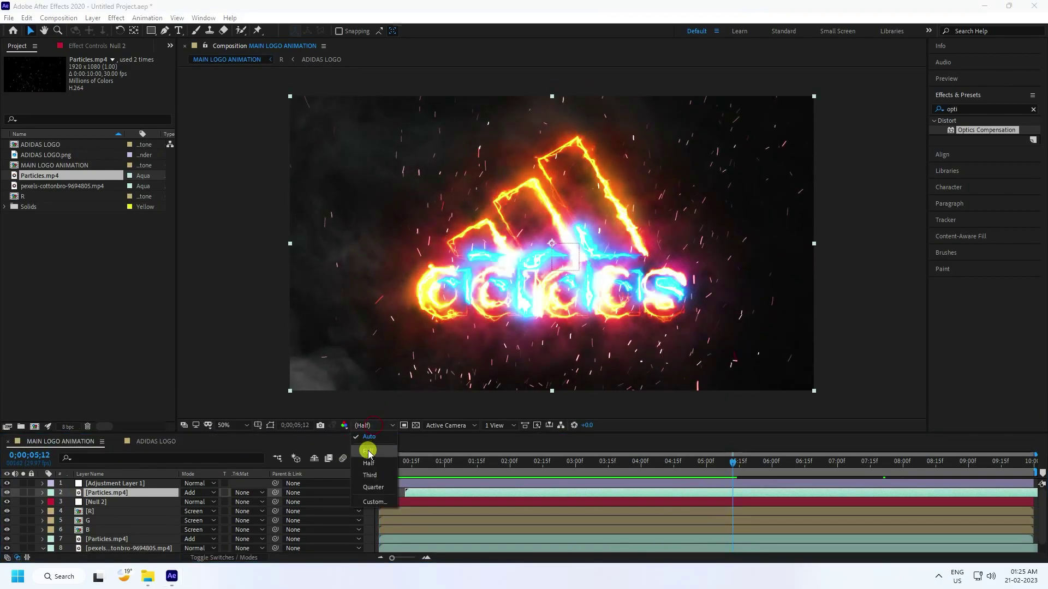
click(365, 450)
click(381, 461)
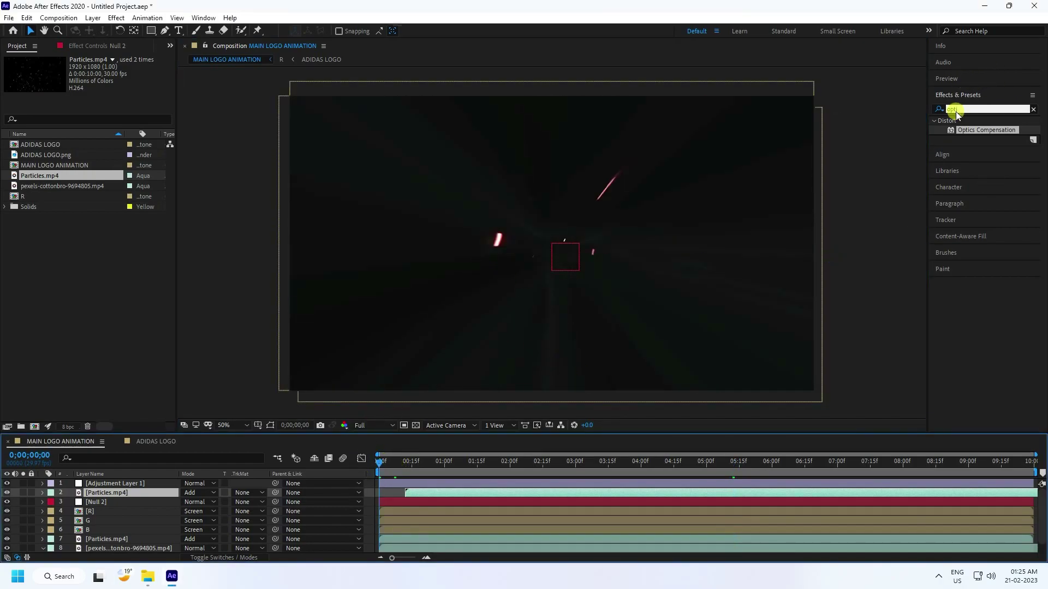
click(949, 80)
click(983, 94)
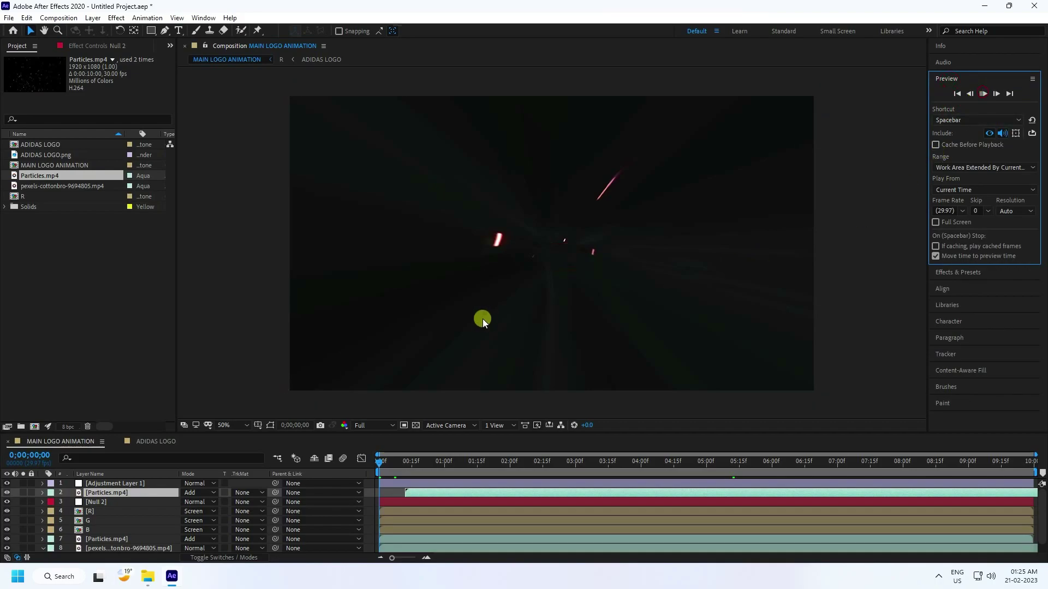